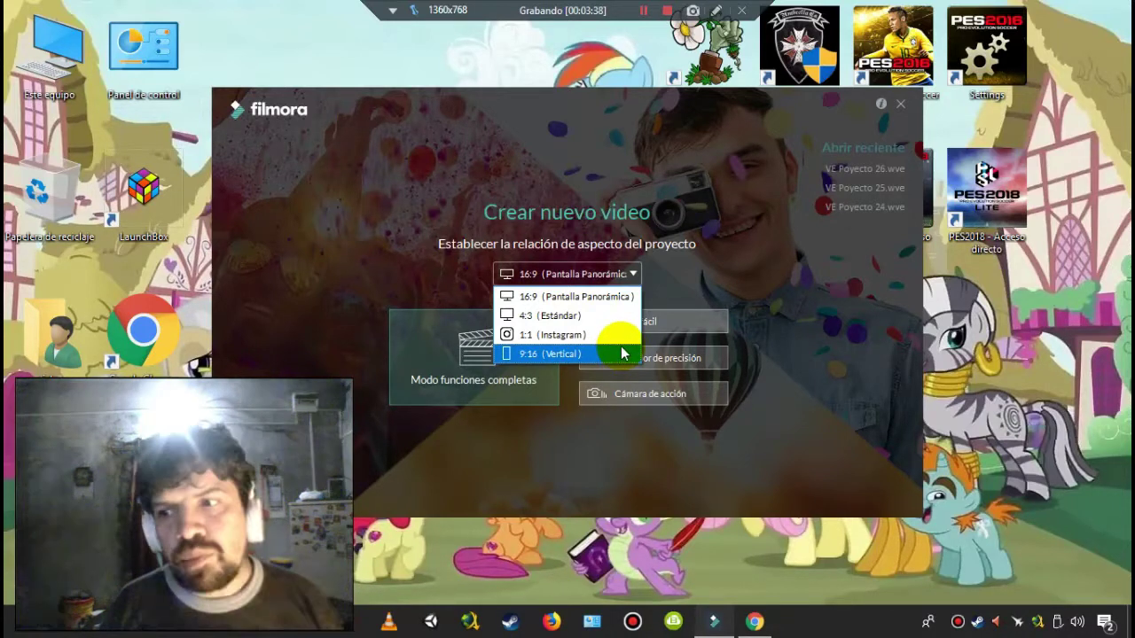
Step: Create a new project with the 16:9 widescreen aspect ratio in full-feature mode (Modo funciones completas)
left_click(608, 296)
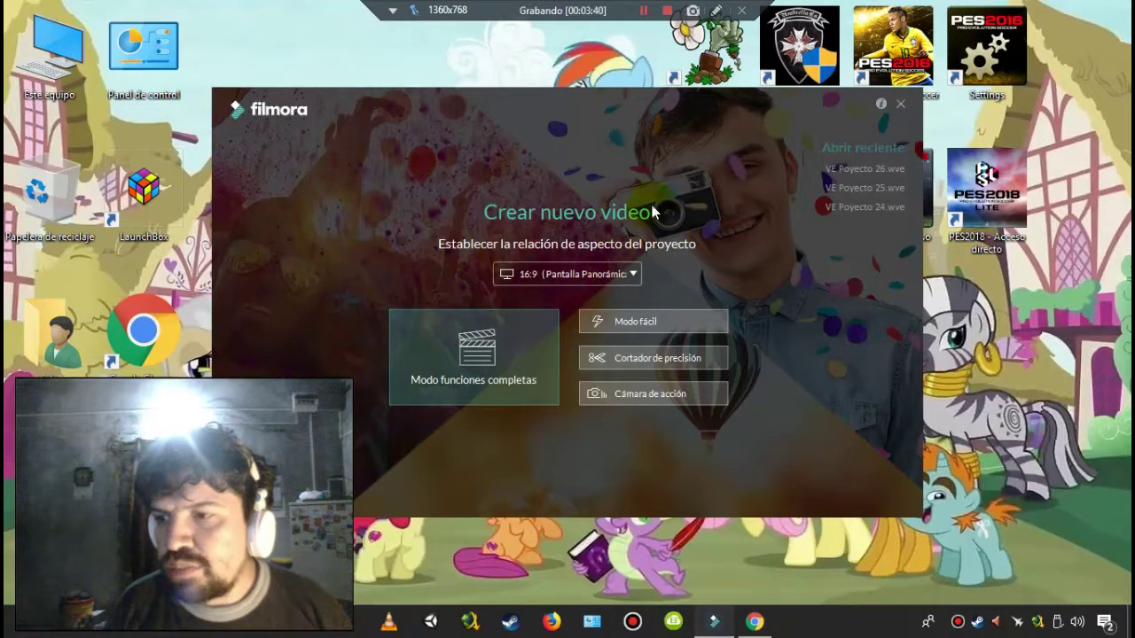
left_click(493, 344)
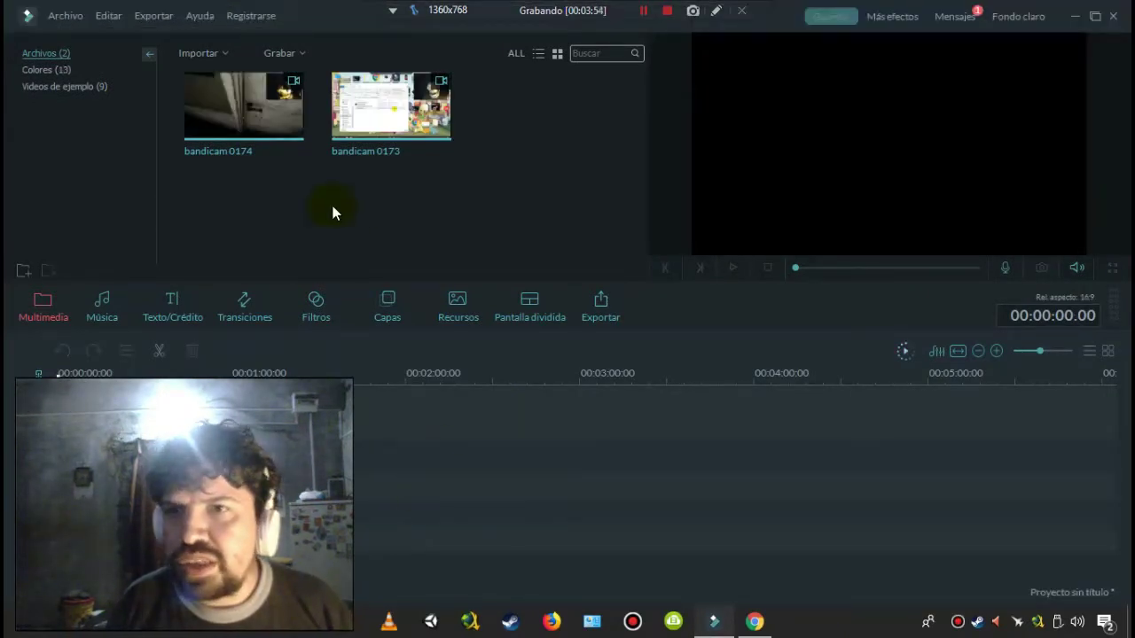
Step: Open webcam recording from the file recording options, check the video device choices and close the capture window
left_click(80, 23)
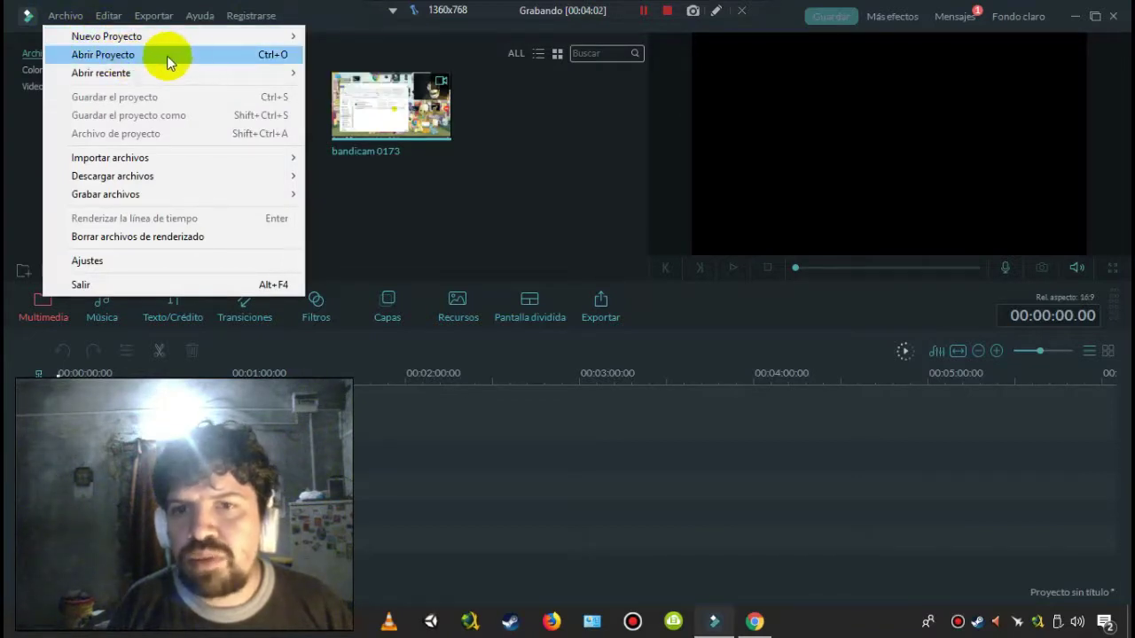
mouse_move(180, 74)
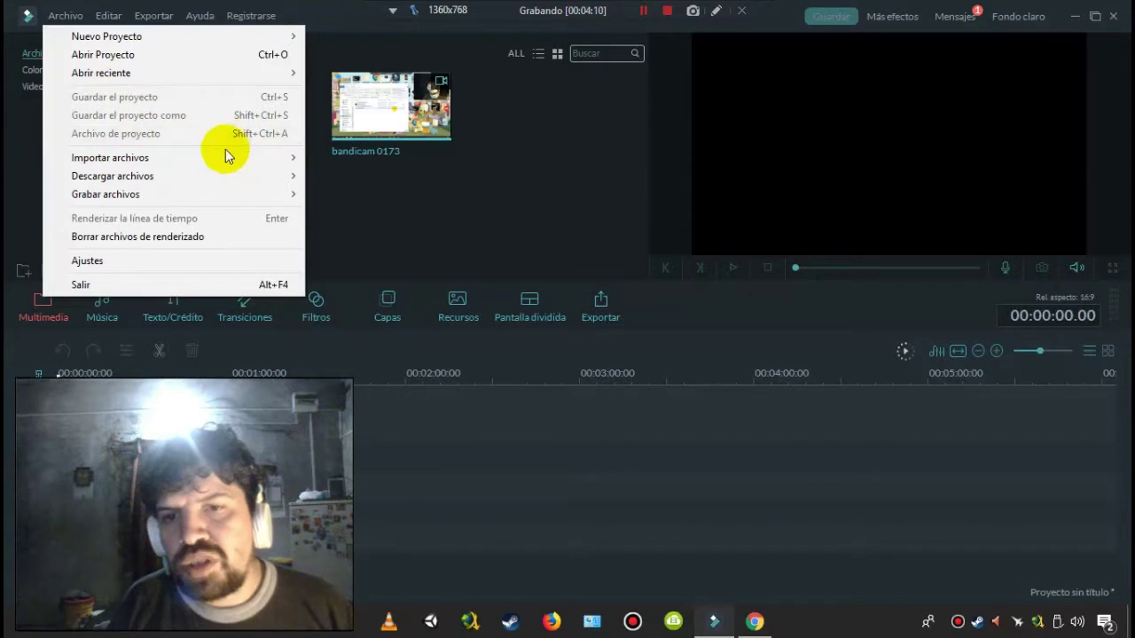
mouse_move(195, 163)
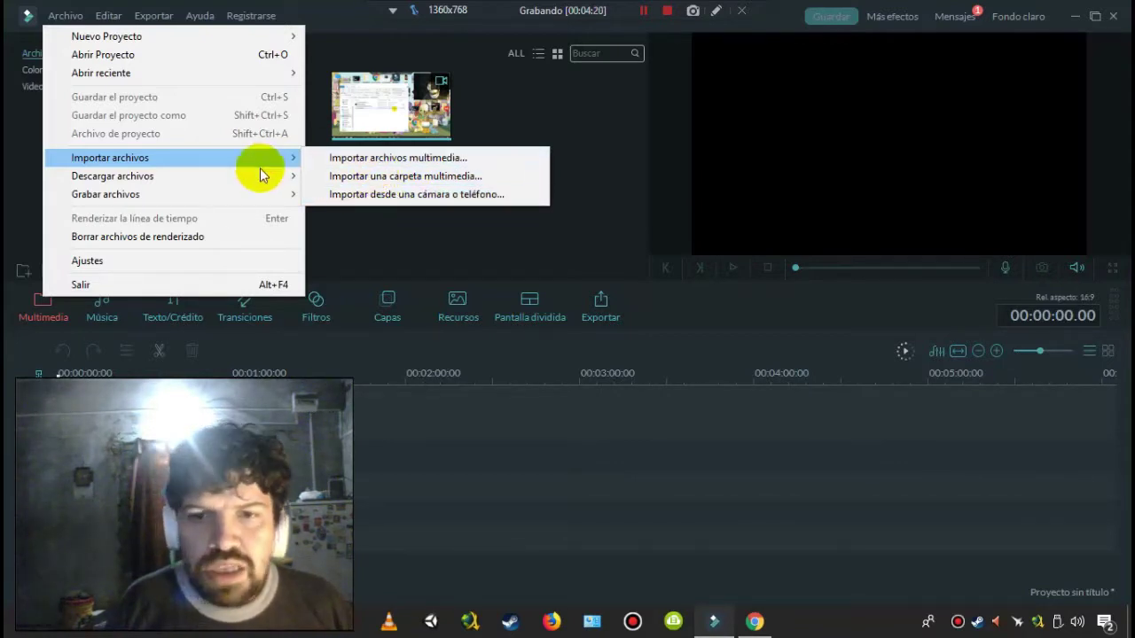
mouse_move(255, 178)
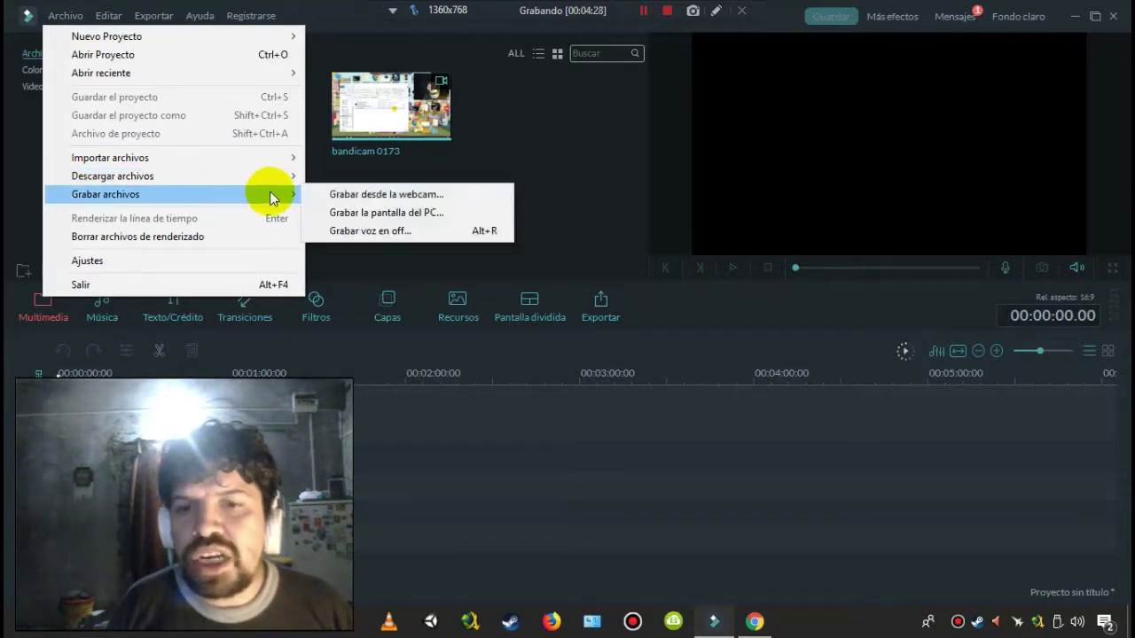
left_click(396, 199)
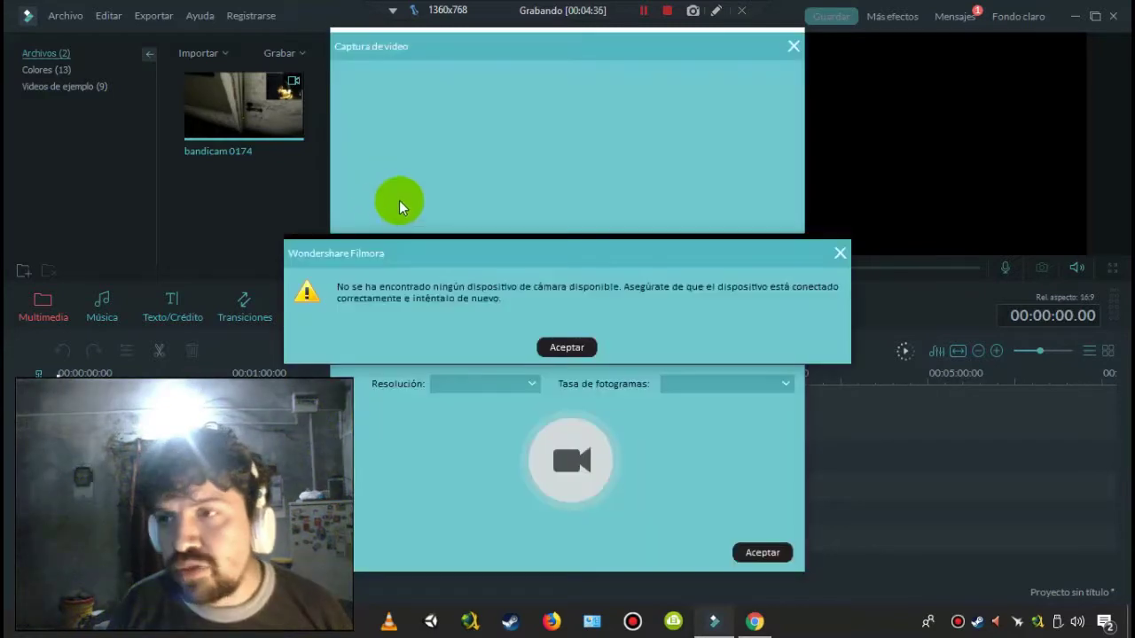
left_click(585, 351)
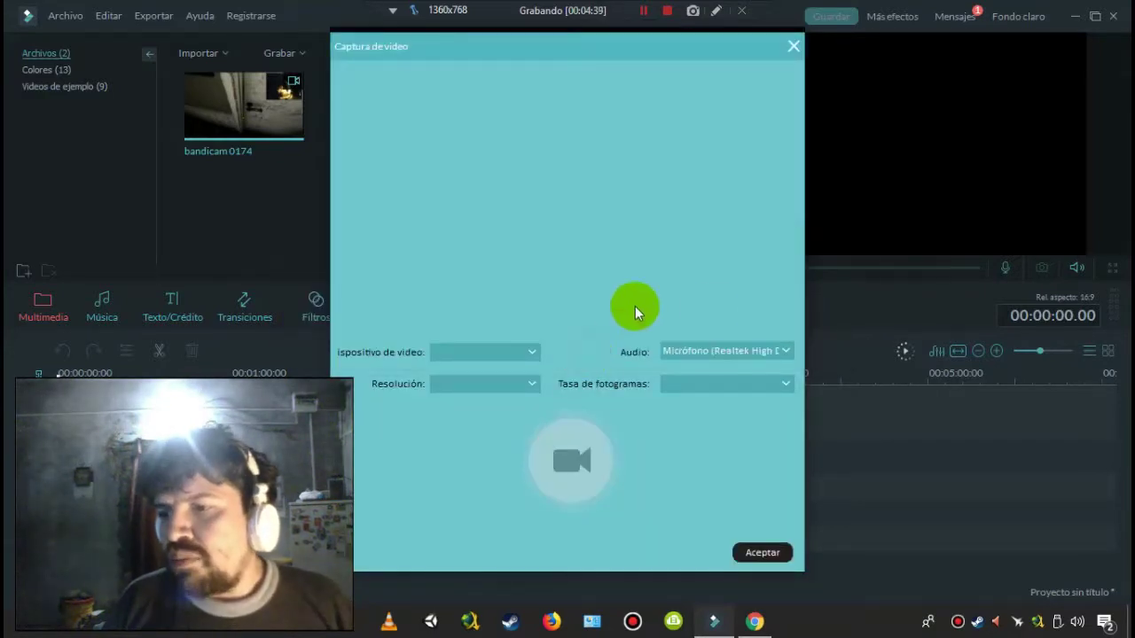
left_click(509, 349)
left_click(793, 47)
left_click(793, 47)
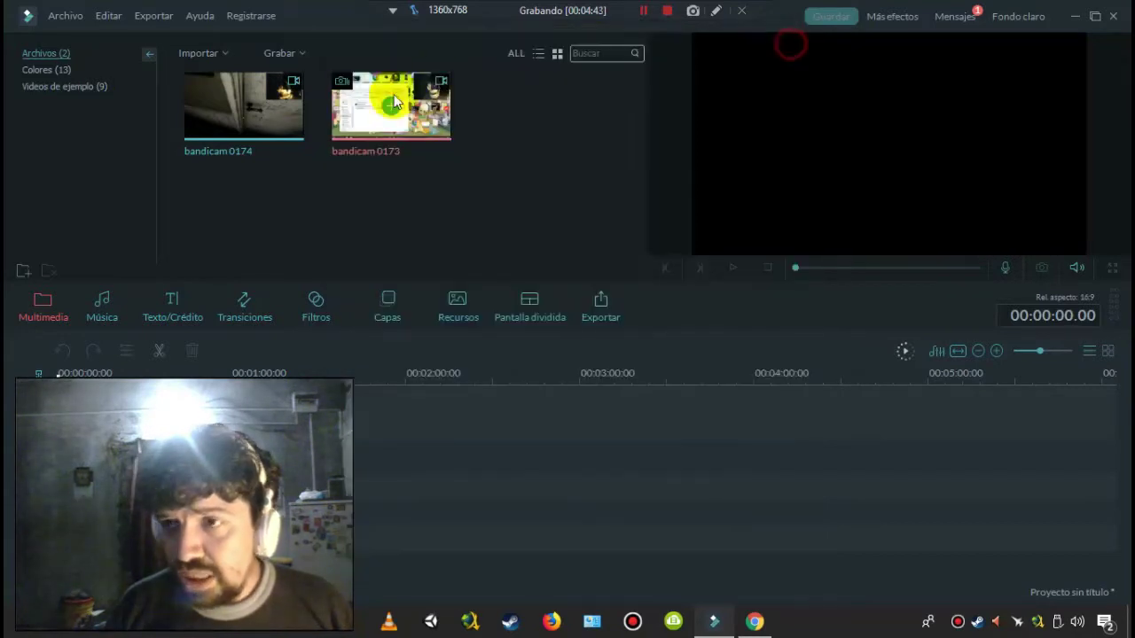
Step: Open the PC screen recorder, expand its settings and select 30 fps as the frame rate
left_click(66, 15)
mouse_move(129, 197)
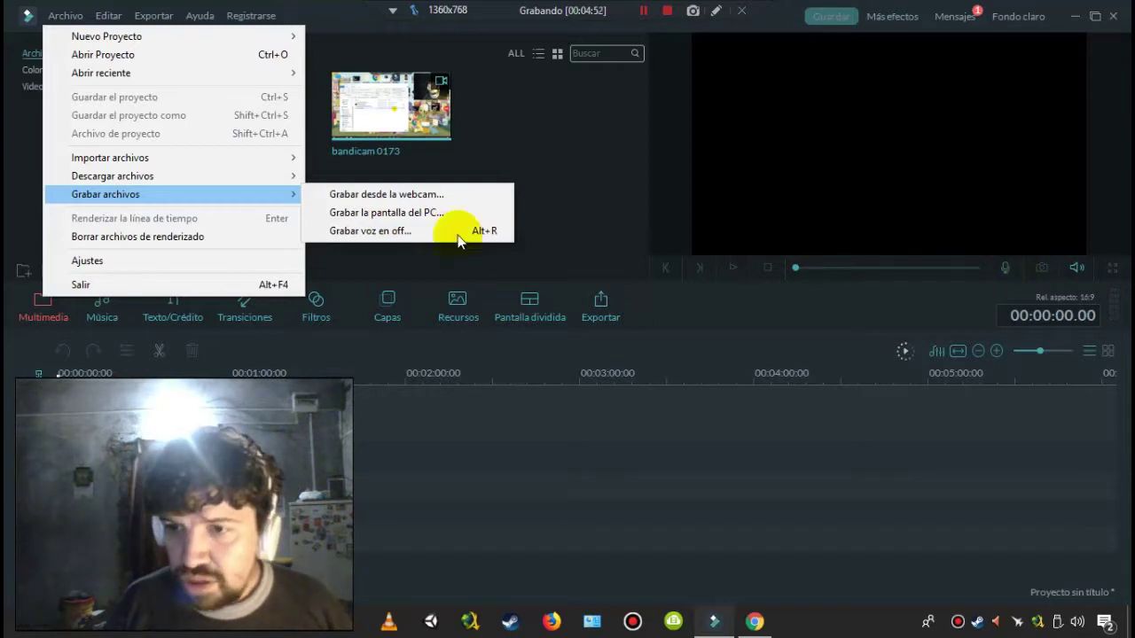
left_click(433, 213)
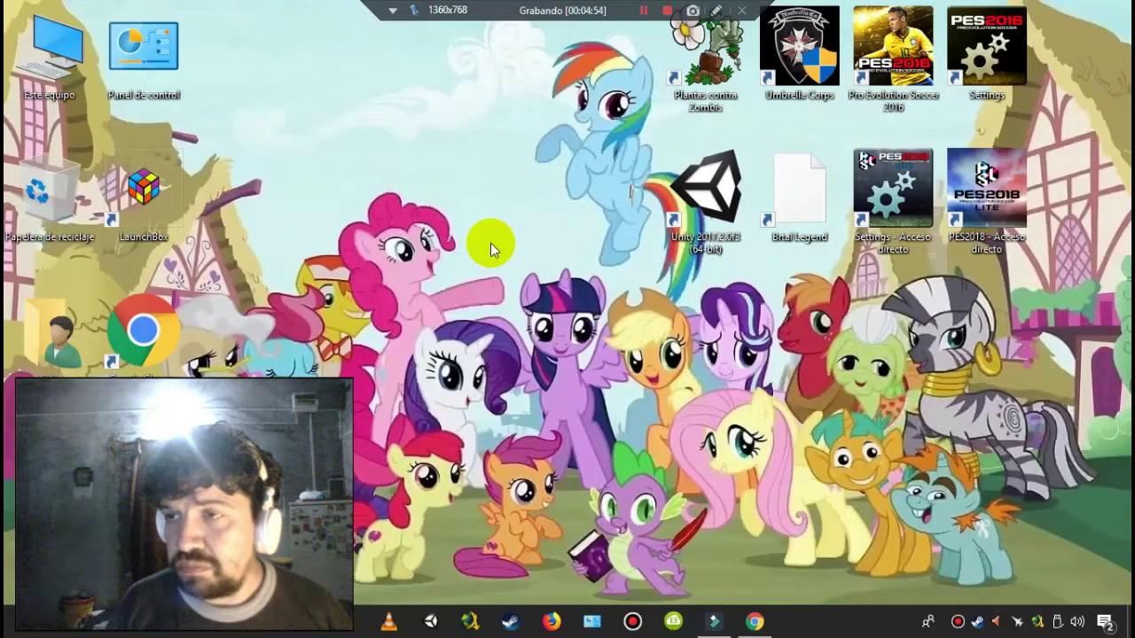
left_click_drag(521, 114, 442, 115)
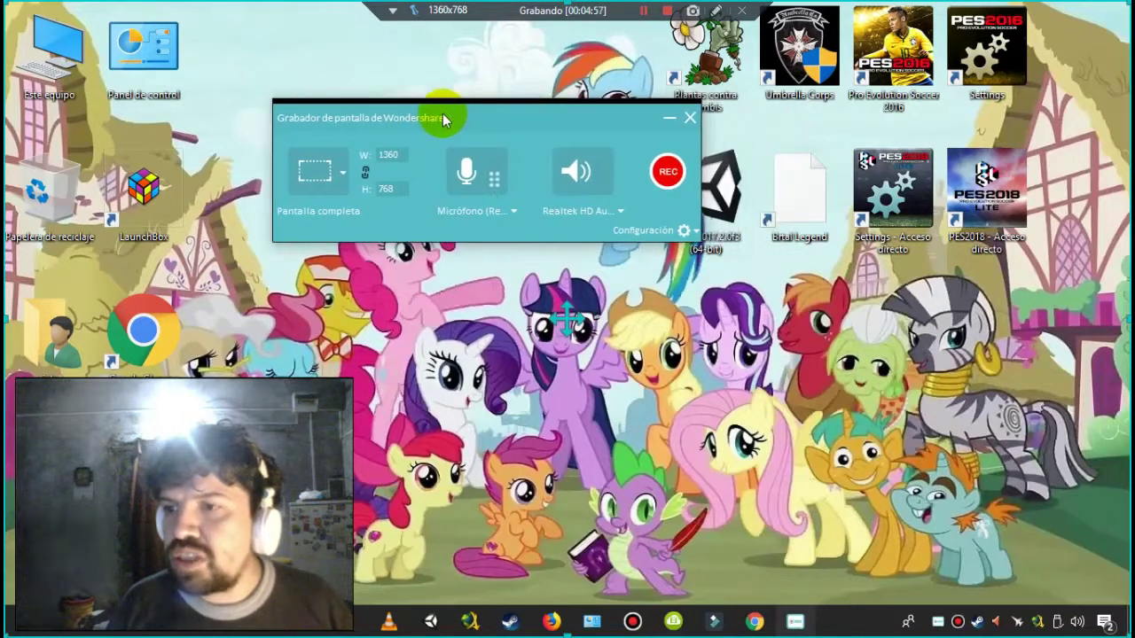
left_click(684, 230)
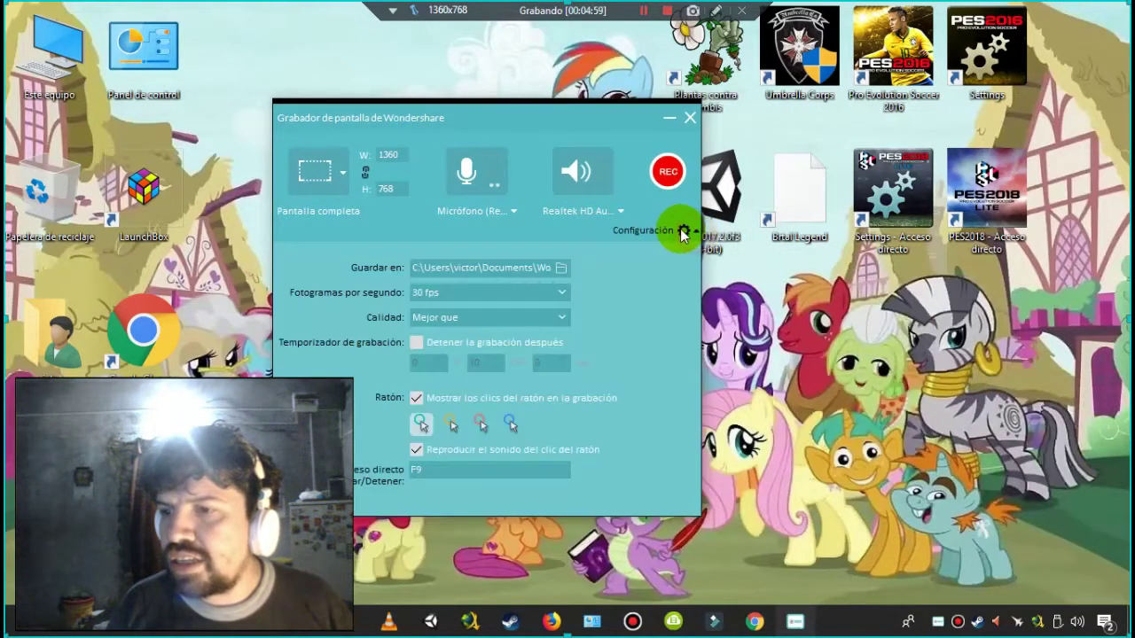
left_click(527, 290)
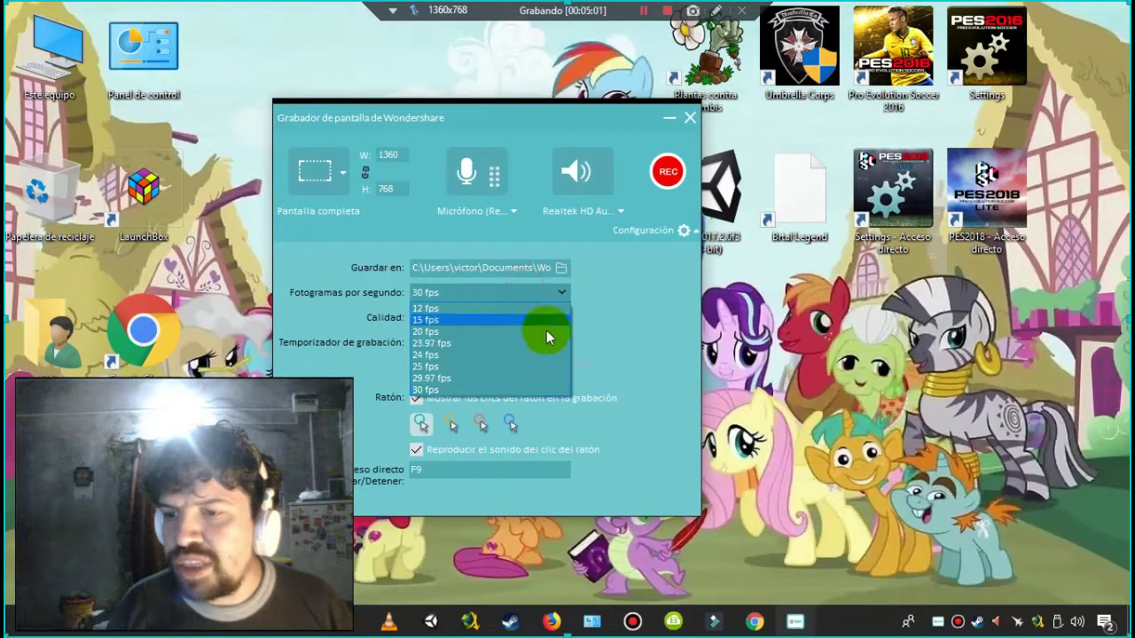
left_click(448, 392)
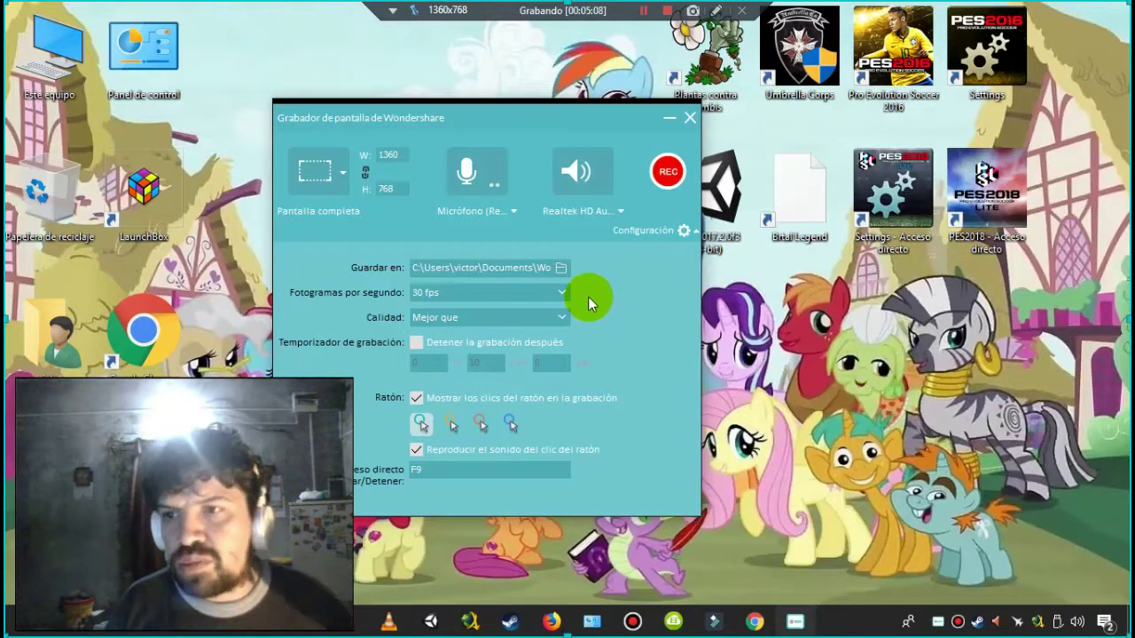
Step: Examine the screen recorder's frame rate, quality and capture area options
left_click(561, 292)
left_click(560, 292)
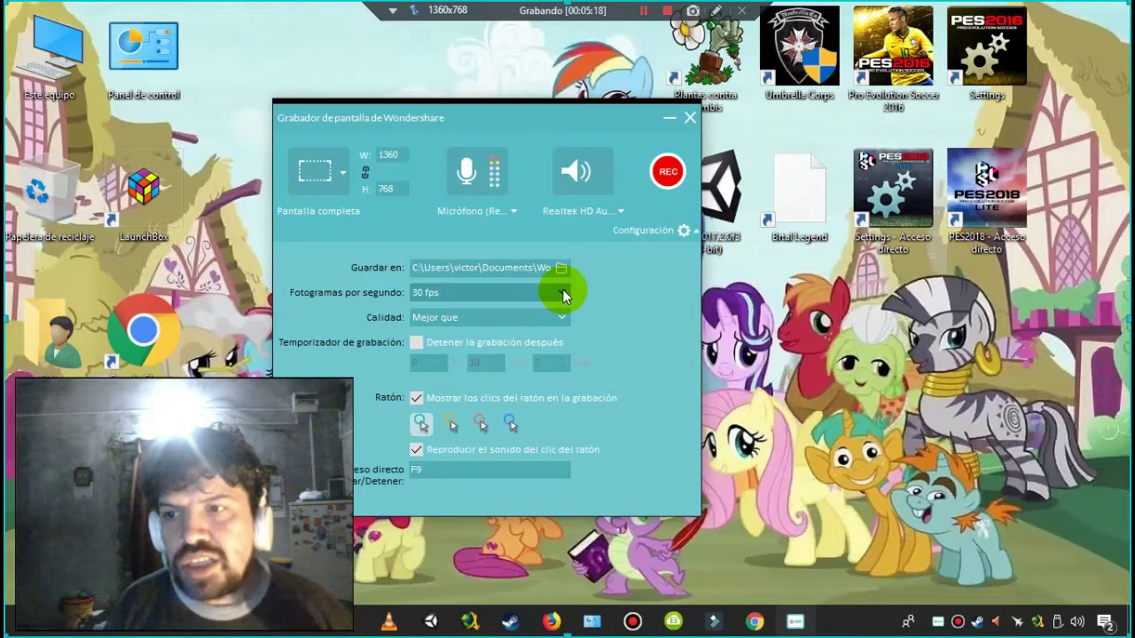
left_click(564, 295)
left_click(562, 297)
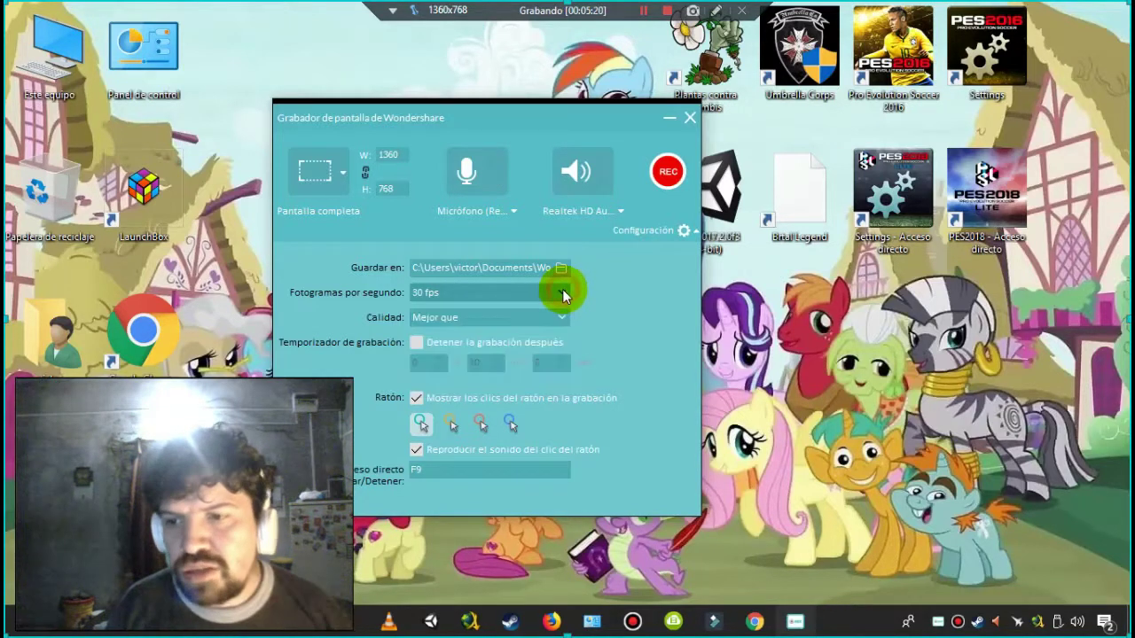
left_click(557, 310)
left_click(557, 310)
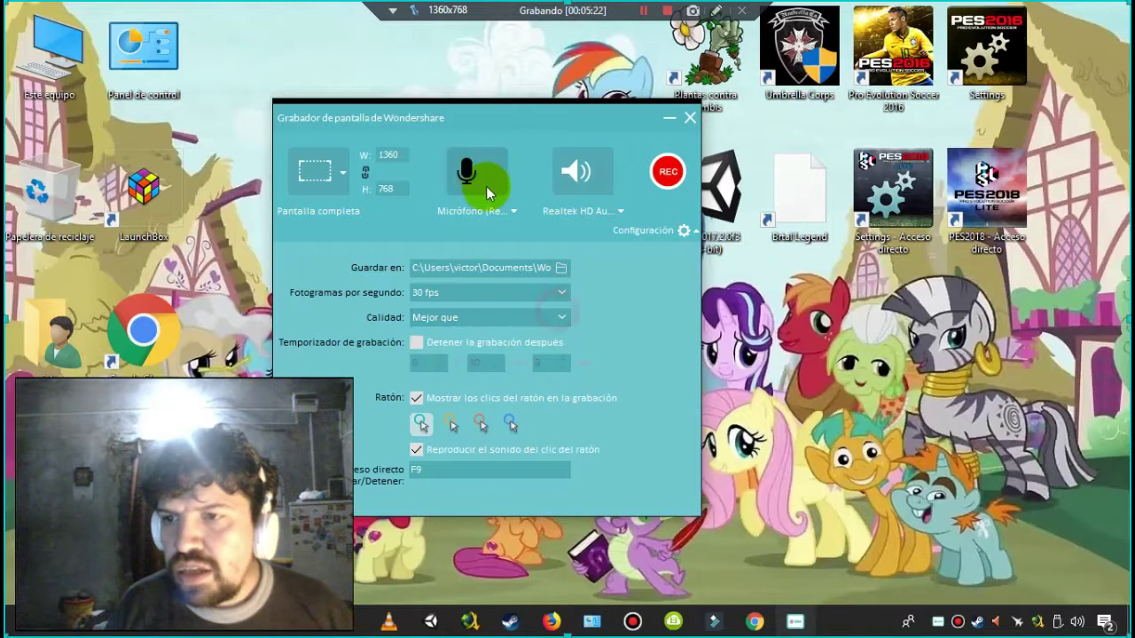
left_click(342, 173)
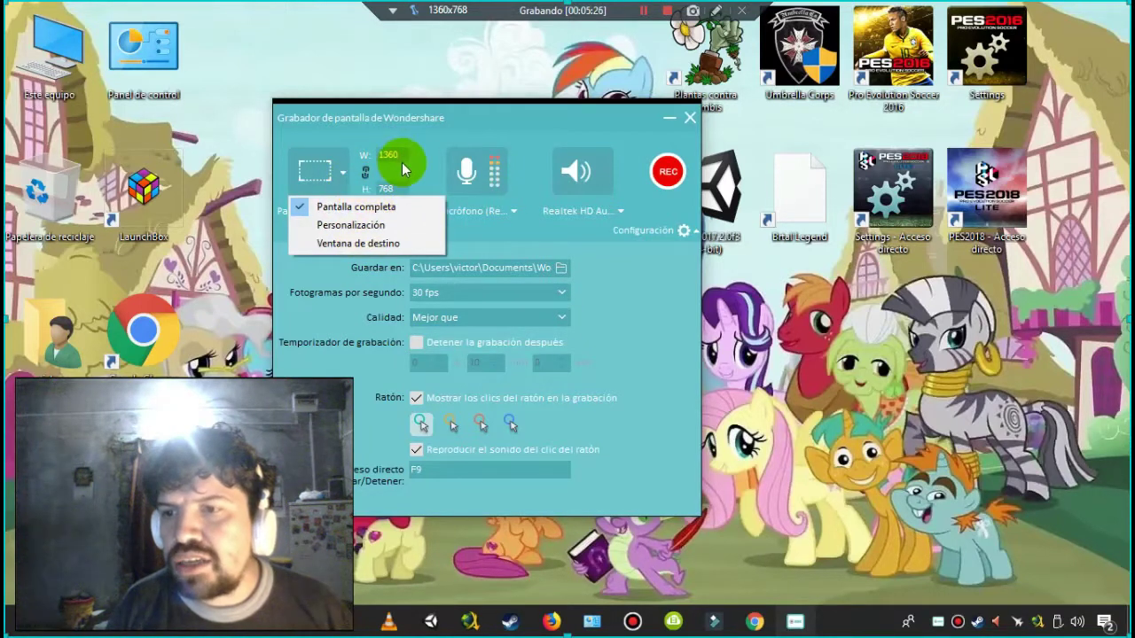
left_click(436, 133)
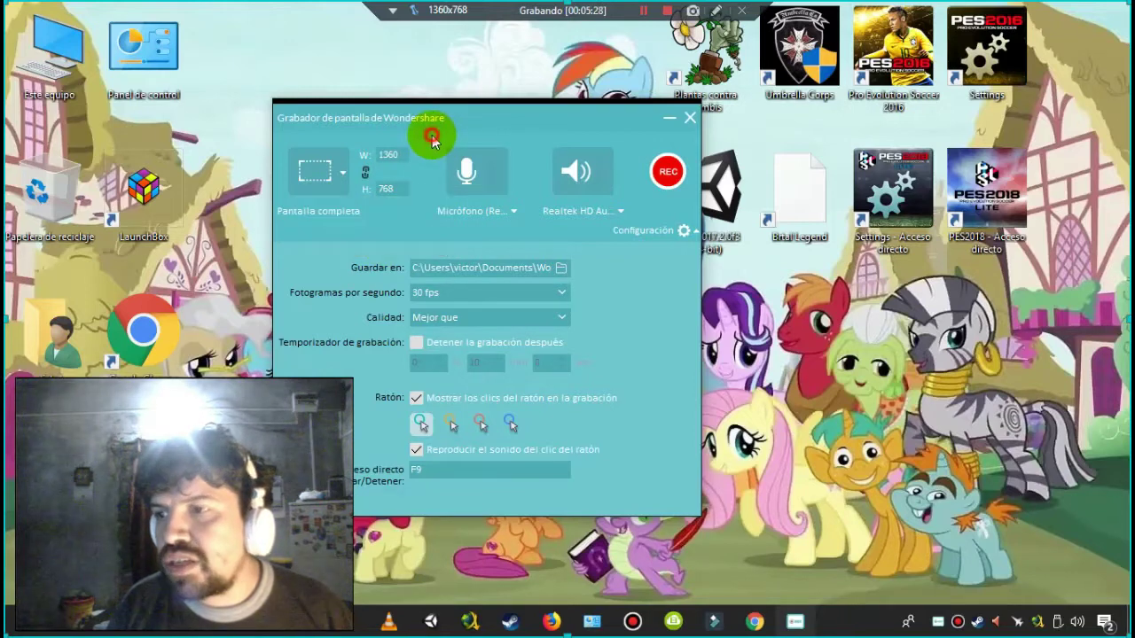
Step: Collapse the recorder's settings and review the choices for capture area, microphone and system audio device
left_click(663, 228)
left_click_drag(496, 110, 540, 260)
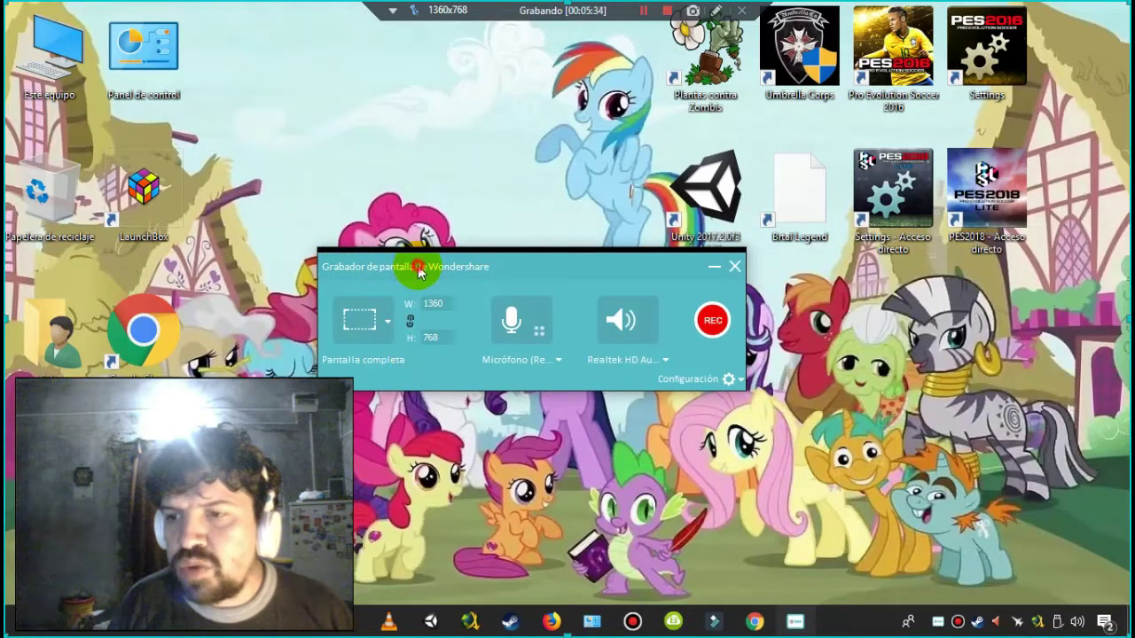
left_click_drag(419, 270, 365, 240)
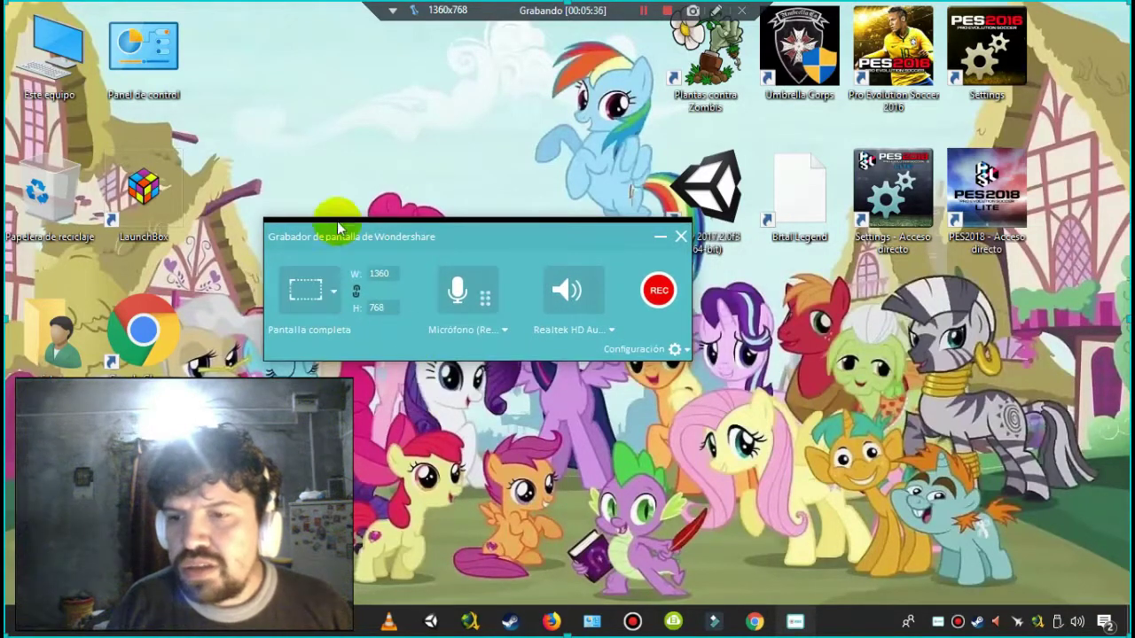
left_click(335, 289)
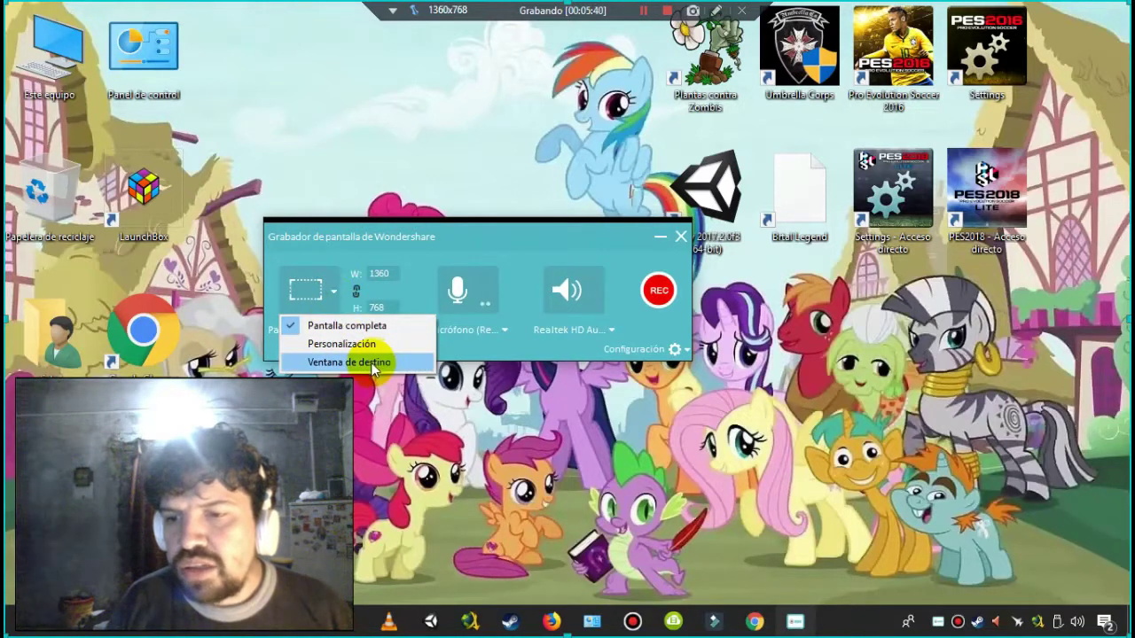
left_click(458, 292)
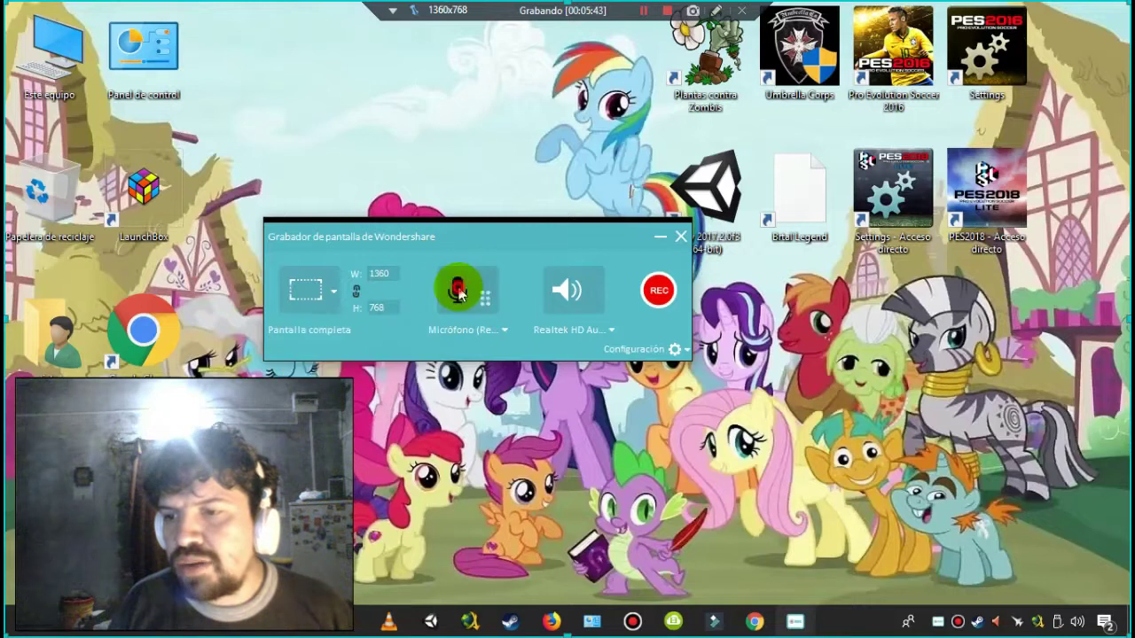
left_click(479, 330)
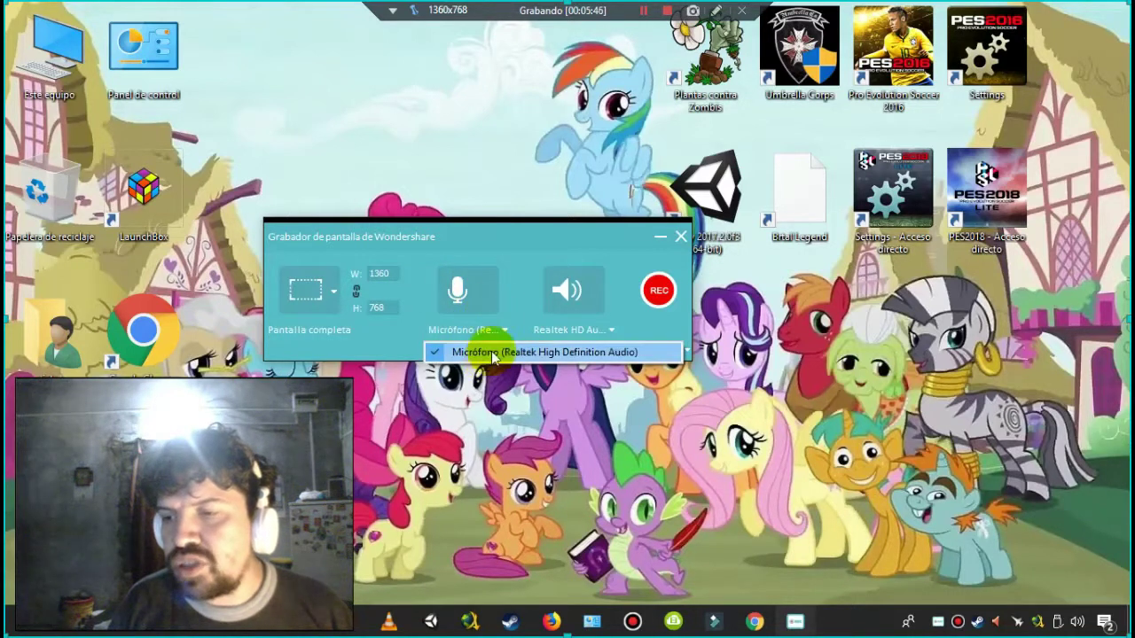
left_click(545, 329)
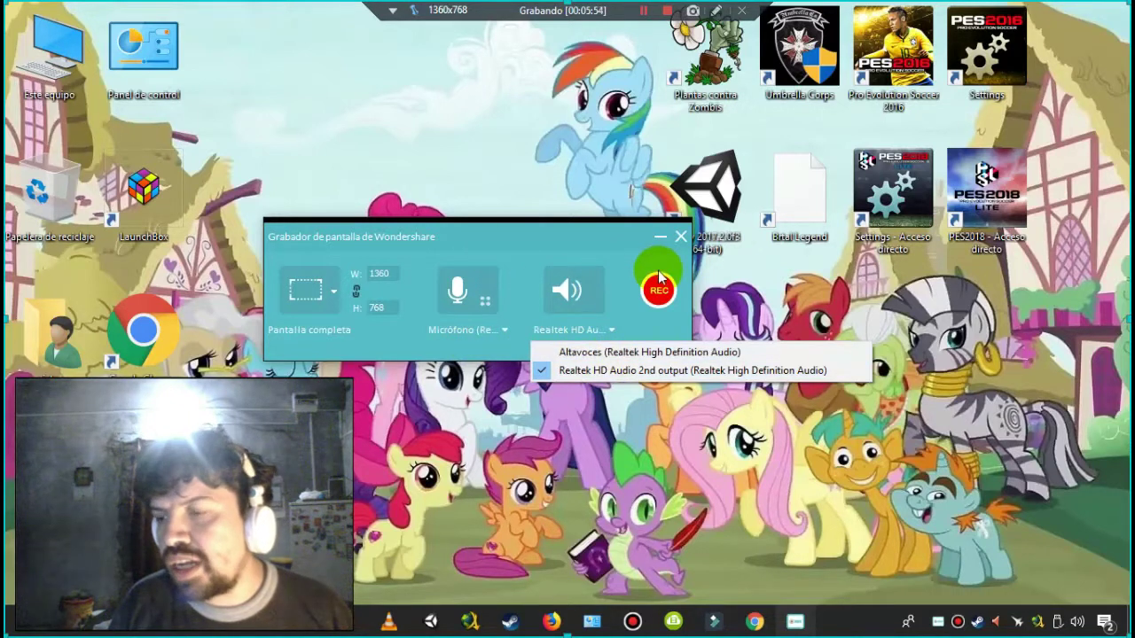
left_click(634, 235)
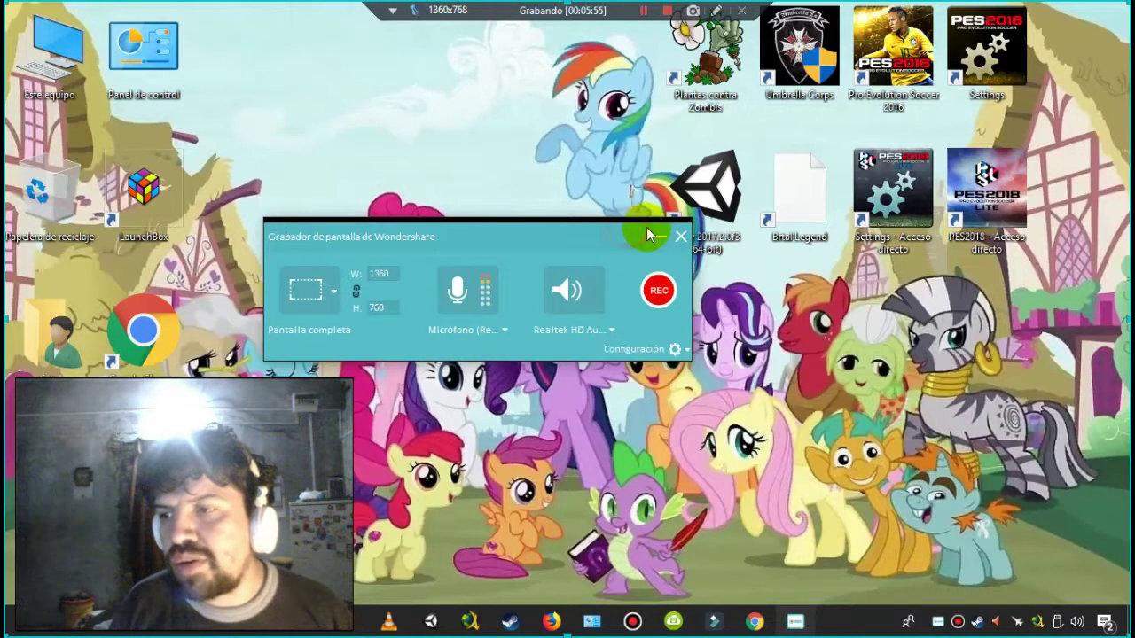
Step: Review the recorder's timer, mouse click and shortcut settings, close the recorder and switch back to Filmora
left_click(674, 352)
left_click_drag(562, 233, 568, 99)
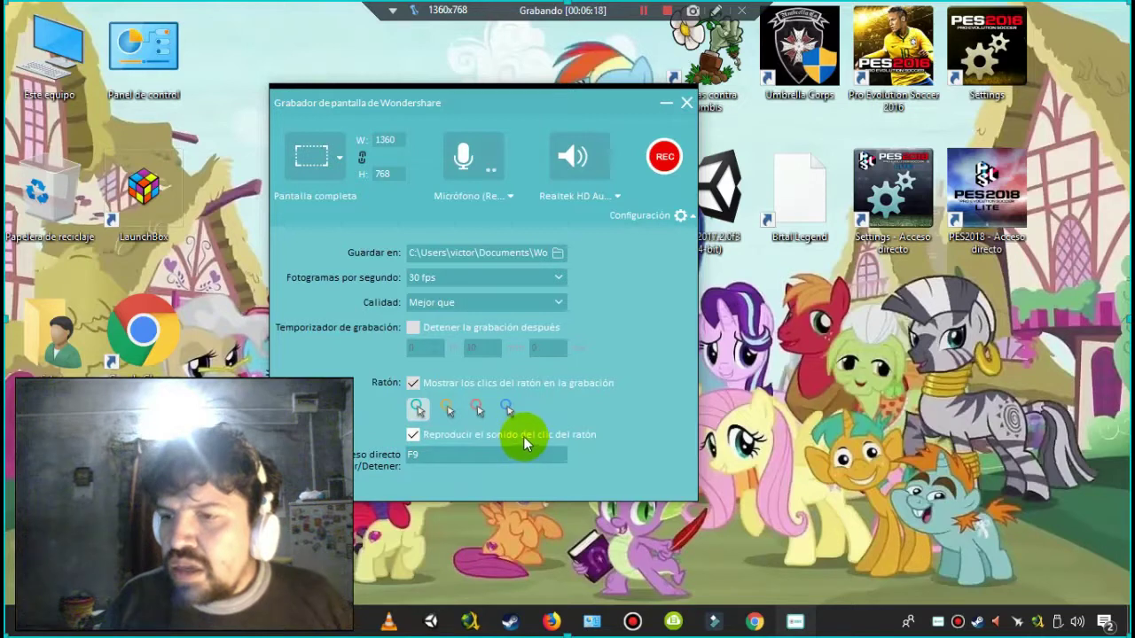
left_click(632, 216)
left_click_drag(569, 102, 419, 145)
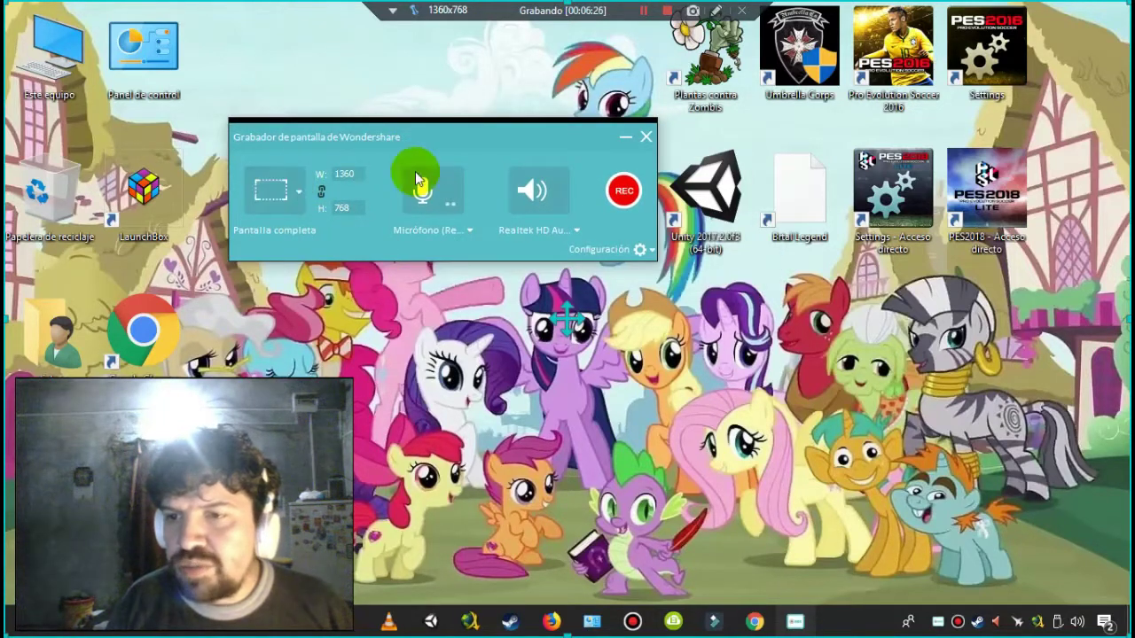
left_click(646, 138)
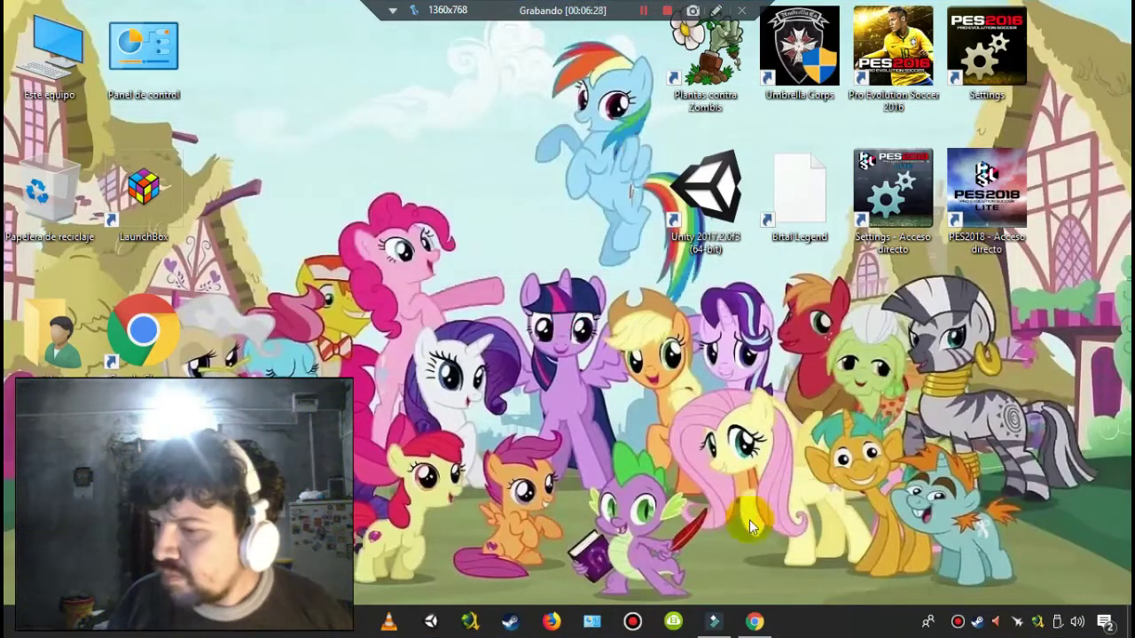
left_click(712, 617)
Step: Look through the file, editing and export commands, and try to export the project to a device
left_click(66, 15)
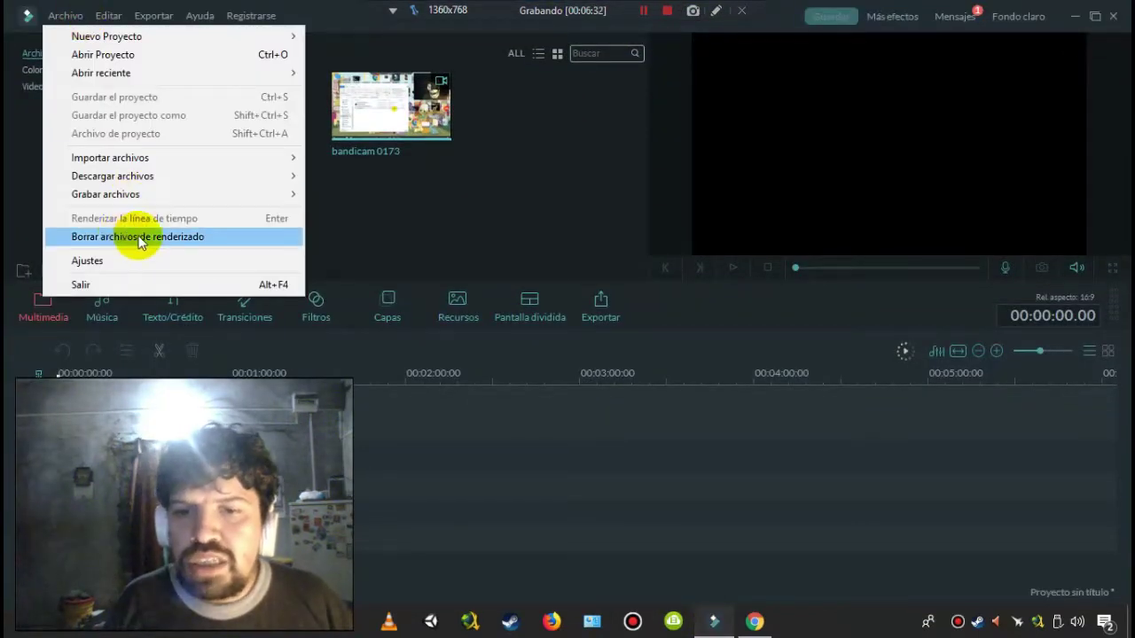
mouse_move(136, 198)
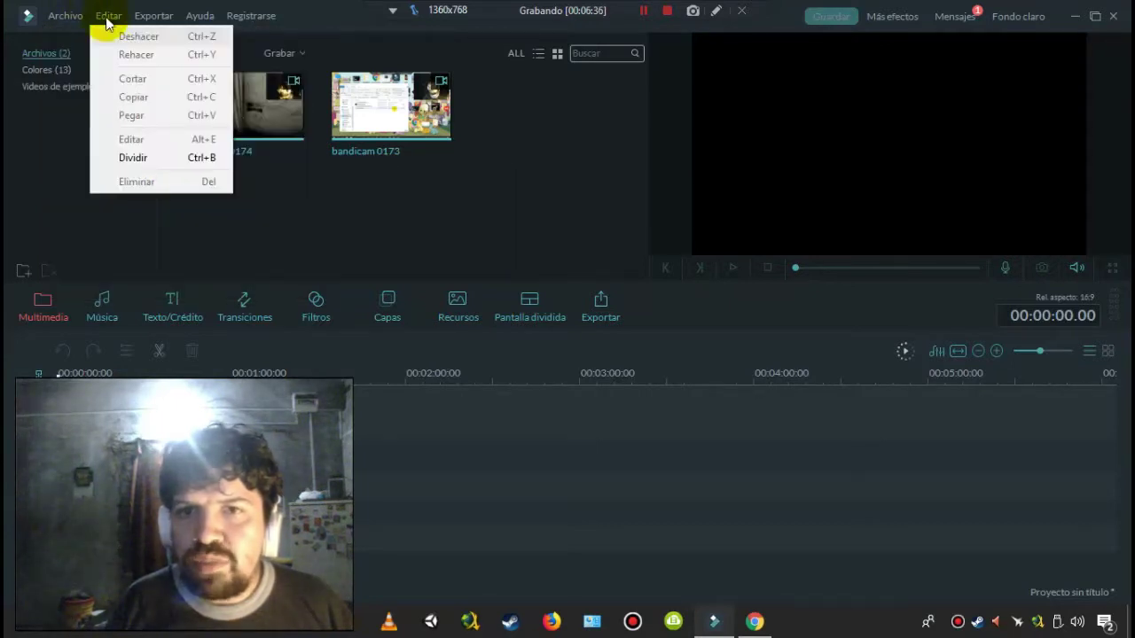
mouse_move(106, 14)
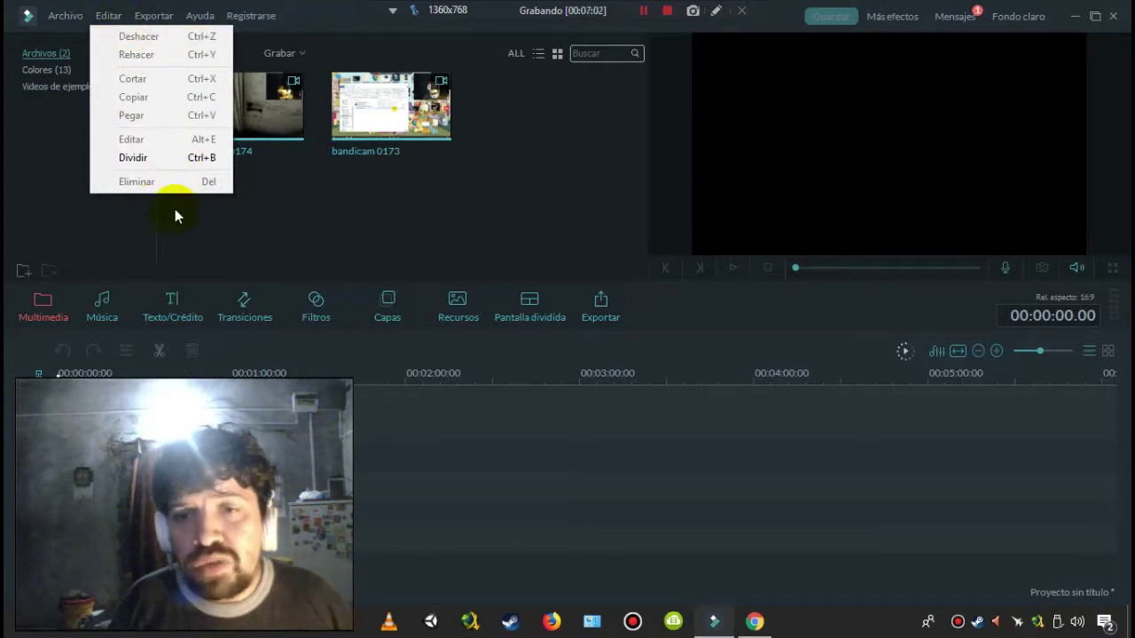
left_click(138, 19)
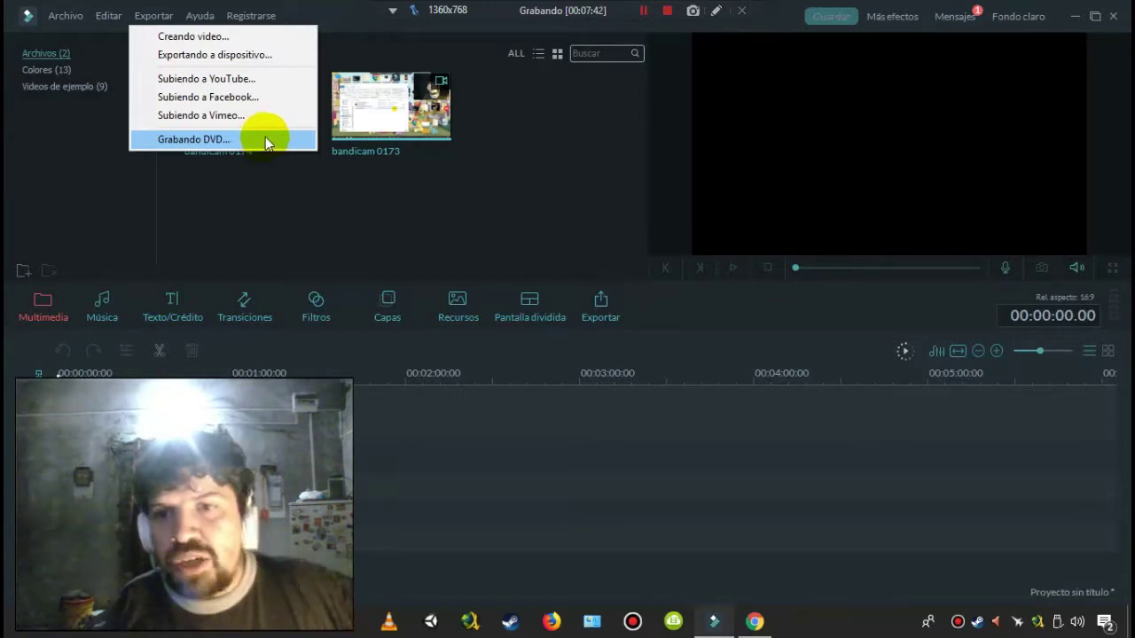
left_click(206, 57)
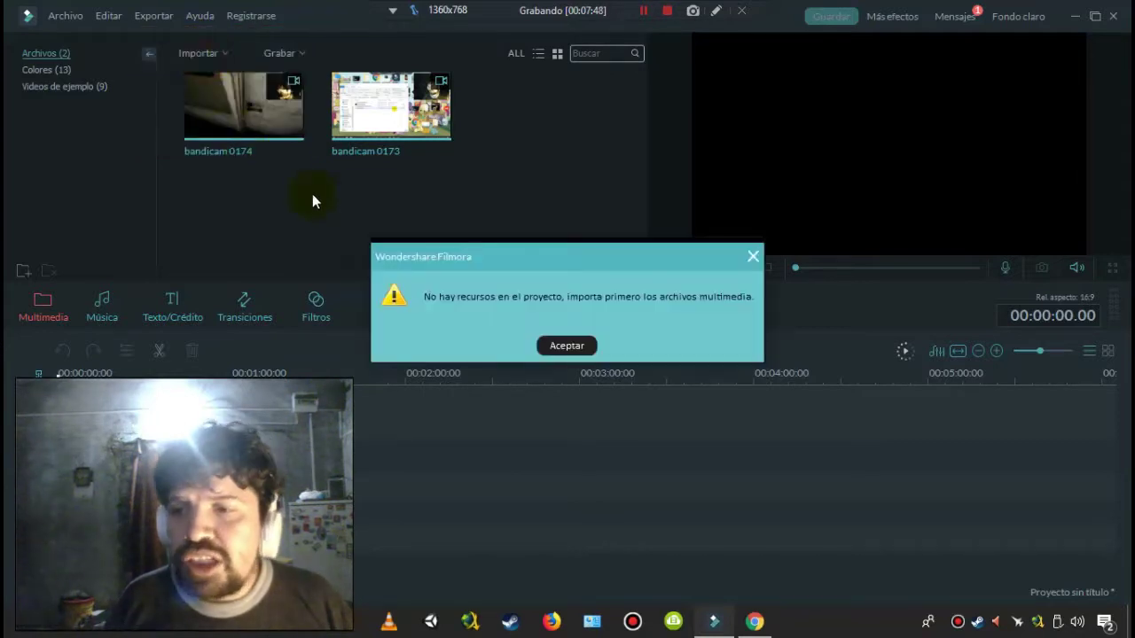
Step: Try to export the project with the video creation command and dismiss the warnings
left_click(568, 346)
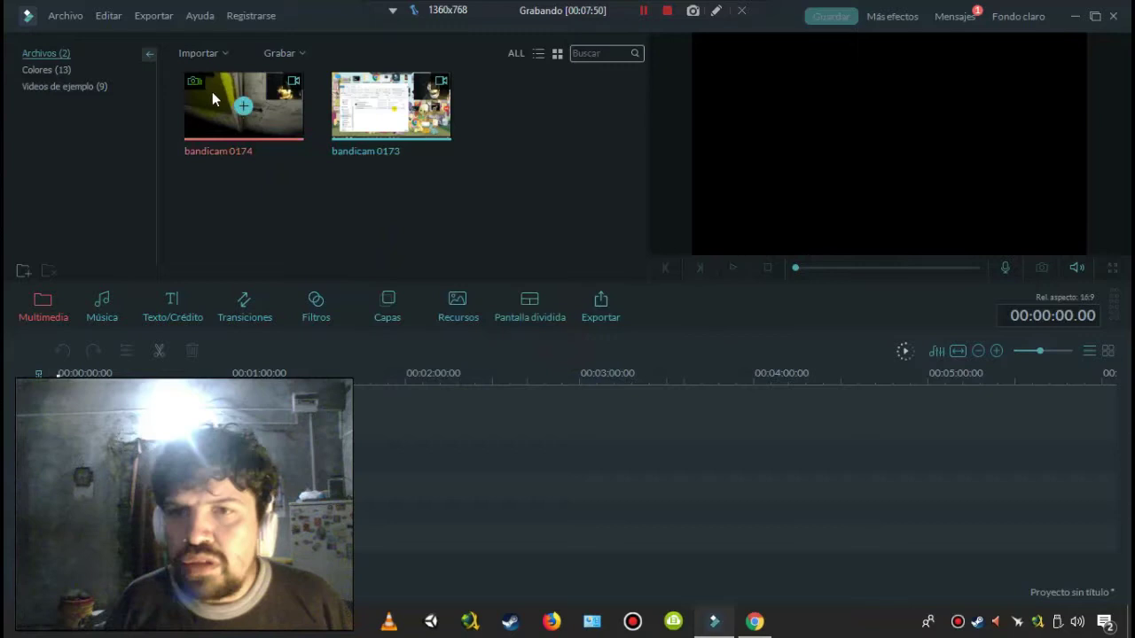
left_click(156, 16)
left_click(177, 37)
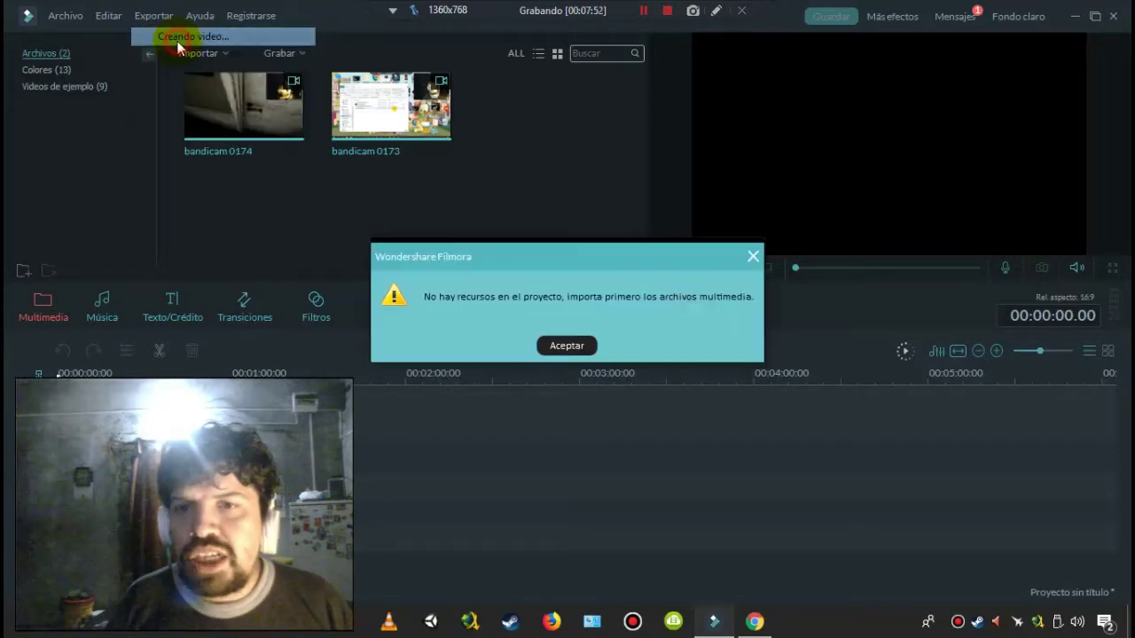
left_click(574, 355)
Step: Review the available help and support commands and the product registration options
left_click(201, 17)
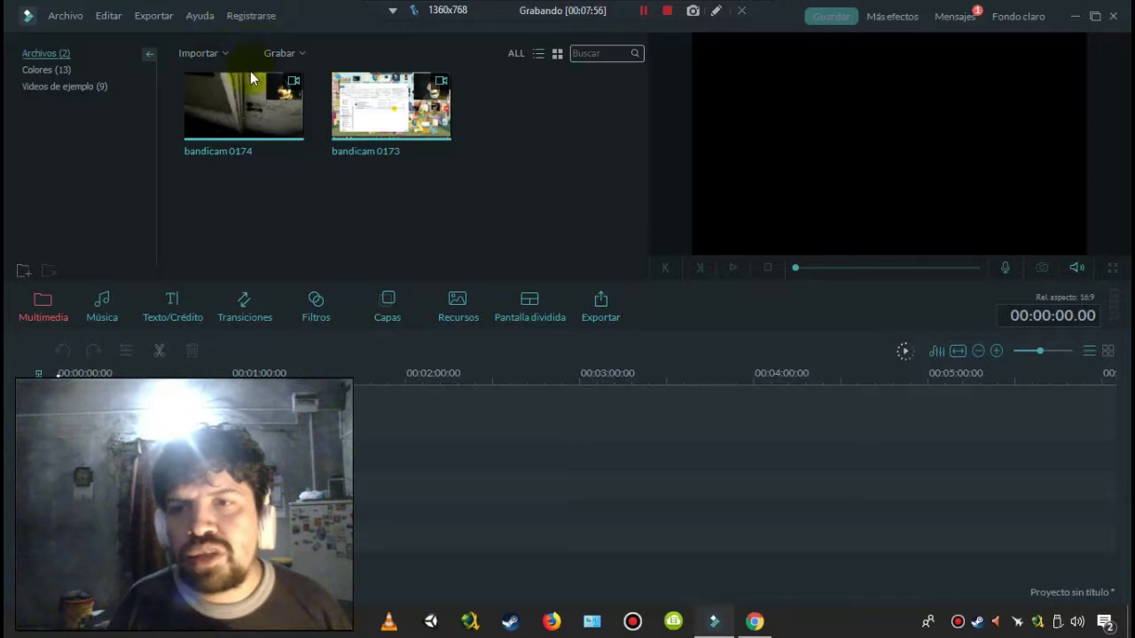
left_click(203, 18)
left_click(202, 16)
left_click(200, 15)
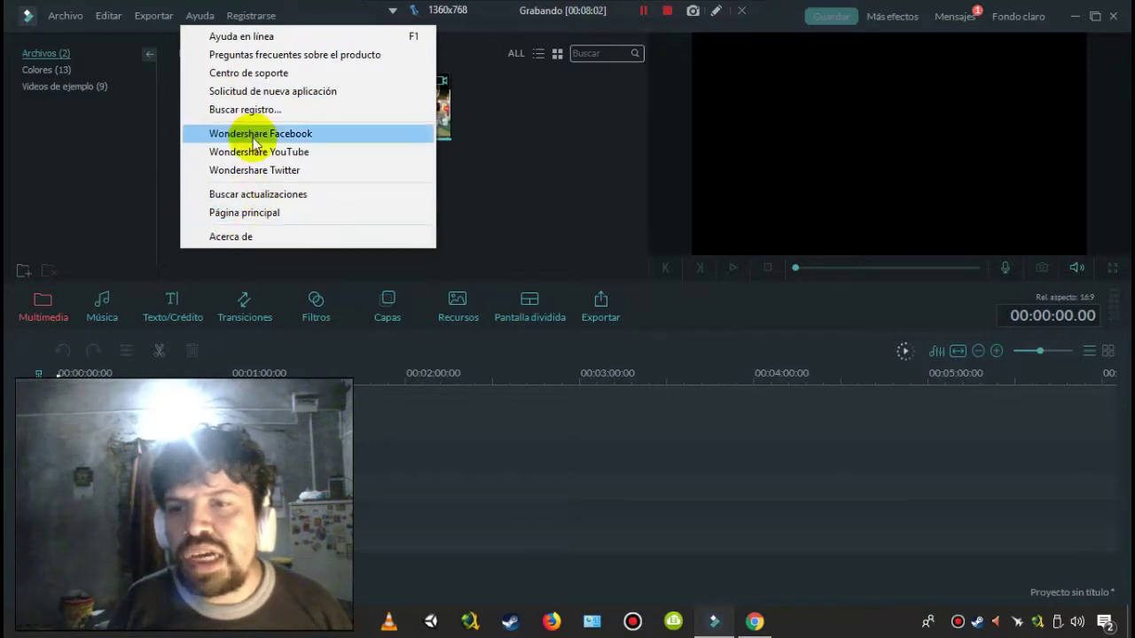
mouse_move(282, 21)
mouse_move(200, 16)
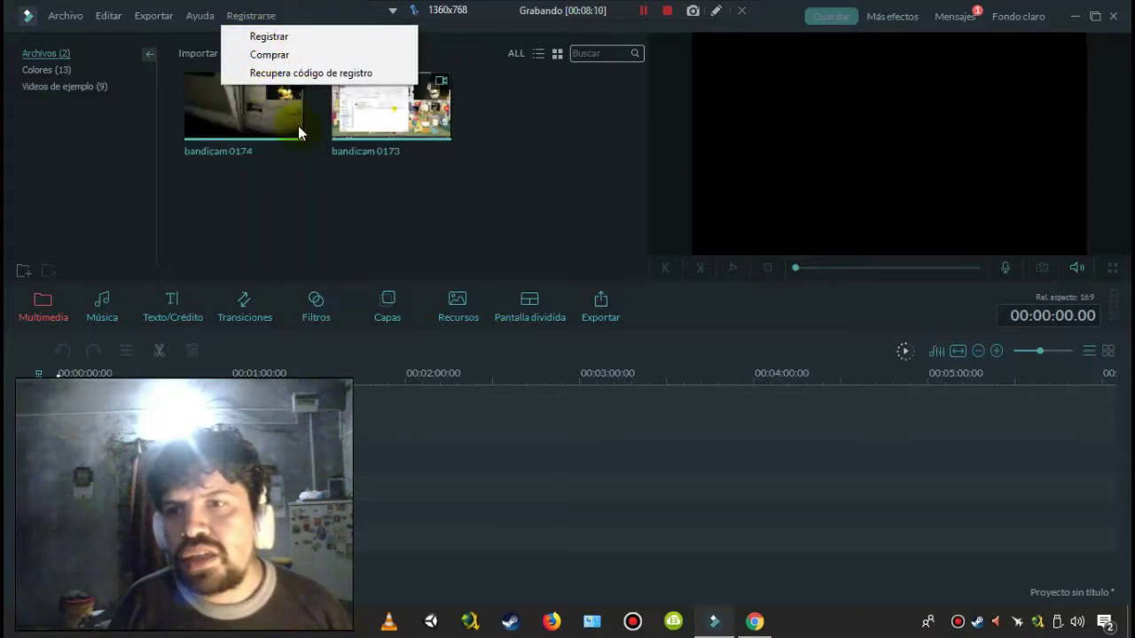
left_click(344, 189)
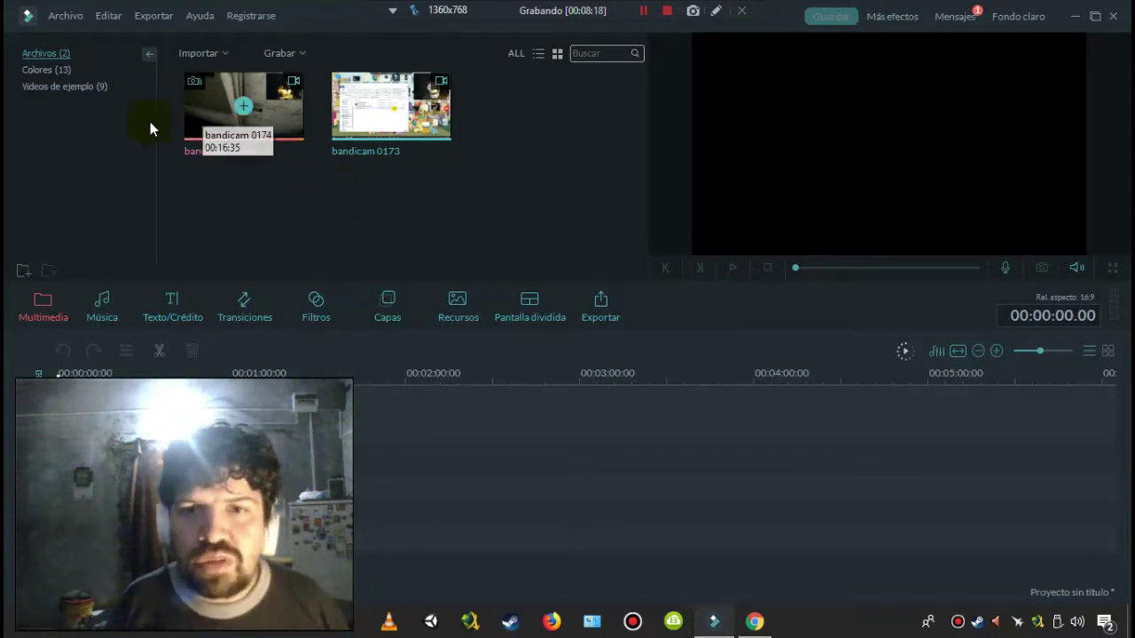
Step: Browse the sample videos and compare the available options for importing and downloading media
left_click(89, 87)
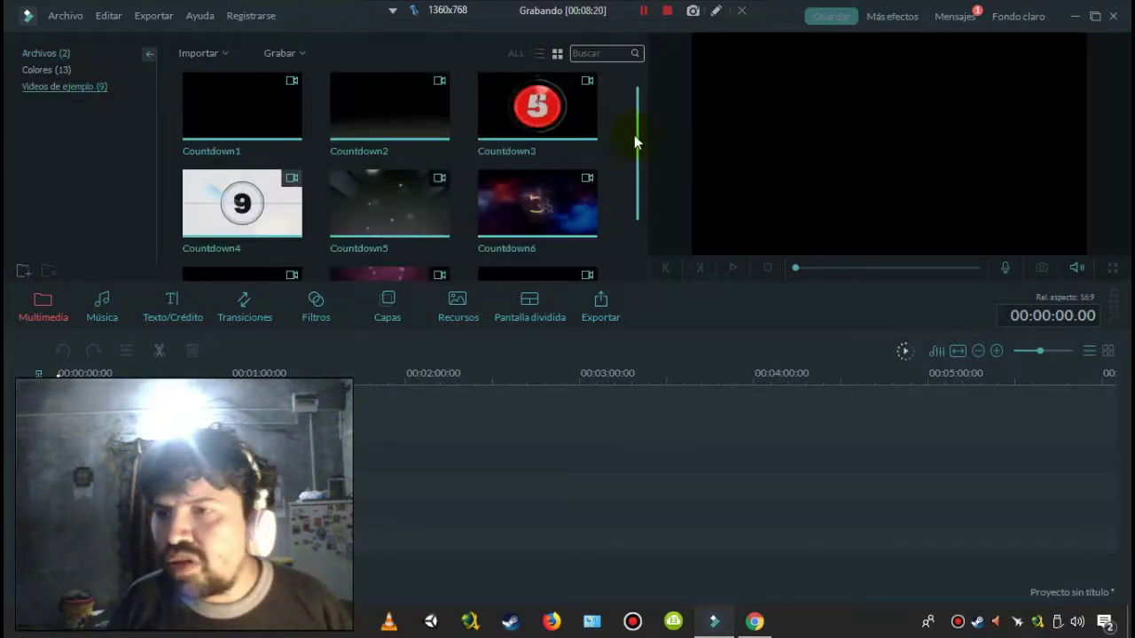
mouse_move(635, 122)
left_mouse_down()
mouse_move(644, 181)
mouse_move(645, 107)
left_mouse_up()
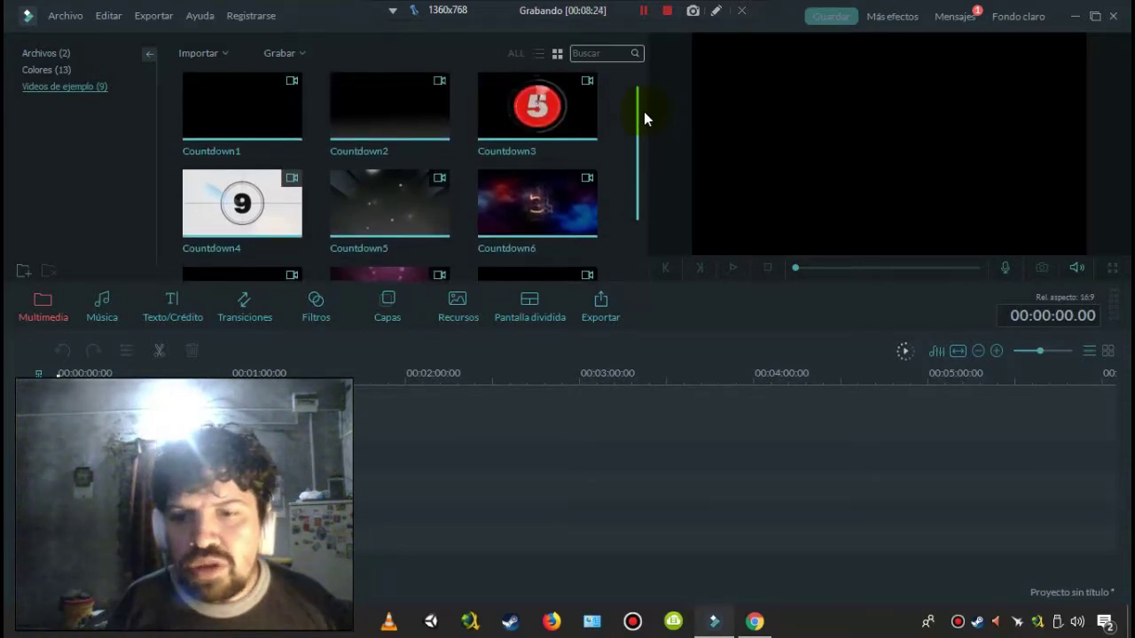
mouse_move(646, 127)
left_mouse_down()
mouse_move(651, 175)
mouse_move(646, 117)
left_mouse_up()
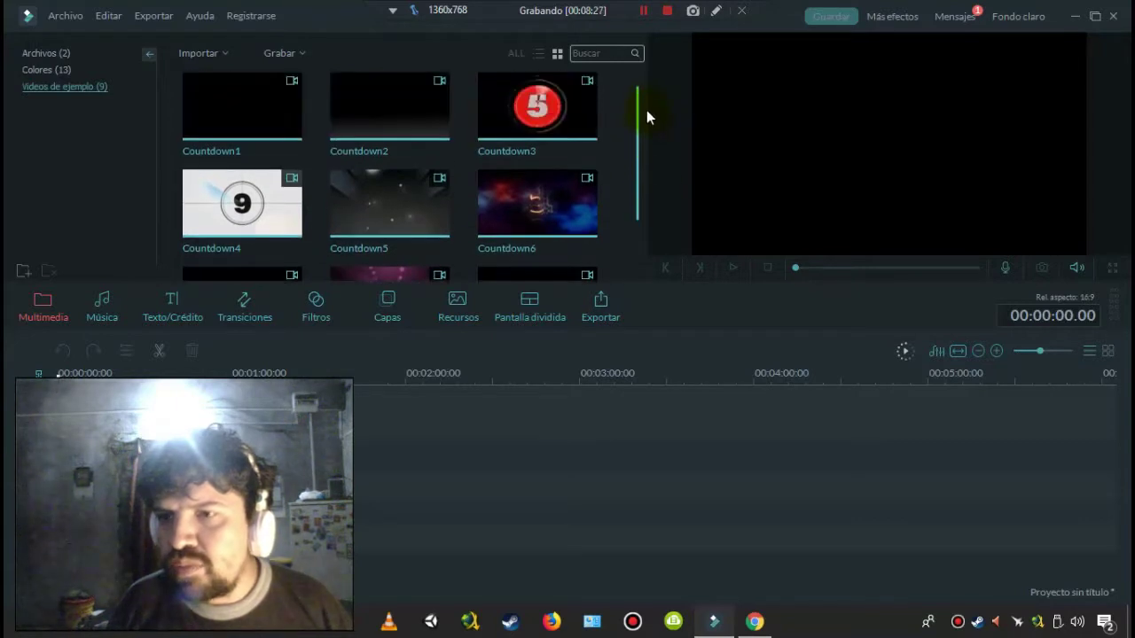
left_click(28, 54)
left_click(214, 57)
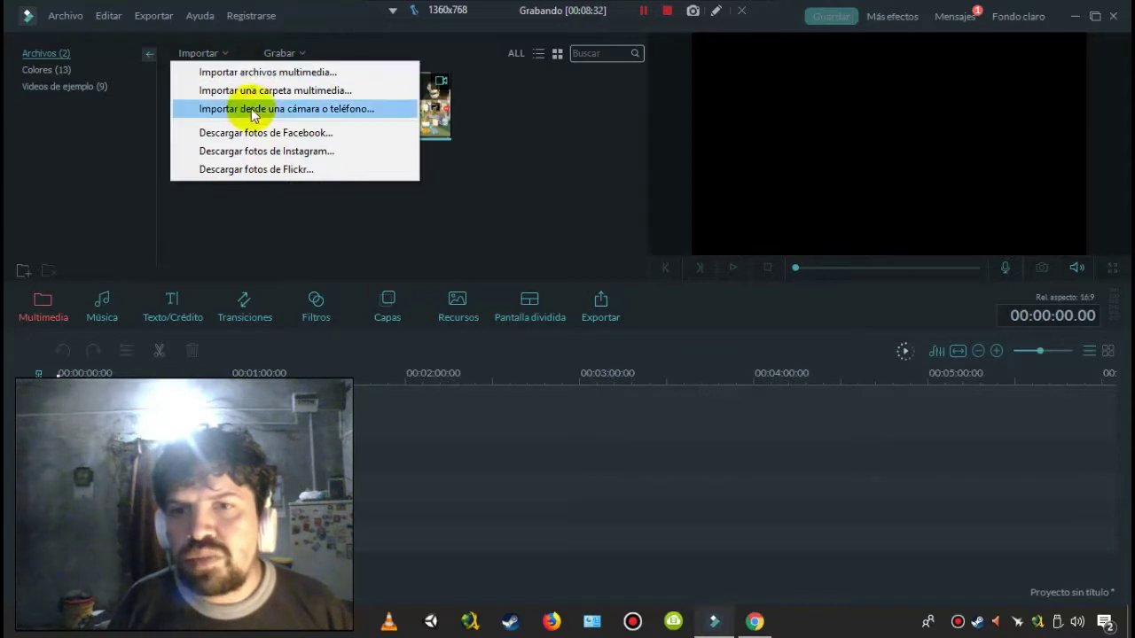
left_click(77, 16)
mouse_move(262, 166)
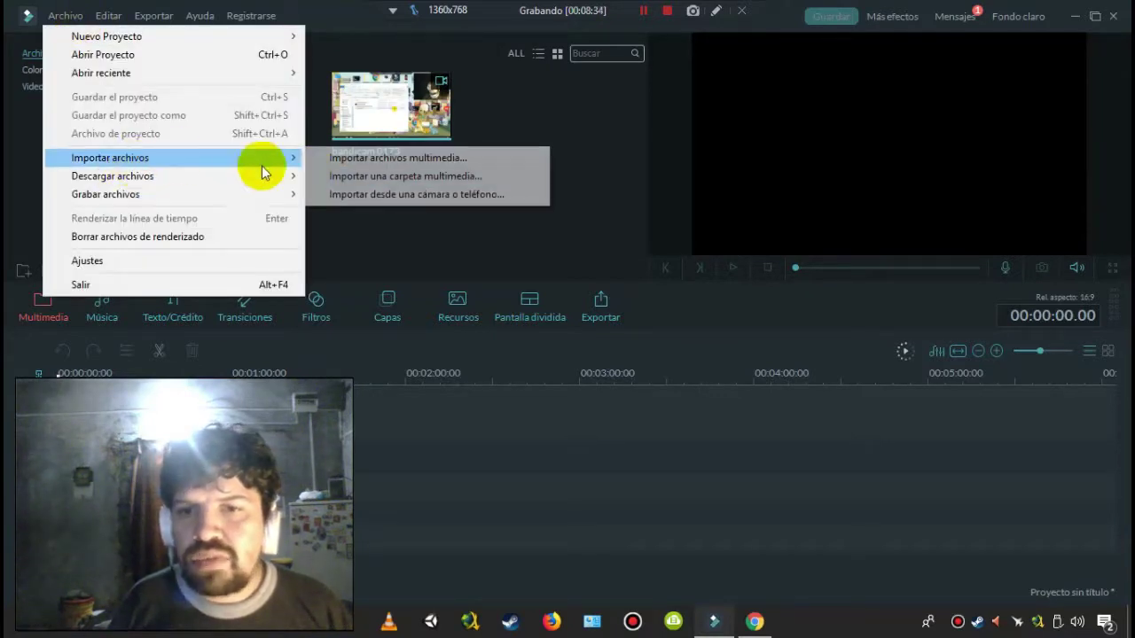
left_click(370, 234)
left_click(212, 53)
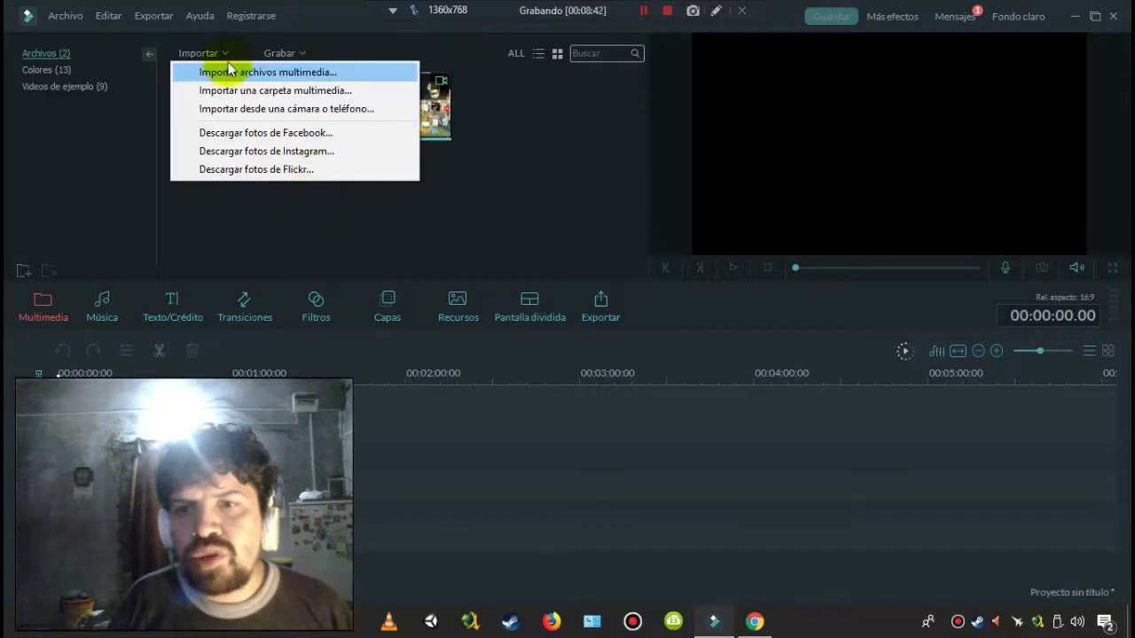
left_click(283, 220)
left_click(242, 103)
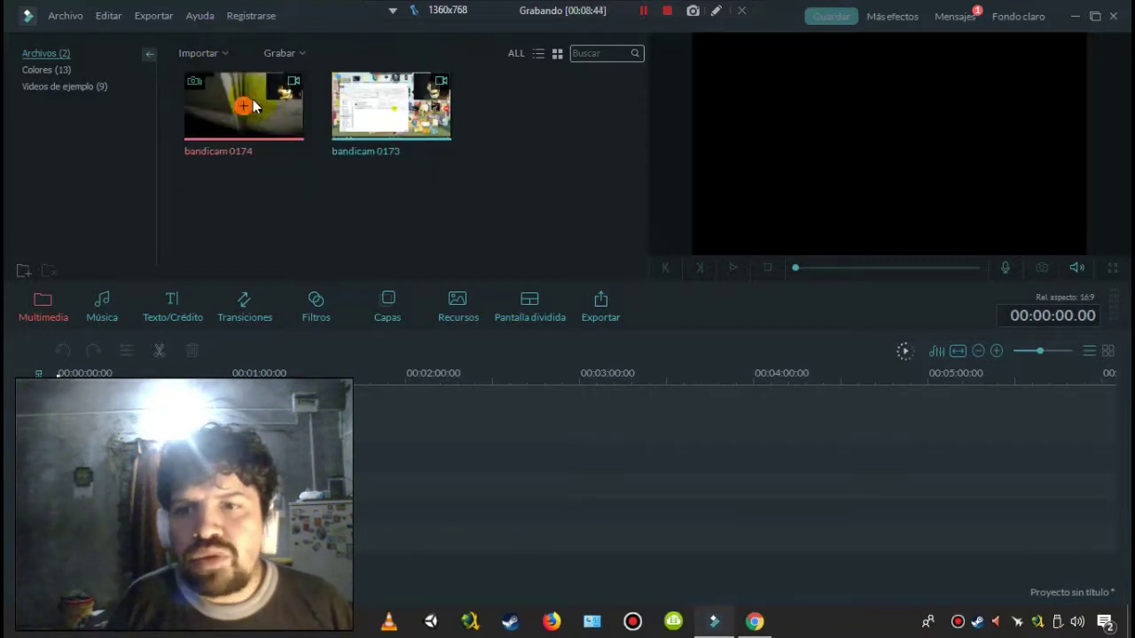
Step: Add the Countdown1 sample video to the timeline and play it in the preview
left_click(84, 89)
mouse_move(644, 142)
left_mouse_down()
mouse_move(644, 190)
mouse_move(647, 140)
left_mouse_up()
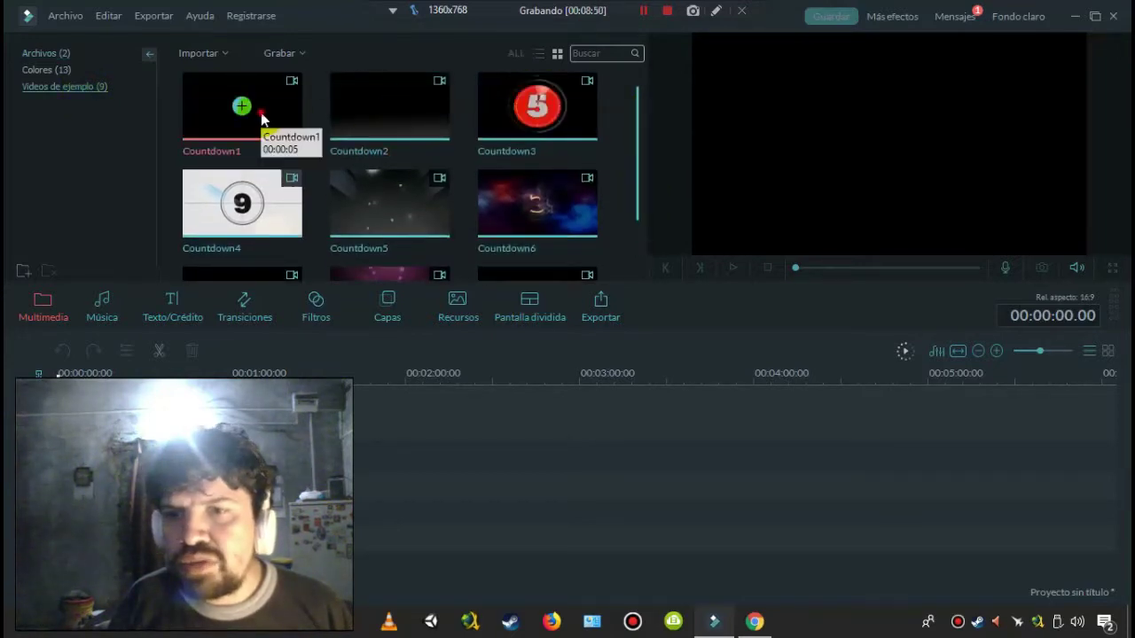
left_click(736, 268)
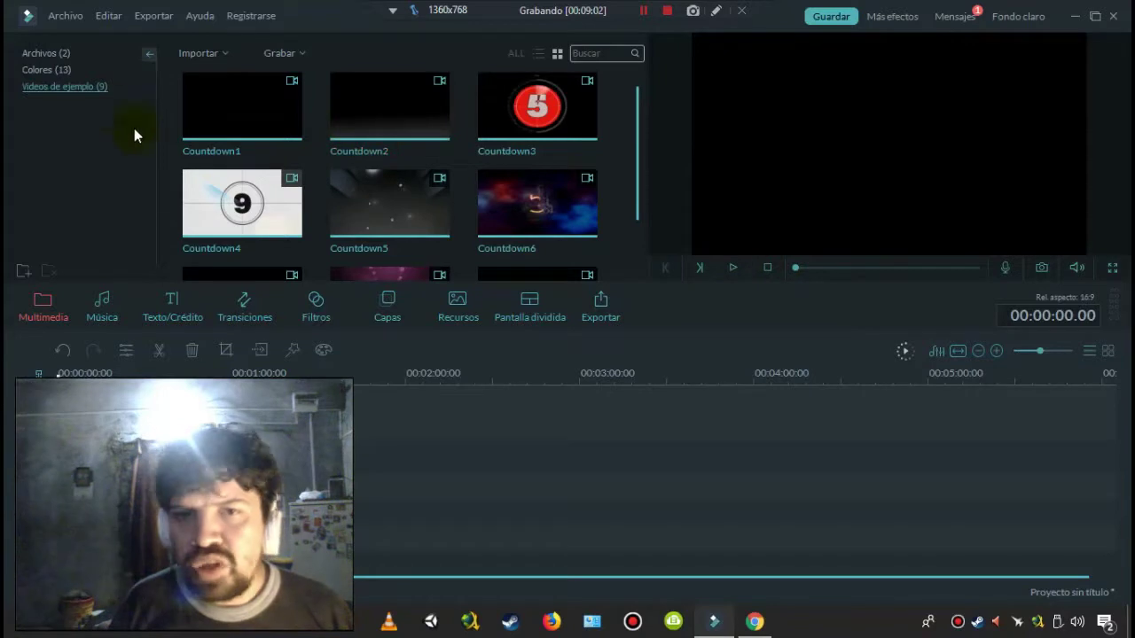
Step: Add the bandicam 0174 clip from the imported files to the video track
left_click(71, 51)
mouse_move(390, 118)
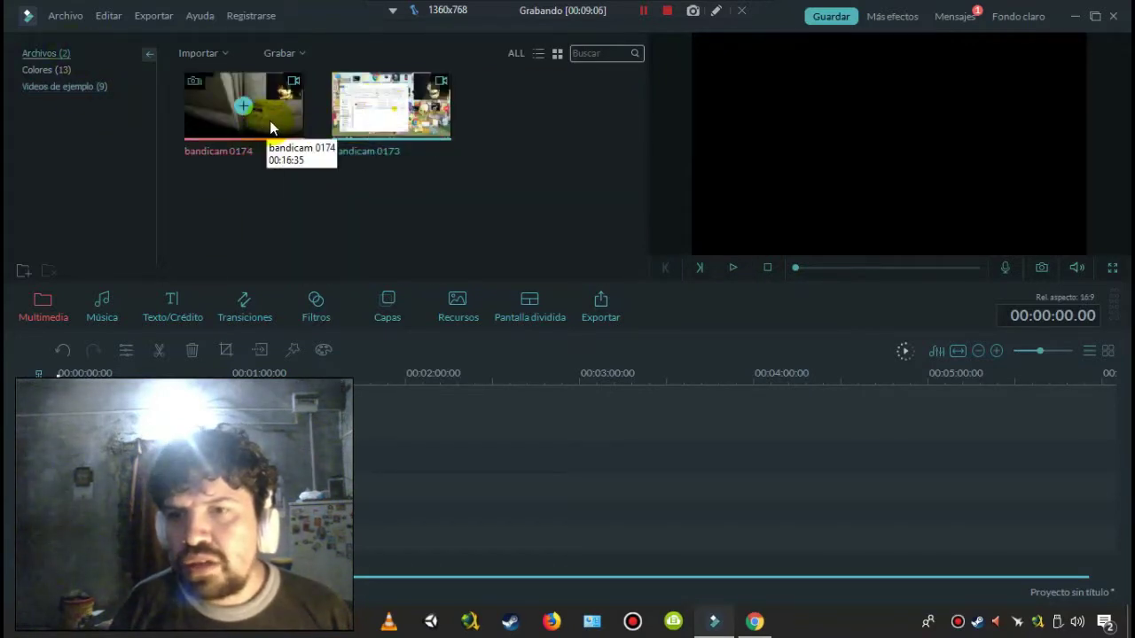
left_click_drag(230, 368, 233, 395)
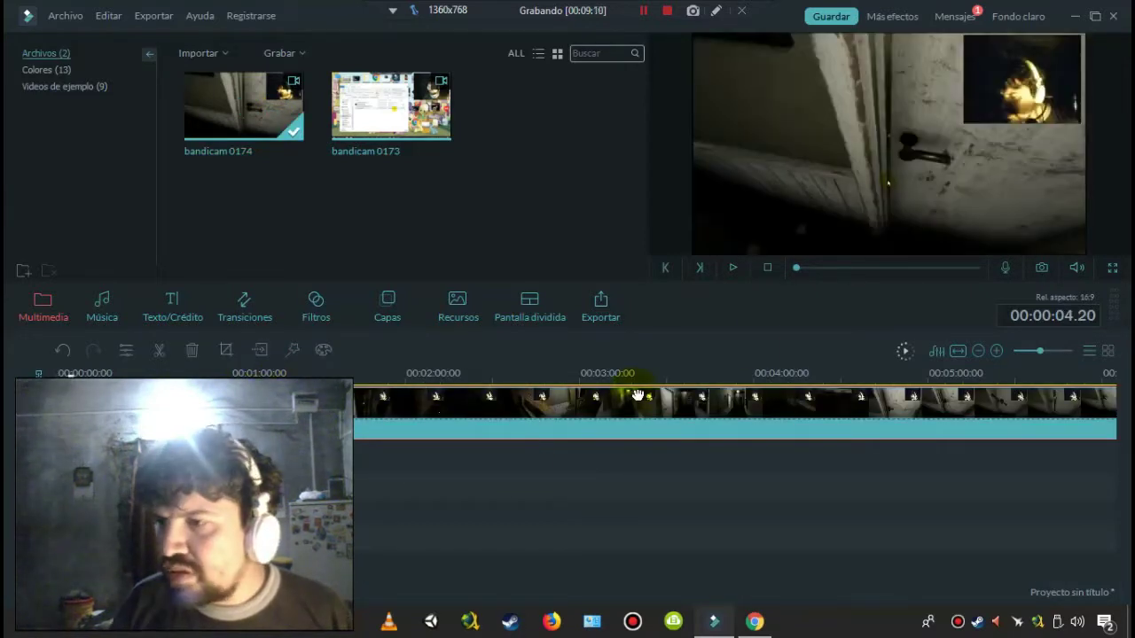
left_click(1028, 351)
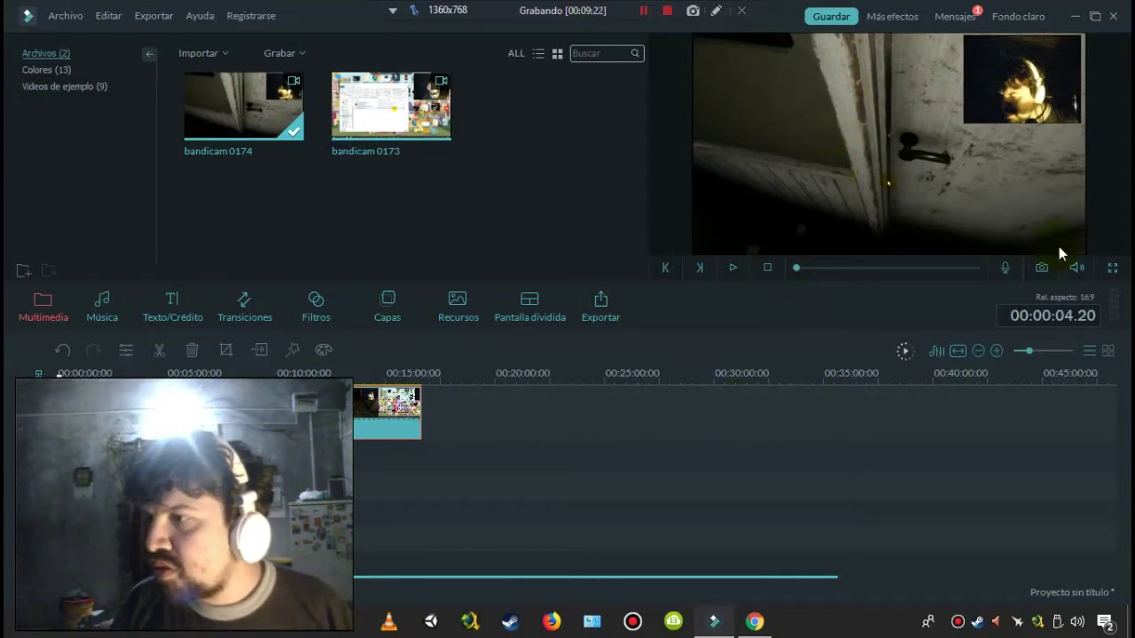
Step: View the preview in full screen and return to the editing layout
left_click(1113, 269)
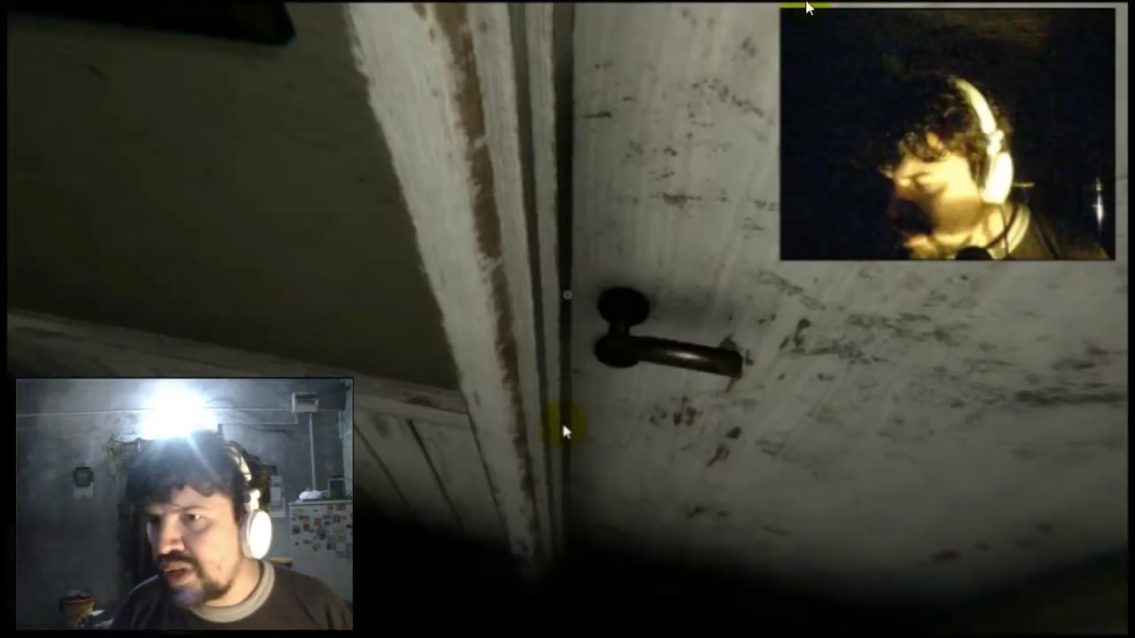
mouse_move(1125, 617)
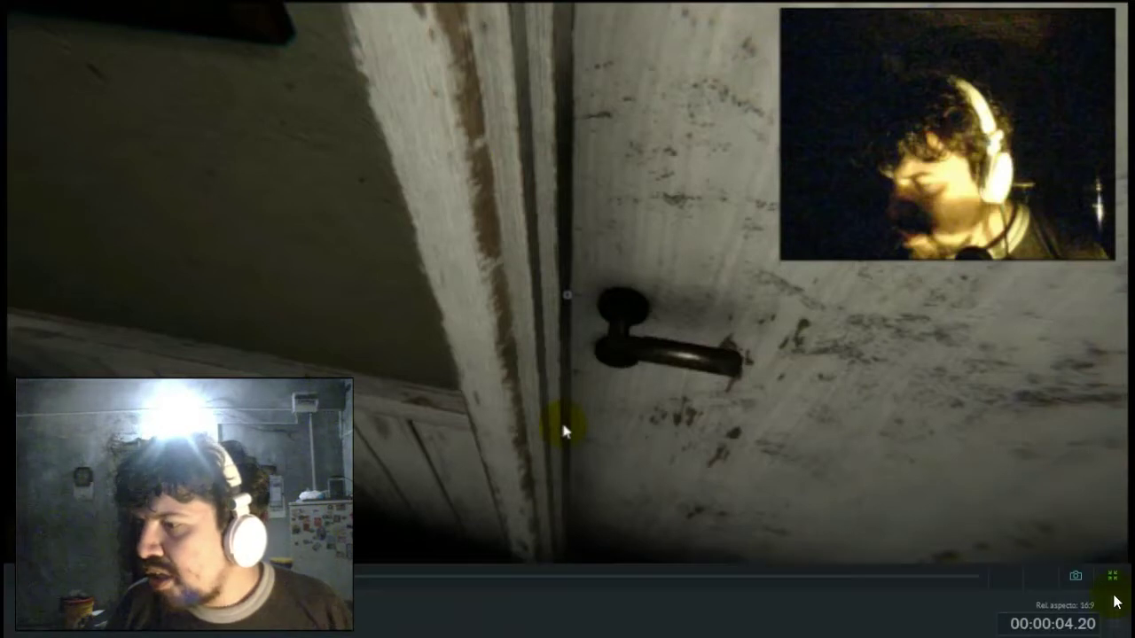
left_click(1115, 583)
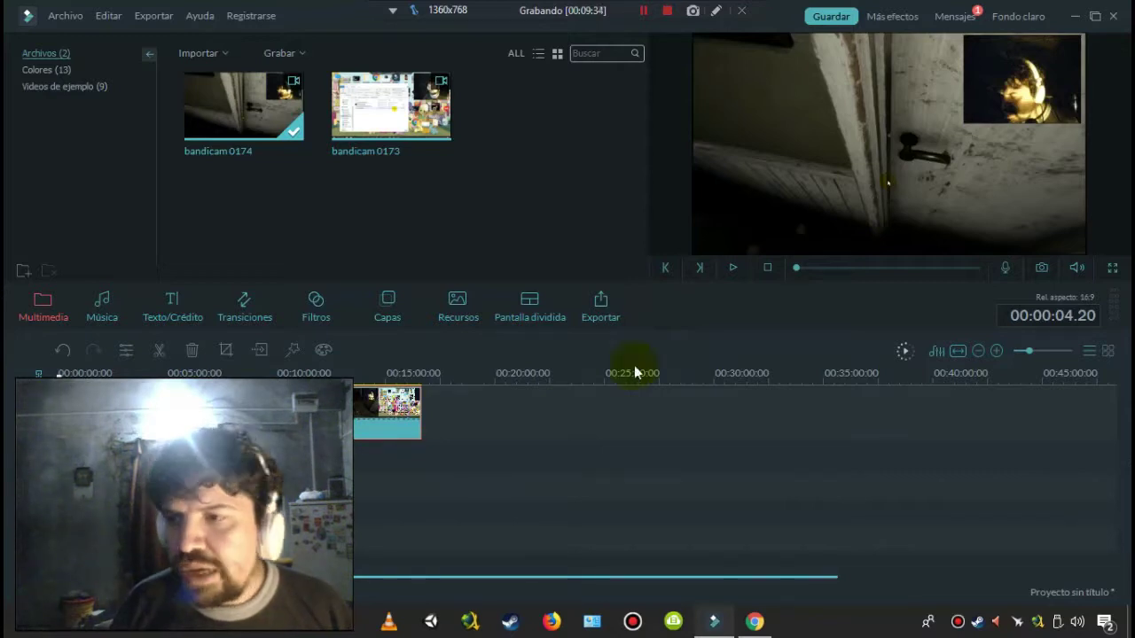
left_click(902, 352)
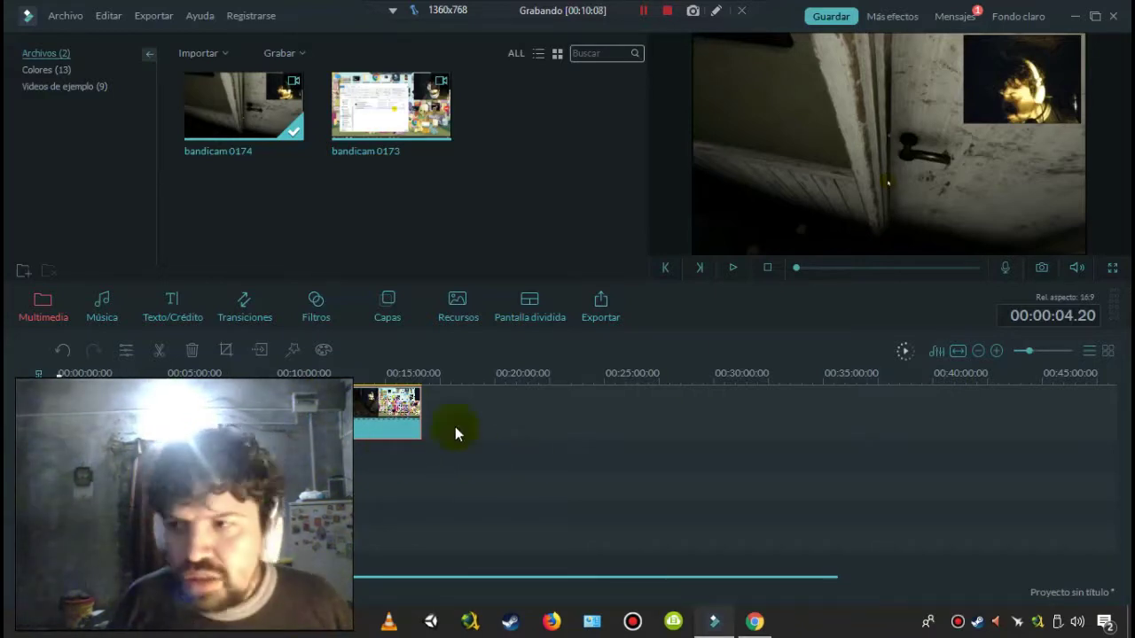
Step: Split the bandicam 0174 clip at 00:01:51.04 and undo the split
mouse_move(1031, 351)
left_mouse_down()
mouse_move(1054, 348)
mouse_move(1001, 350)
mouse_move(1067, 352)
mouse_move(1039, 364)
left_mouse_up()
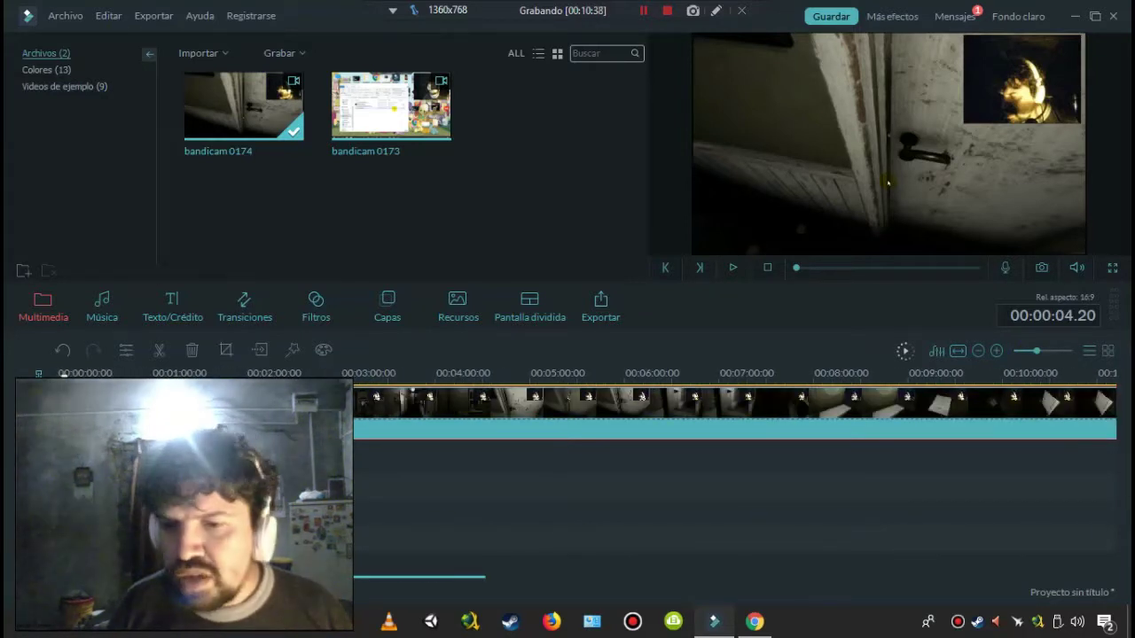
left_click_drag(288, 372, 489, 349)
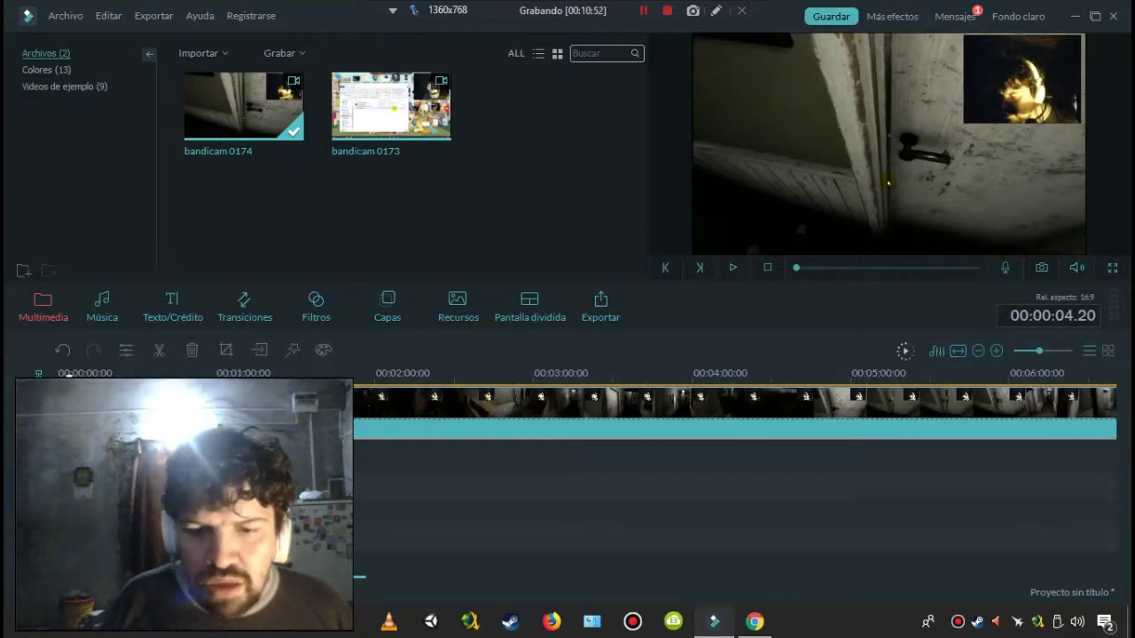
left_click(156, 374)
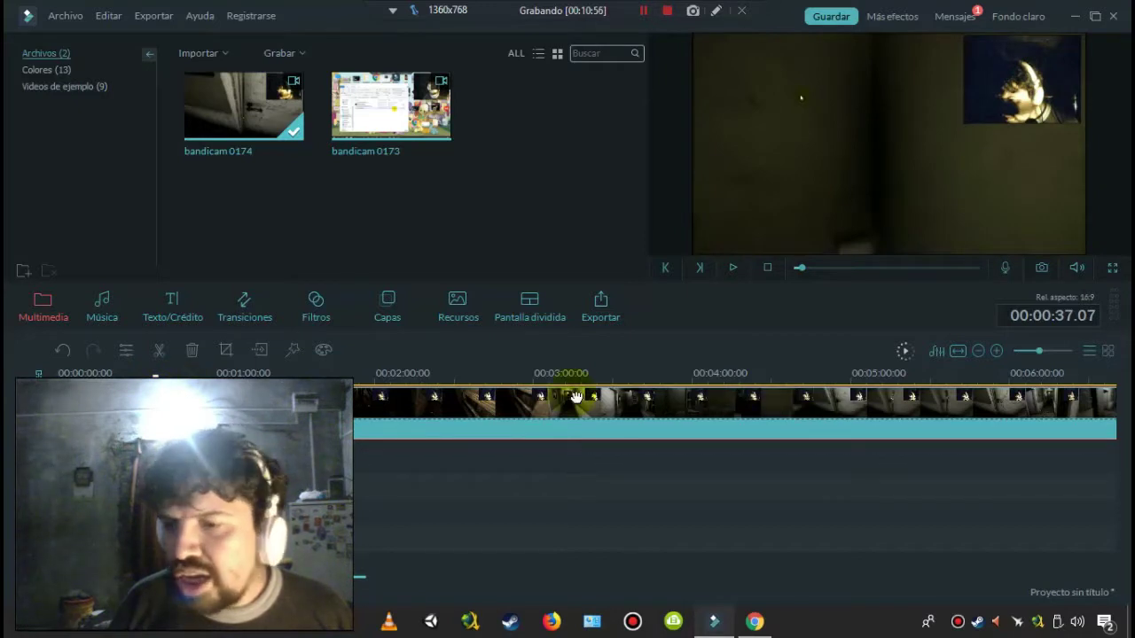
left_click_drag(329, 373, 377, 373)
left_click(356, 373)
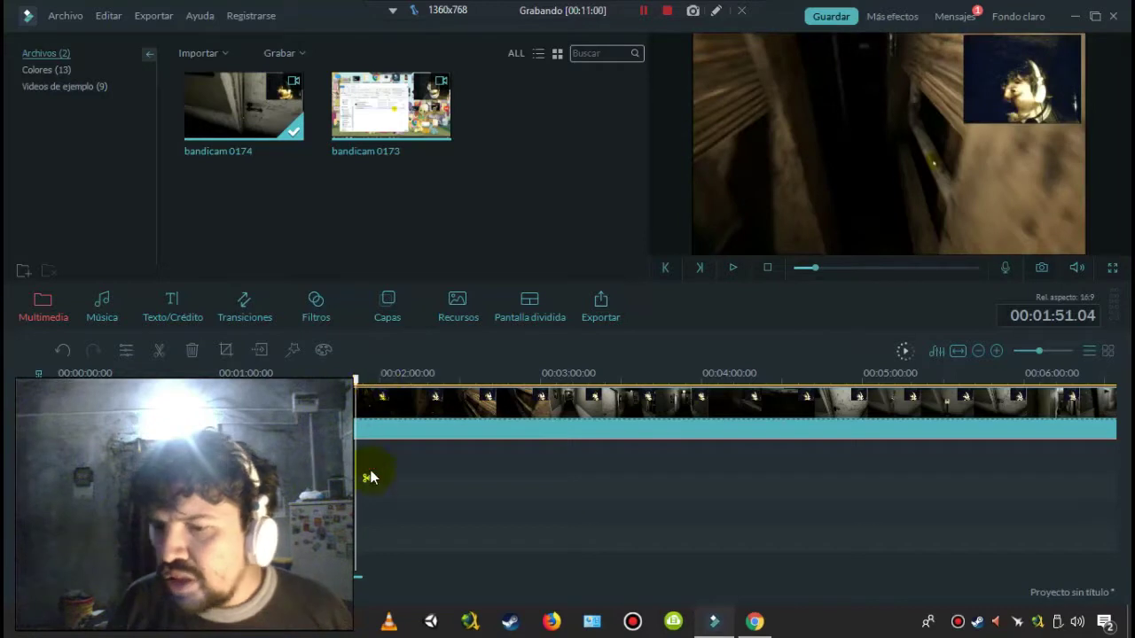
left_click(368, 484)
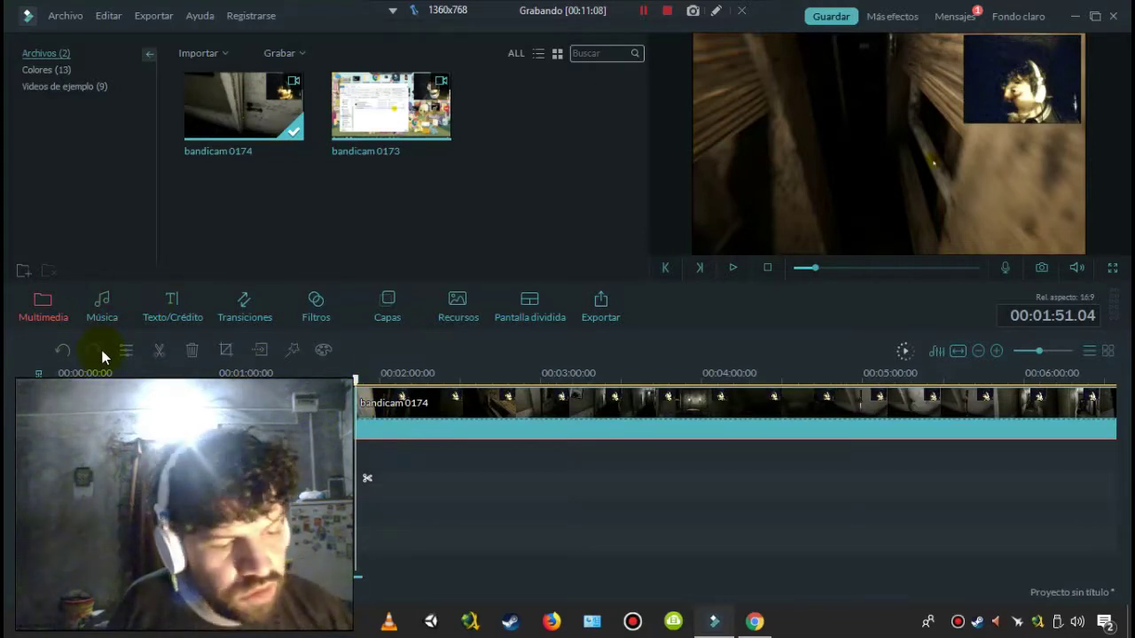
key("ctrl+z")
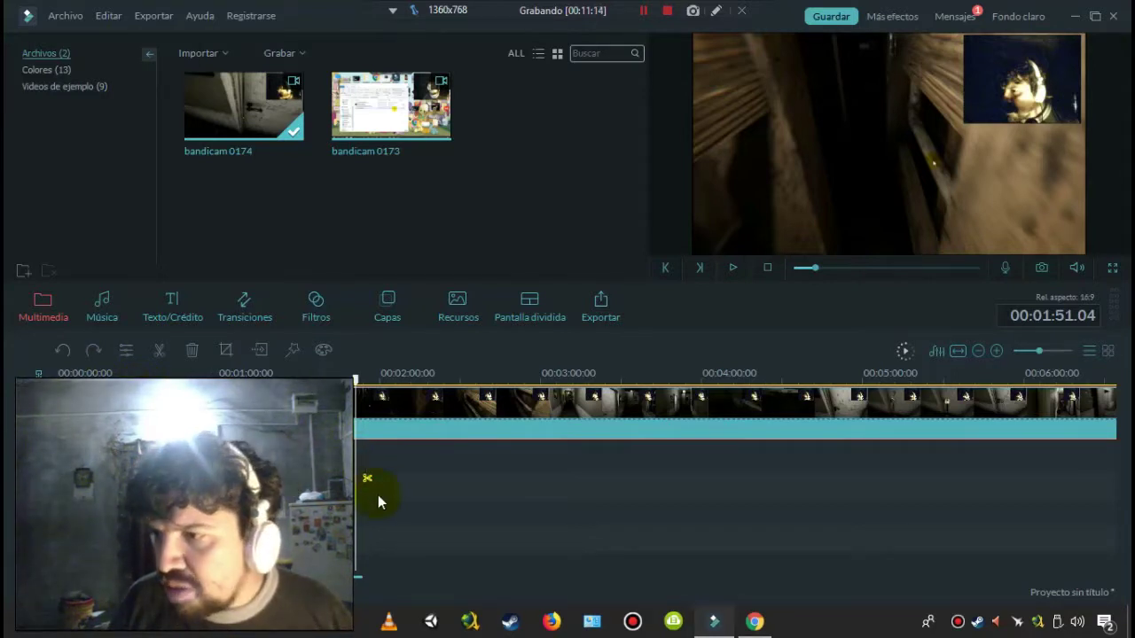
Step: Move the playhead to 00:01:50.06 and detach the audio from the bandicam 0174 clip
left_click(374, 403)
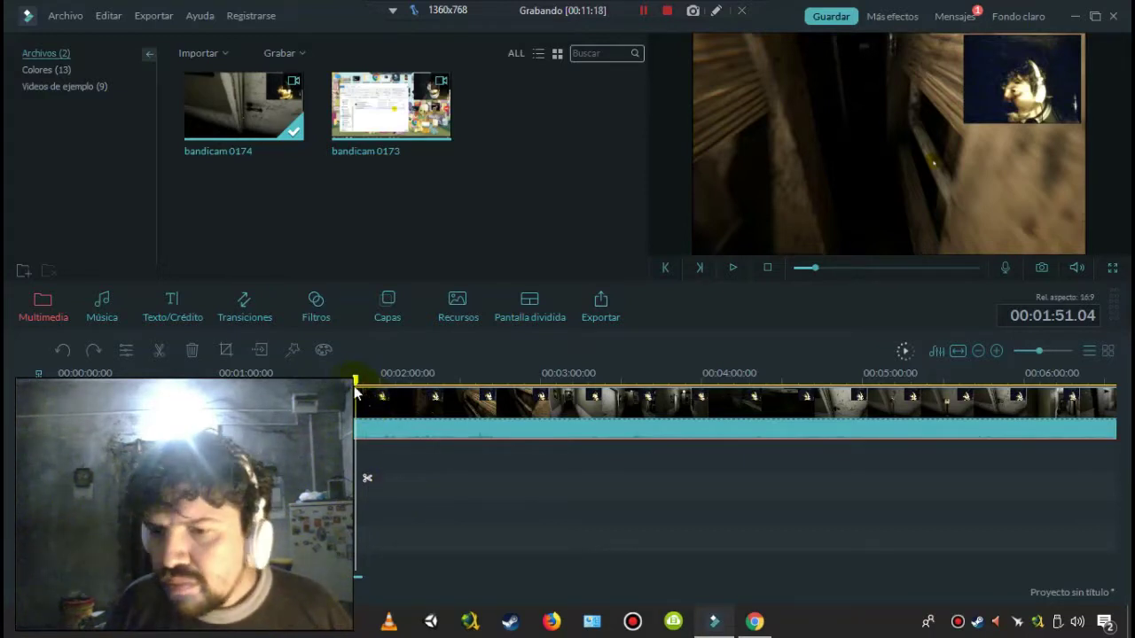
left_click_drag(354, 376, 269, 363)
right_click(254, 365)
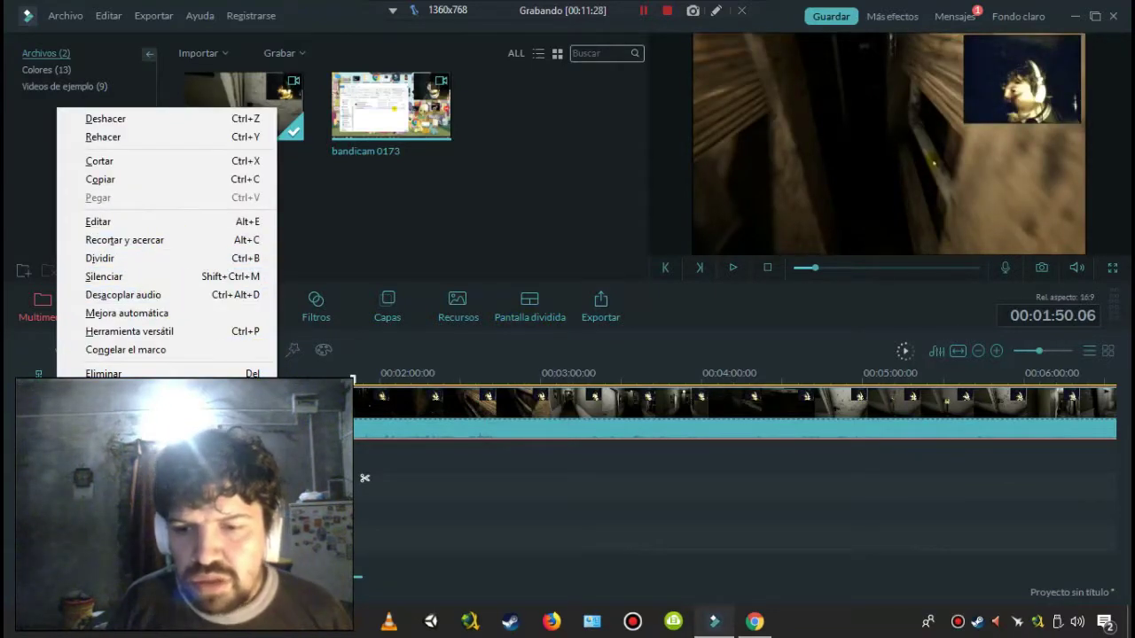
left_click(287, 488)
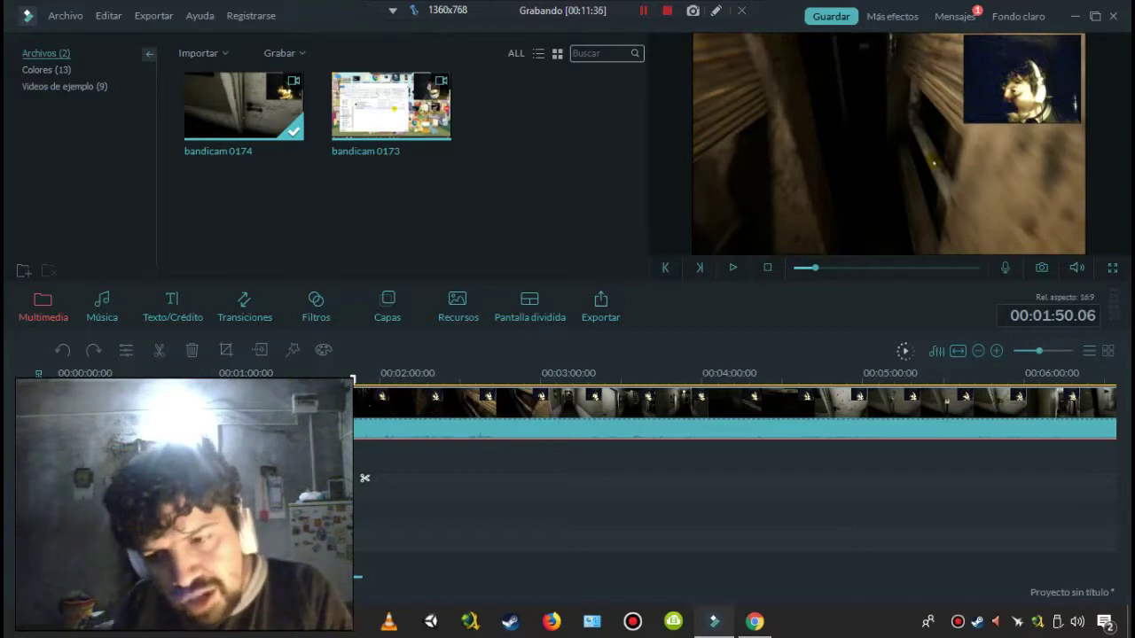
right_click(277, 108)
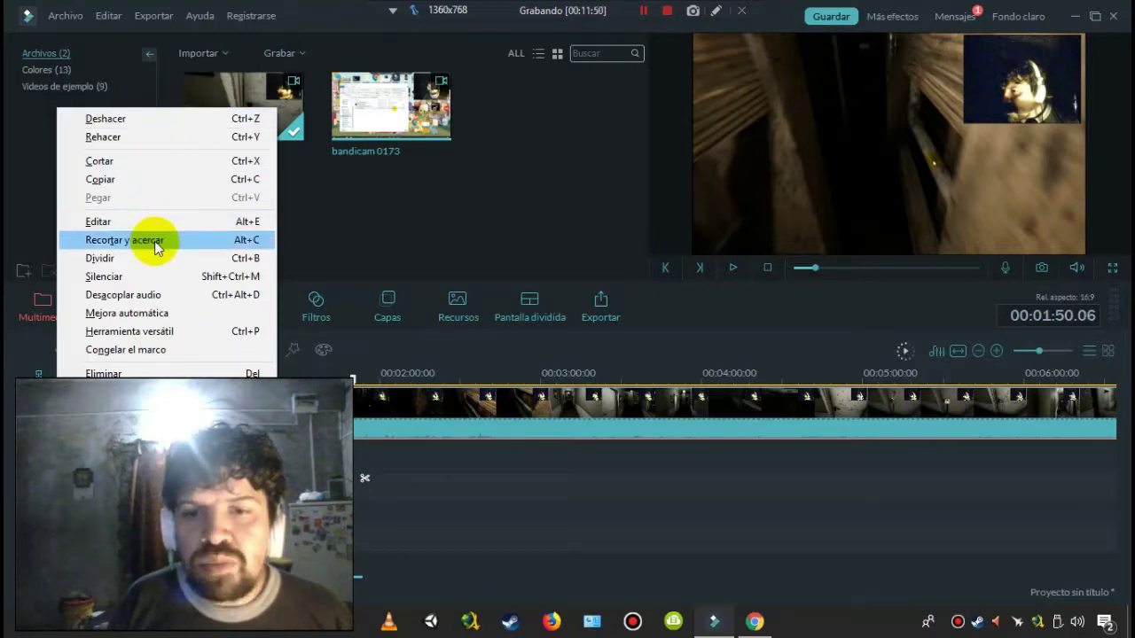
left_click(172, 295)
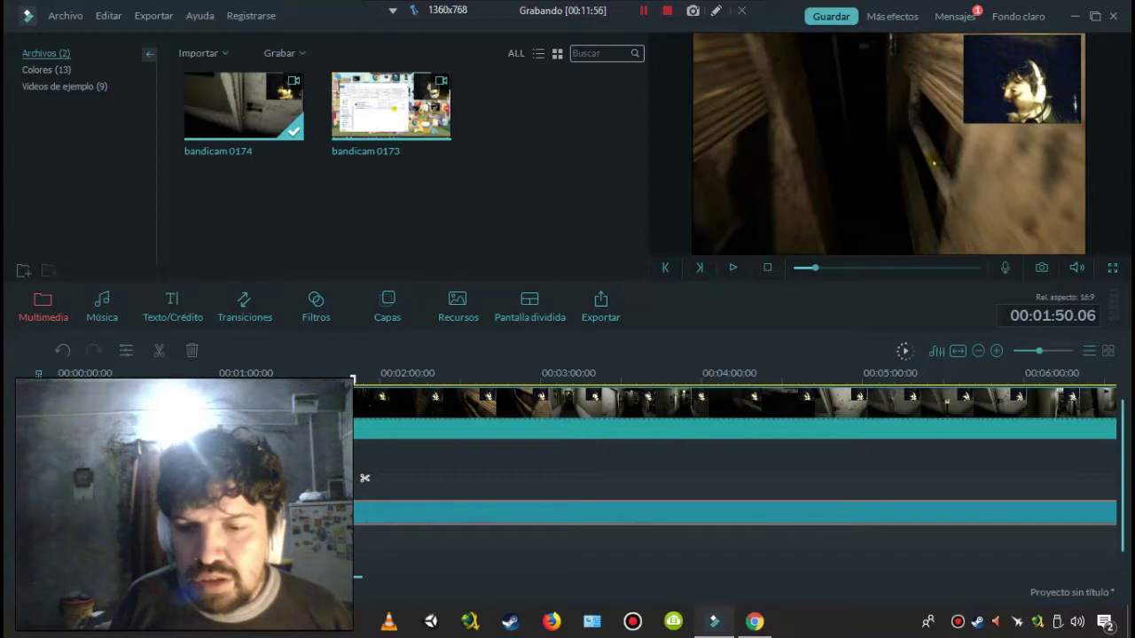
Step: Open the audio settings of the detached bandicam 0174 audio and examine the fade-in and fade-out controls
double_click(364, 478)
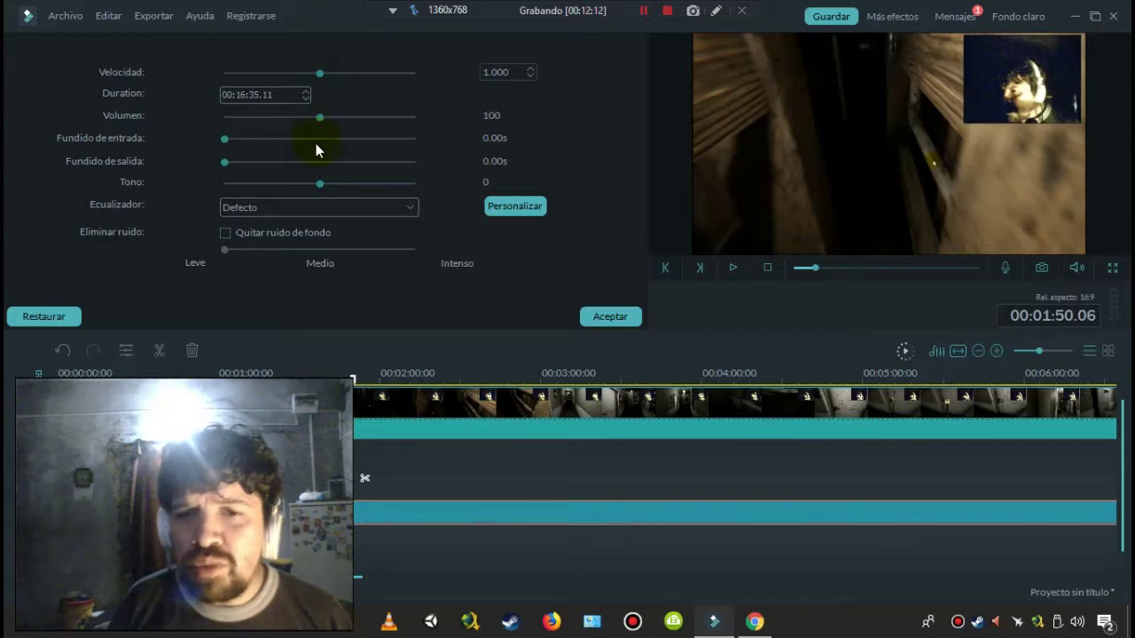
left_click_drag(224, 139, 240, 138)
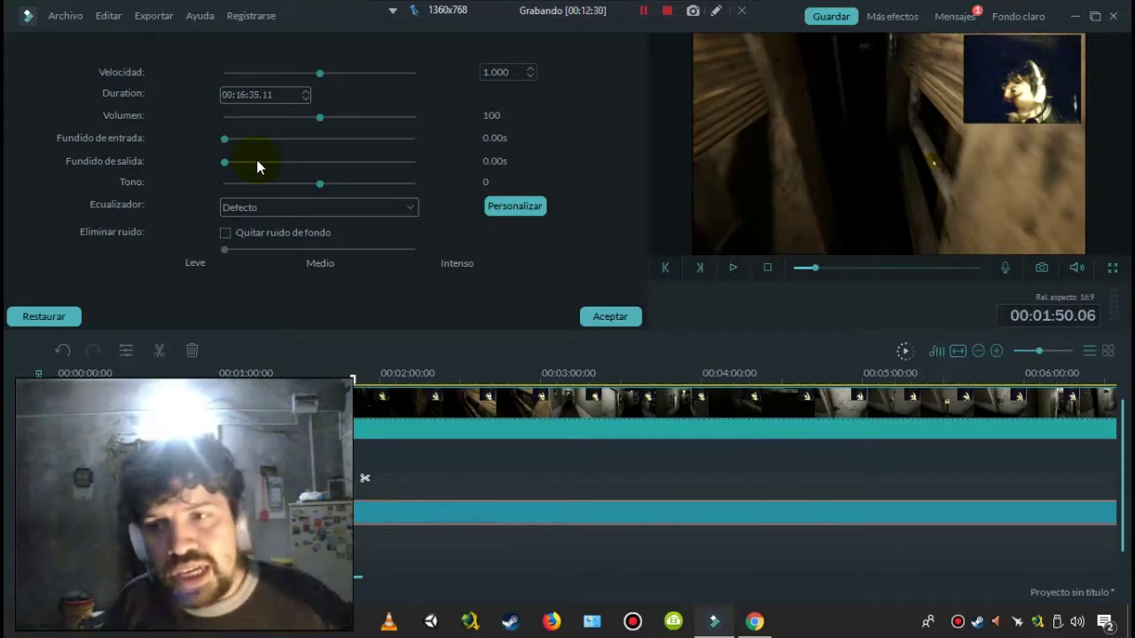
mouse_move(223, 162)
left_mouse_down()
mouse_move(404, 176)
mouse_move(324, 177)
mouse_move(220, 157)
mouse_move(508, 163)
mouse_move(221, 164)
left_mouse_up()
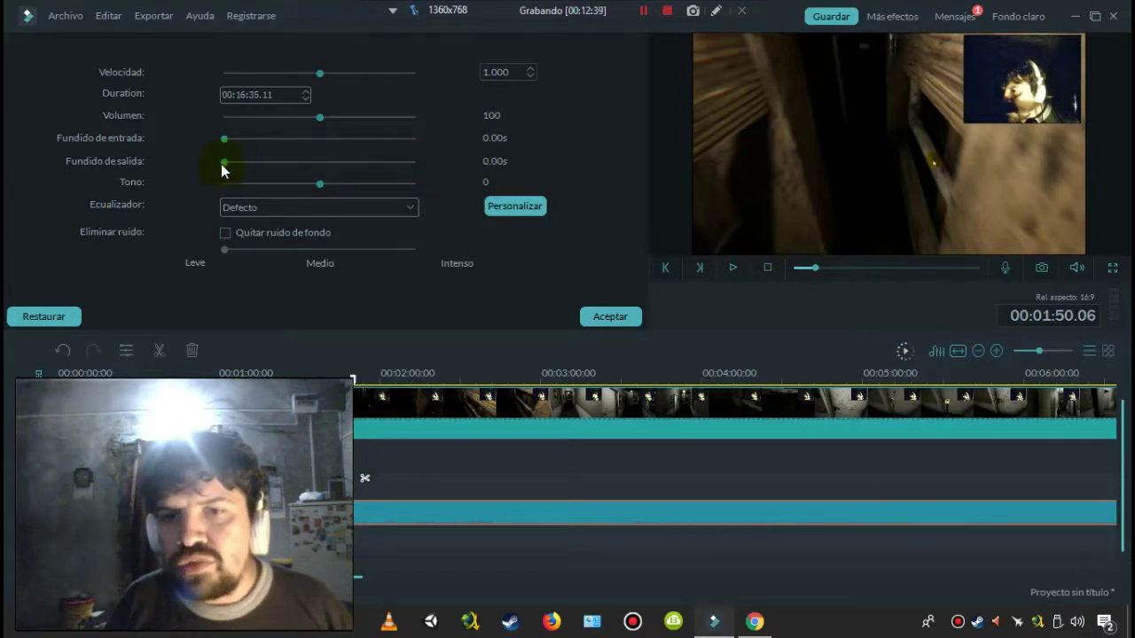
Step: Review the equalizer presets for the detached audio and leave the selection at Defecto
left_click(346, 207)
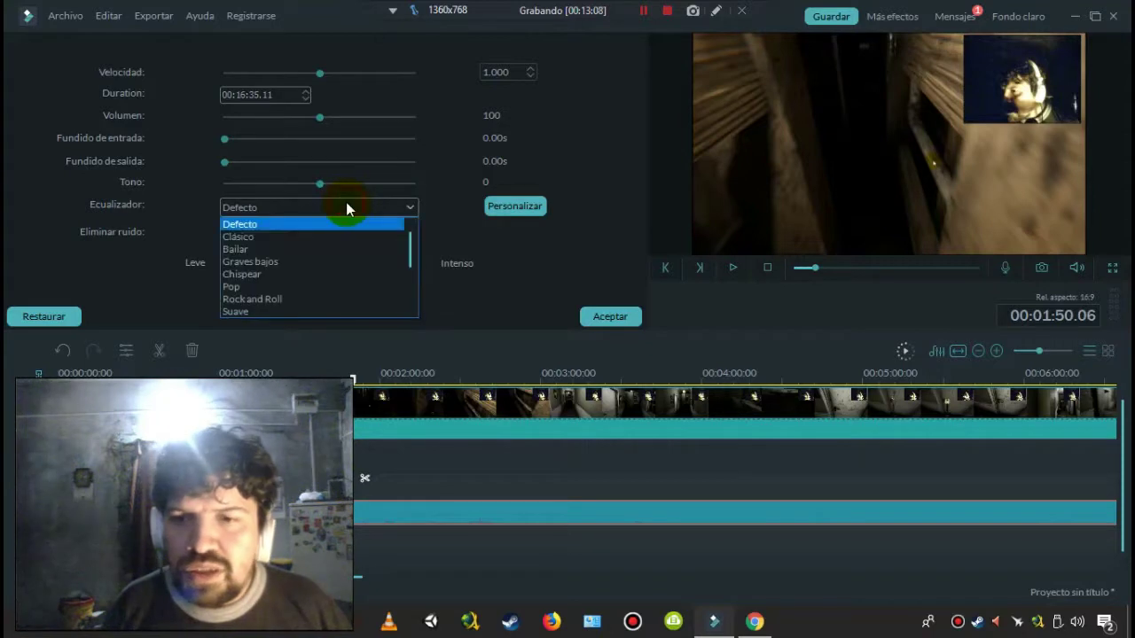
mouse_move(410, 228)
left_mouse_down()
mouse_move(406, 306)
mouse_move(406, 227)
left_mouse_up()
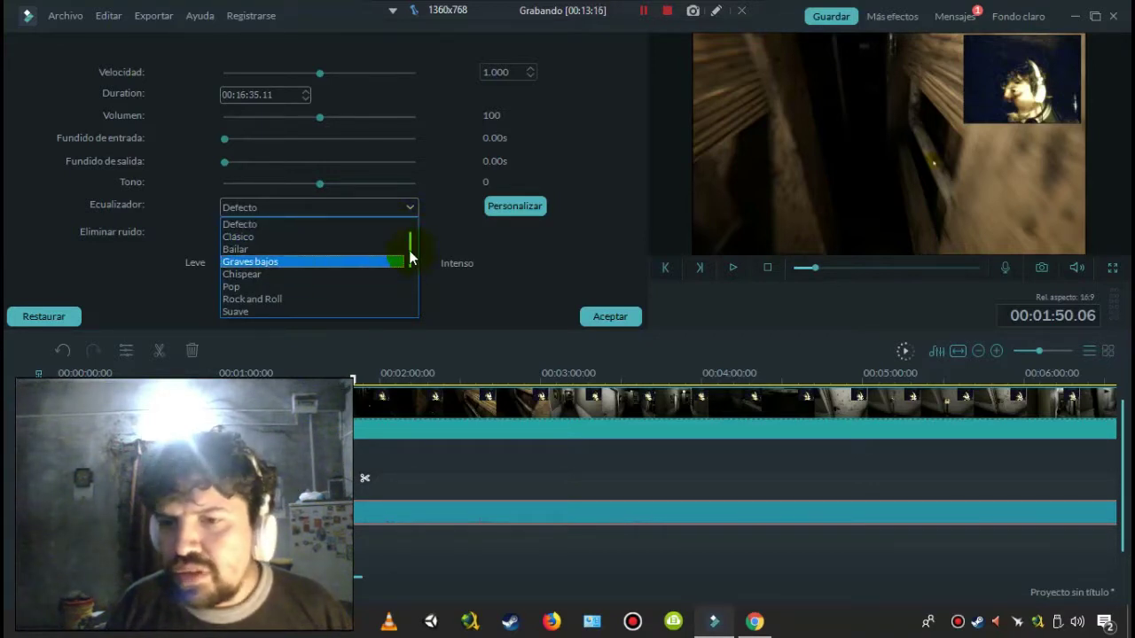
scroll(410, 257, "down", 2)
scroll(408, 261, "up", 2)
mouse_move(408, 237)
left_mouse_down()
mouse_move(410, 286)
mouse_move(413, 232)
left_mouse_up()
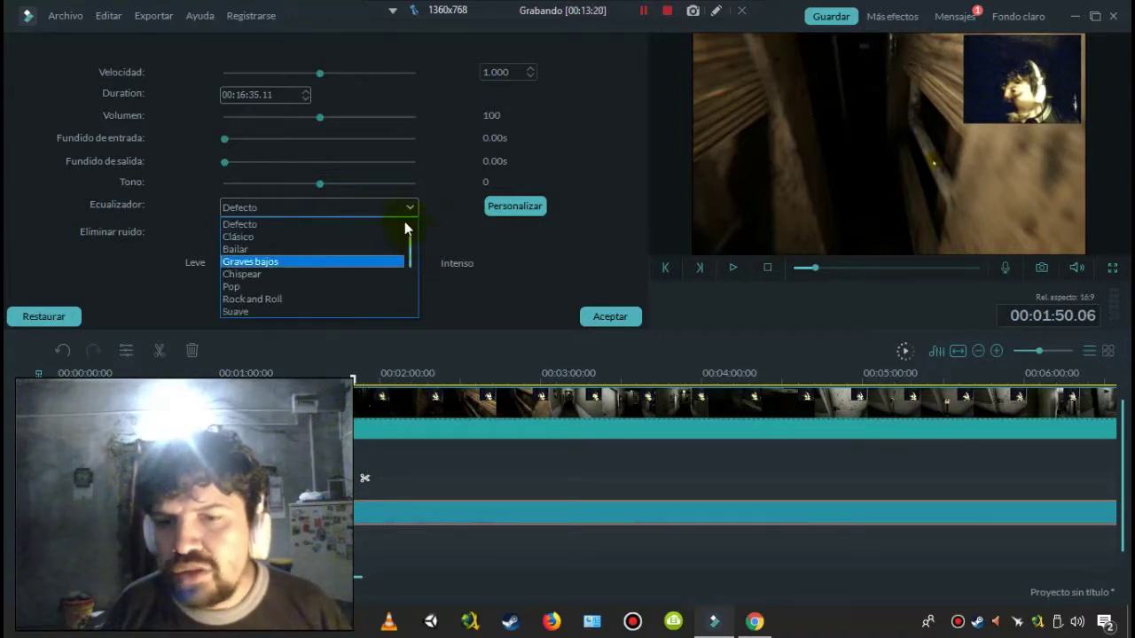
left_click(173, 211)
Step: Try background noise removal on the detached audio, switch it off again and accept the audio settings
left_click(225, 234)
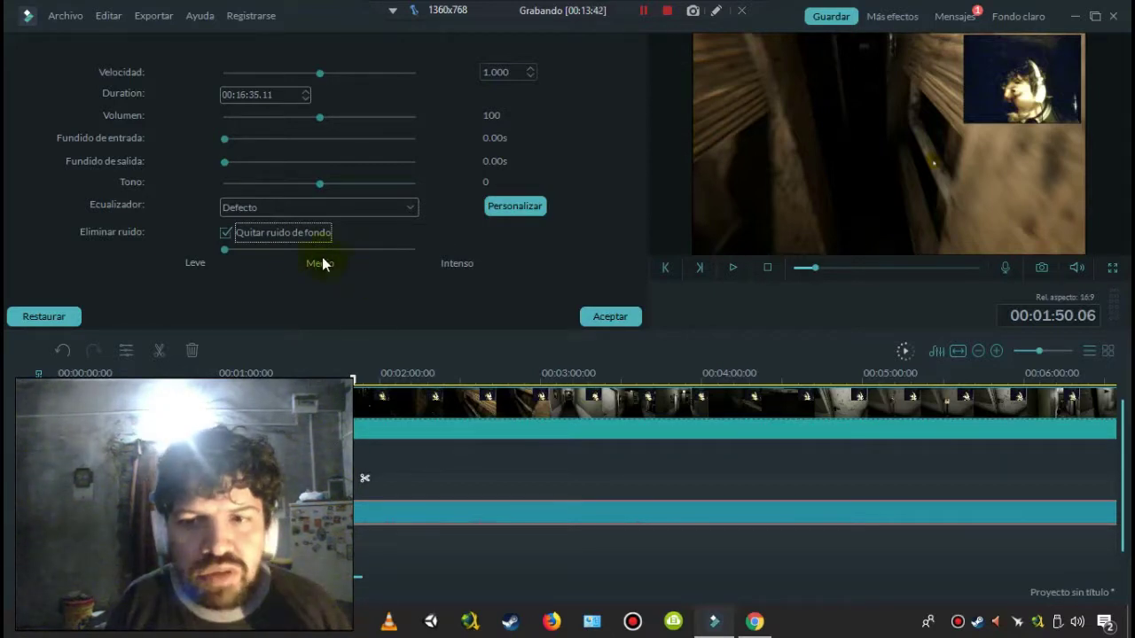
left_click(281, 237)
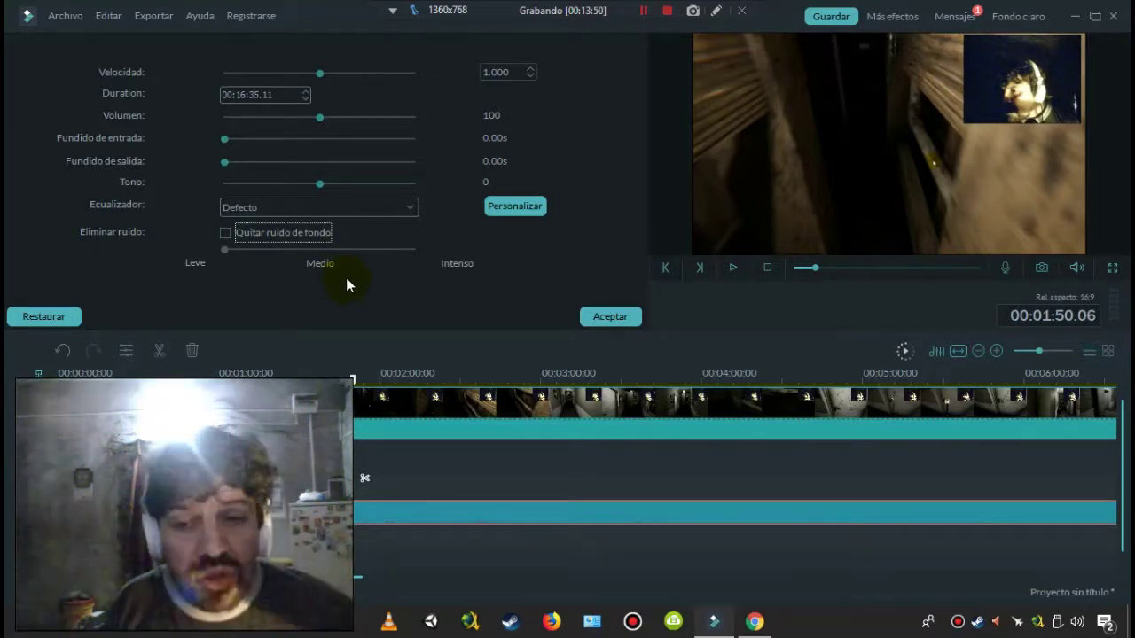
left_click(248, 235)
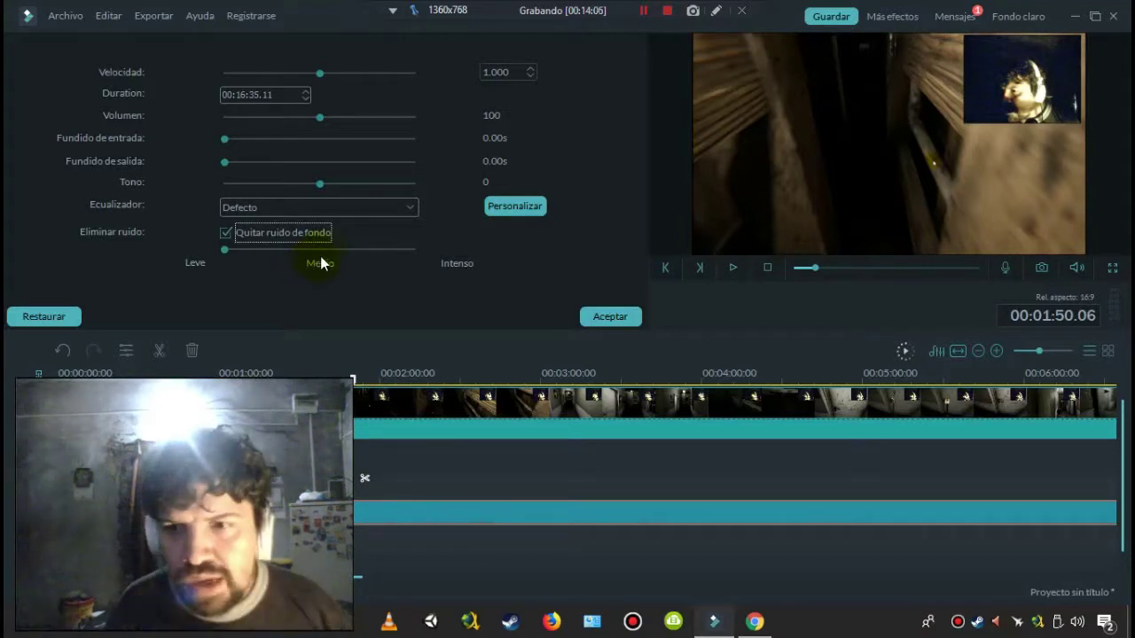
left_click(322, 236)
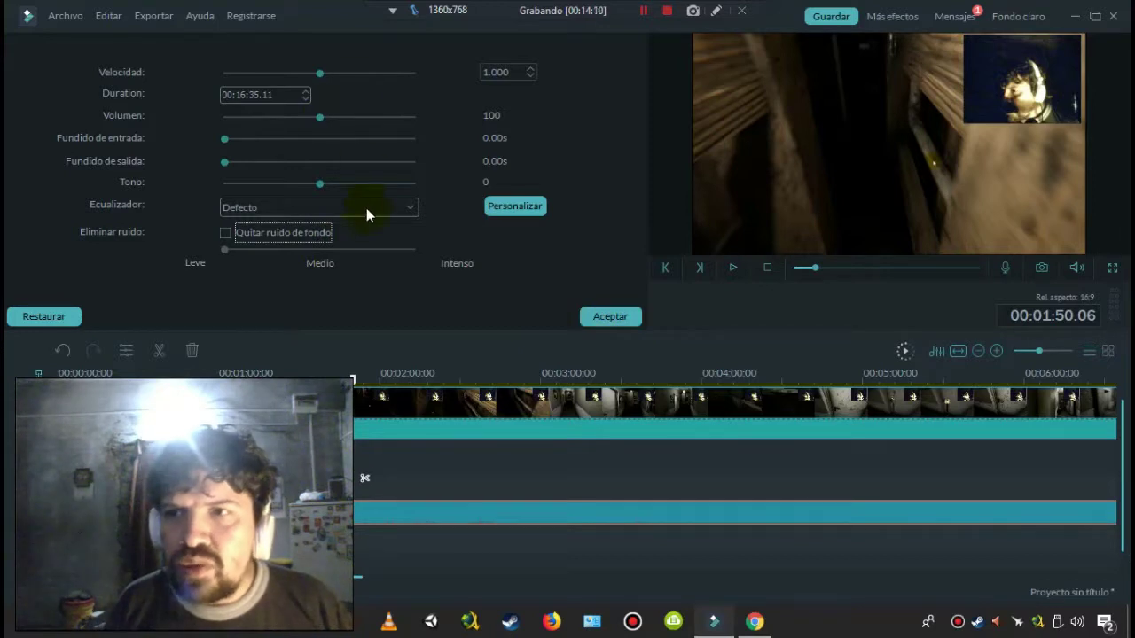
left_click(600, 311)
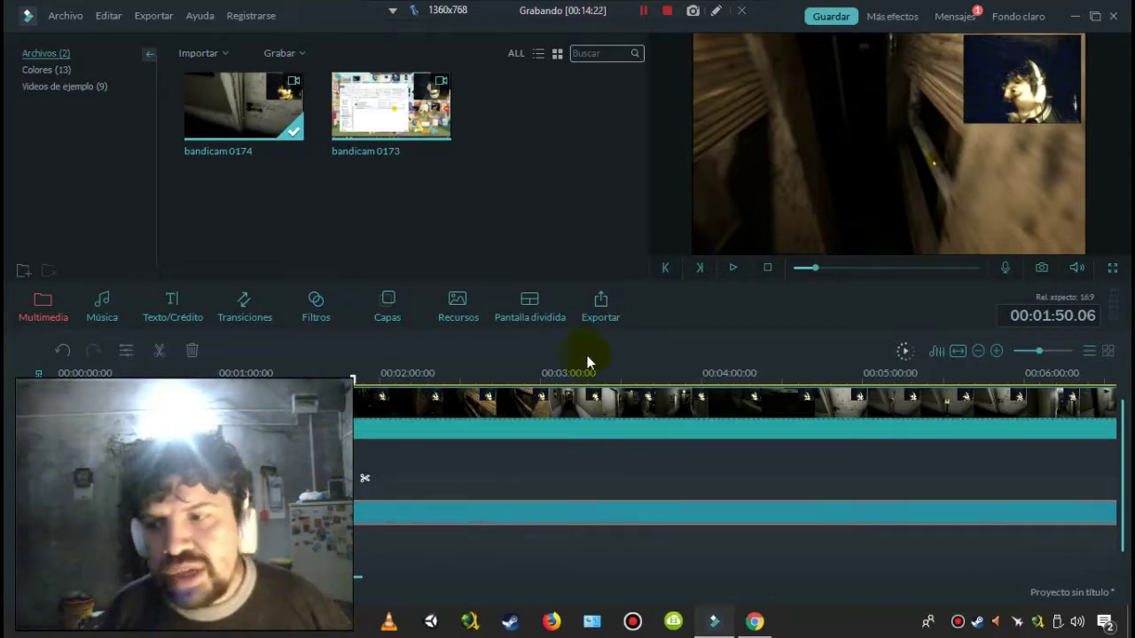
left_click(616, 422)
left_click_drag(610, 413, 629, 444)
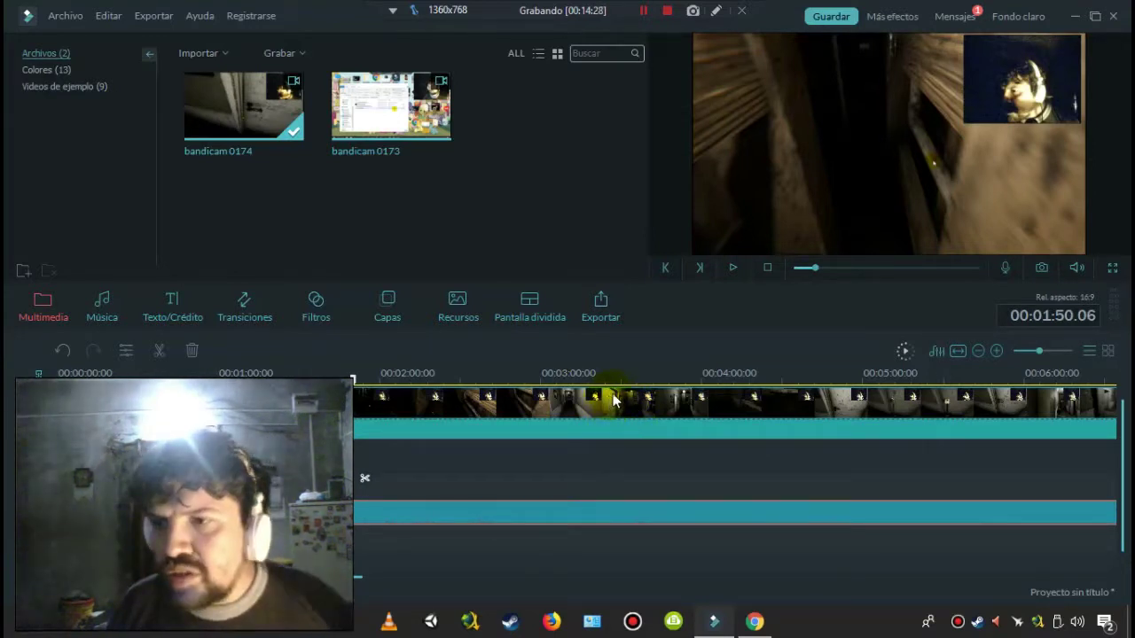
left_click(371, 425)
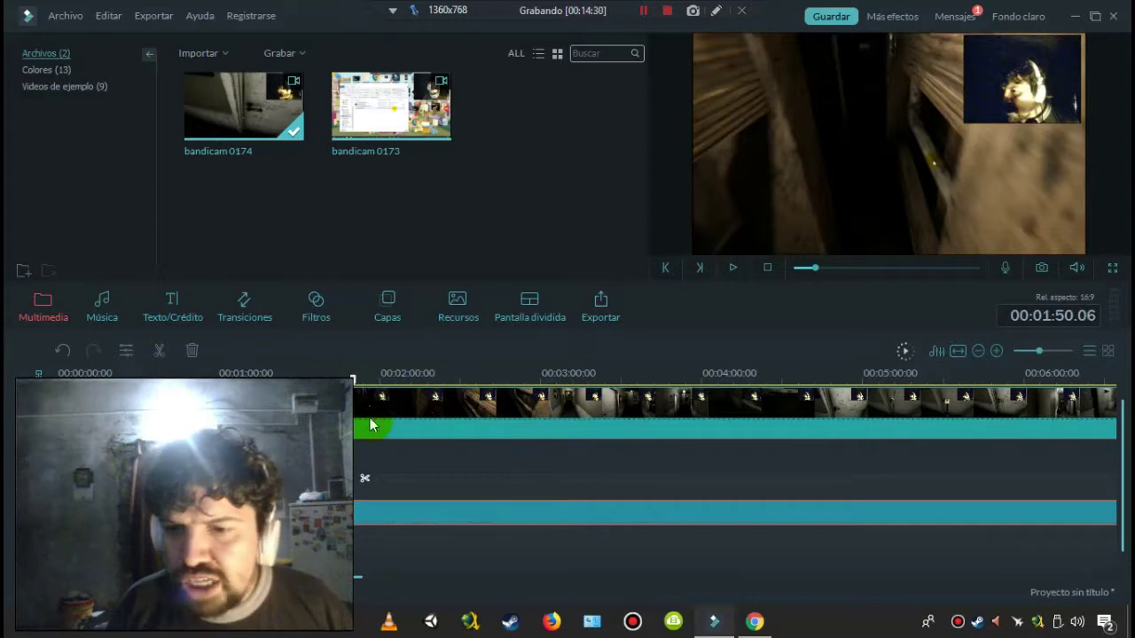
Step: Open the music library, view the Mi Música collection and browse the complete list of tracks
left_click(114, 316)
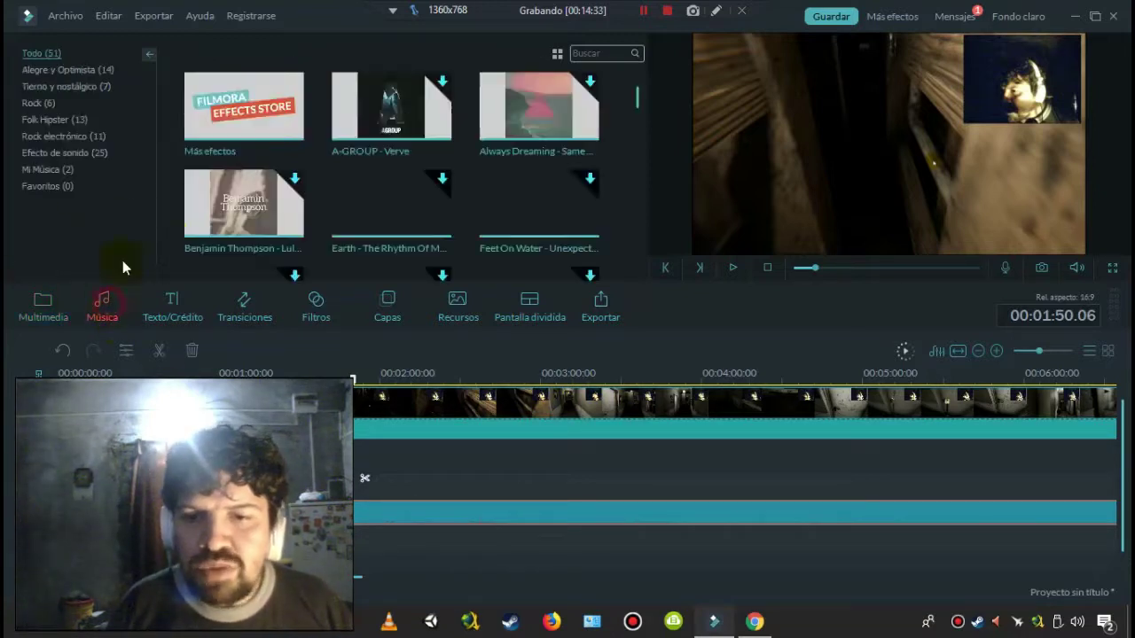
left_click(43, 169)
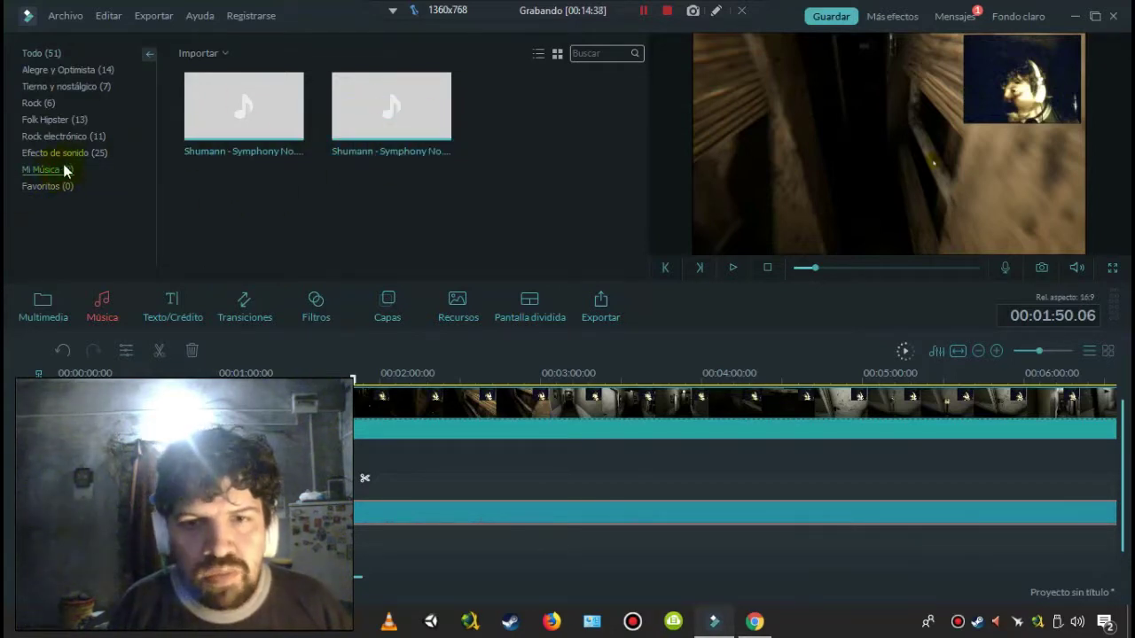
left_click(44, 54)
left_click(637, 92)
left_click_drag(641, 99, 649, 260)
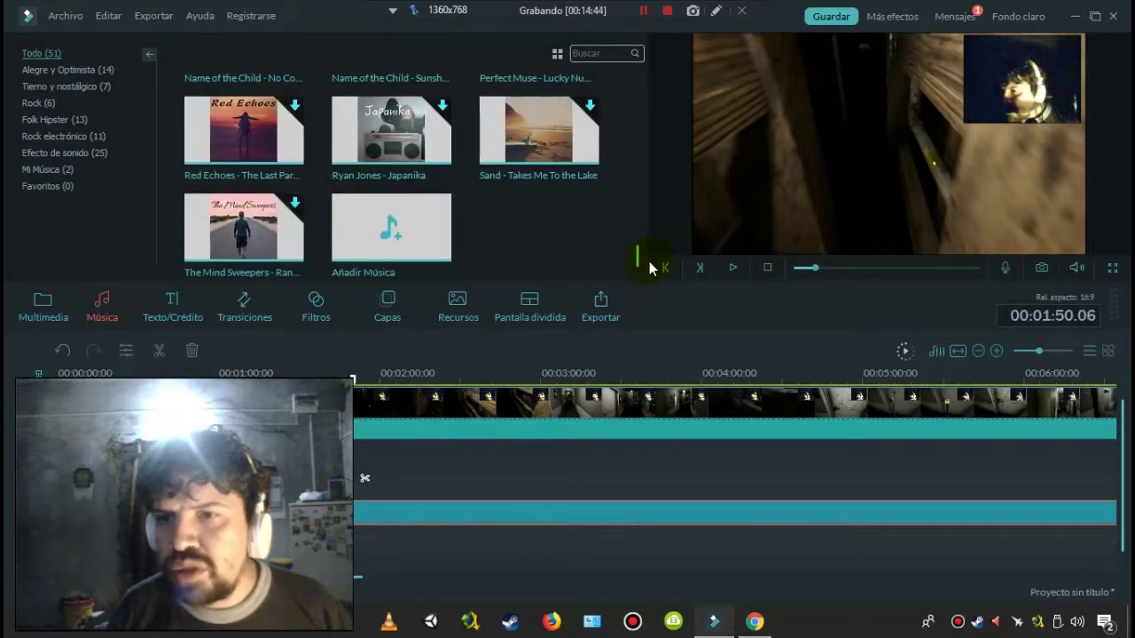
scroll(633, 124, "up", 3)
scroll(633, 124, "up", 5)
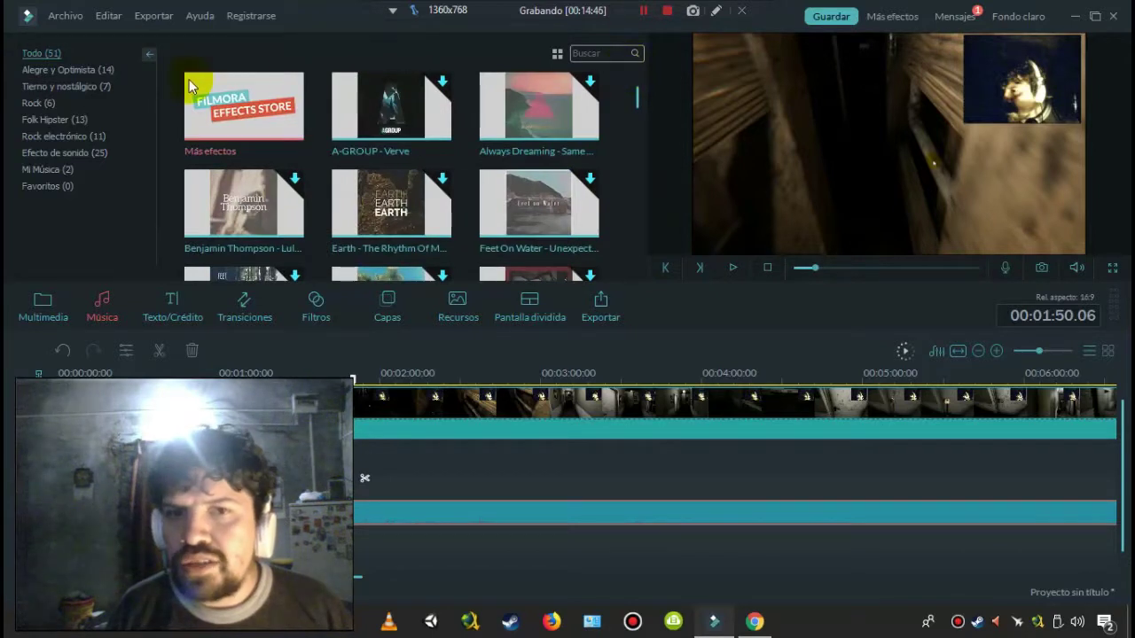
Step: Look through the music categories from Alegre y Optimista and Tierno y nostálgico to Rock electrónico and Efecto de sonido
left_click(105, 71)
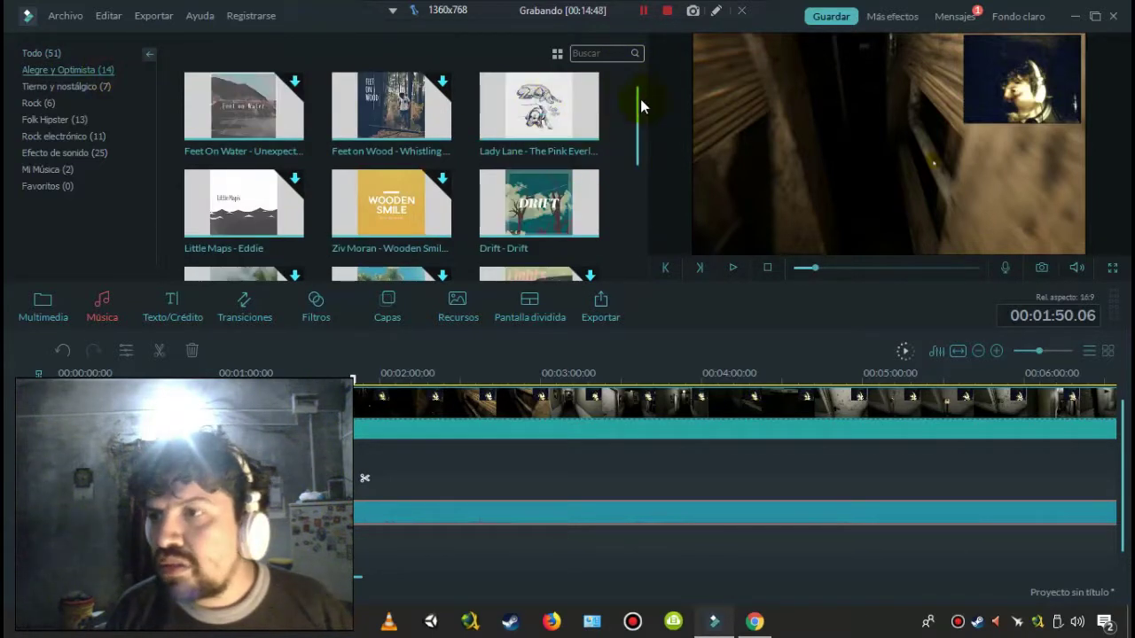
mouse_move(642, 103)
left_mouse_down()
mouse_move(645, 223)
mouse_move(641, 98)
left_mouse_up()
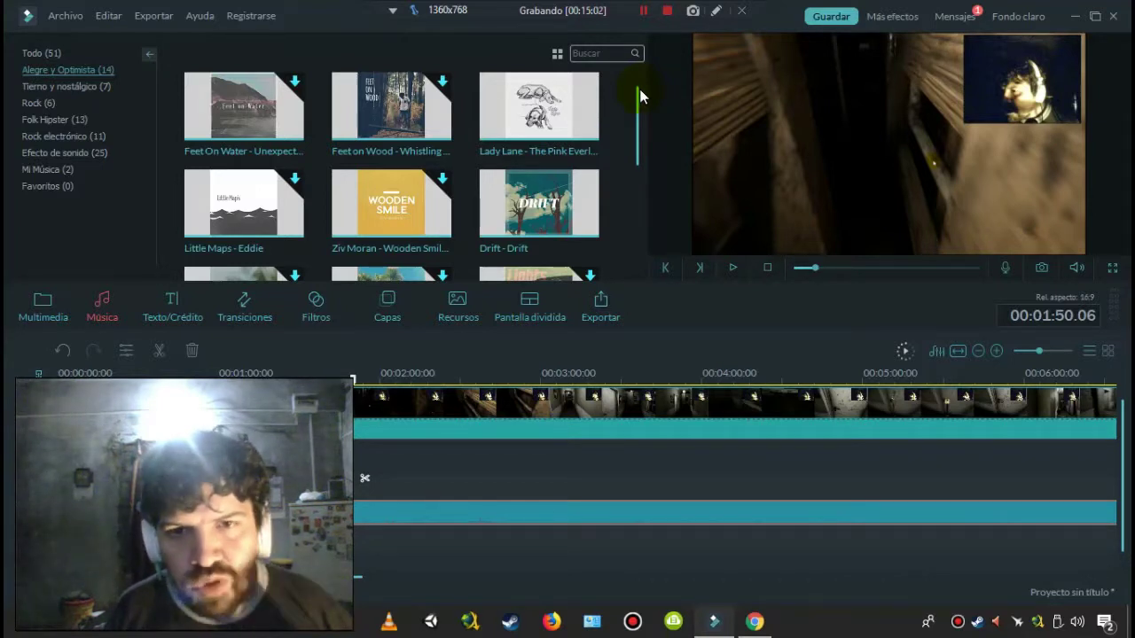
left_click(104, 85)
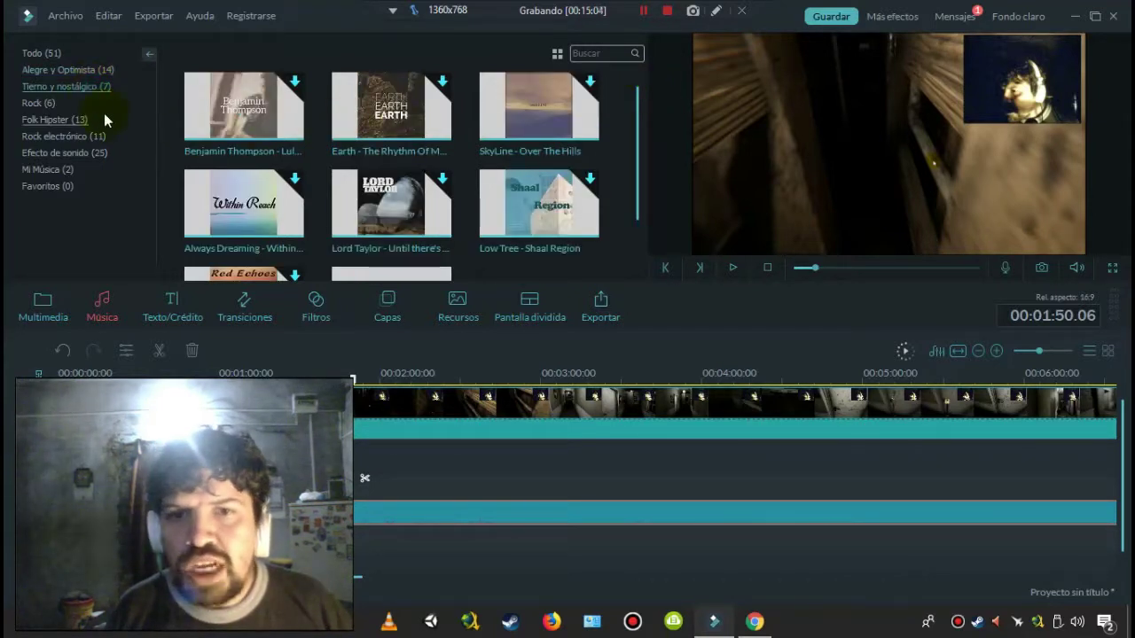
left_click(49, 104)
left_click(78, 119)
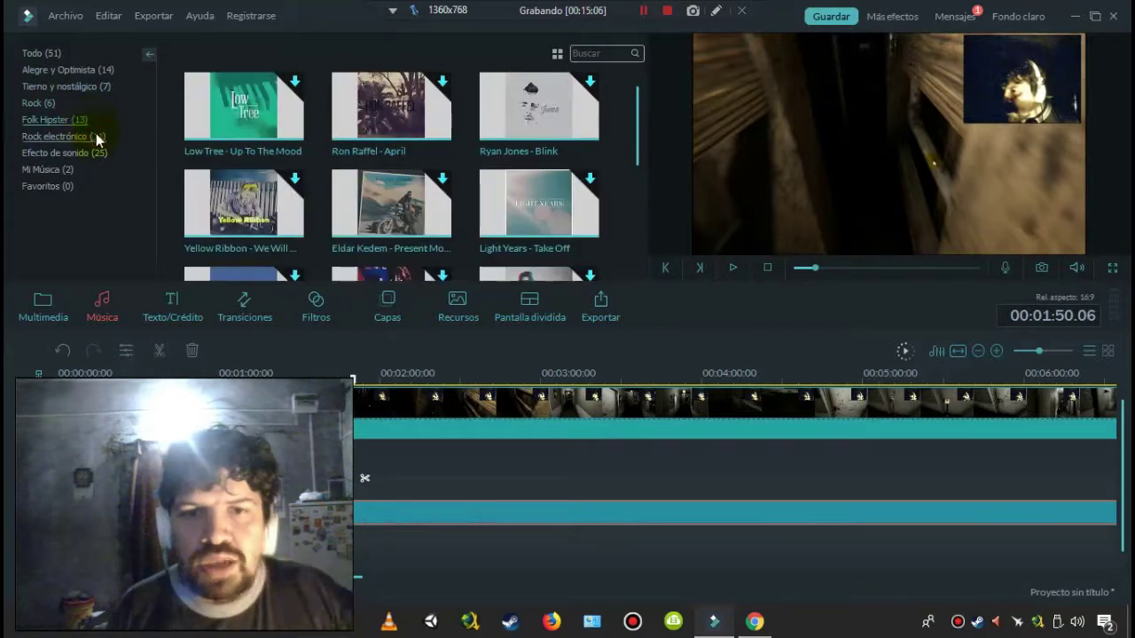
left_click(97, 139)
left_click(93, 154)
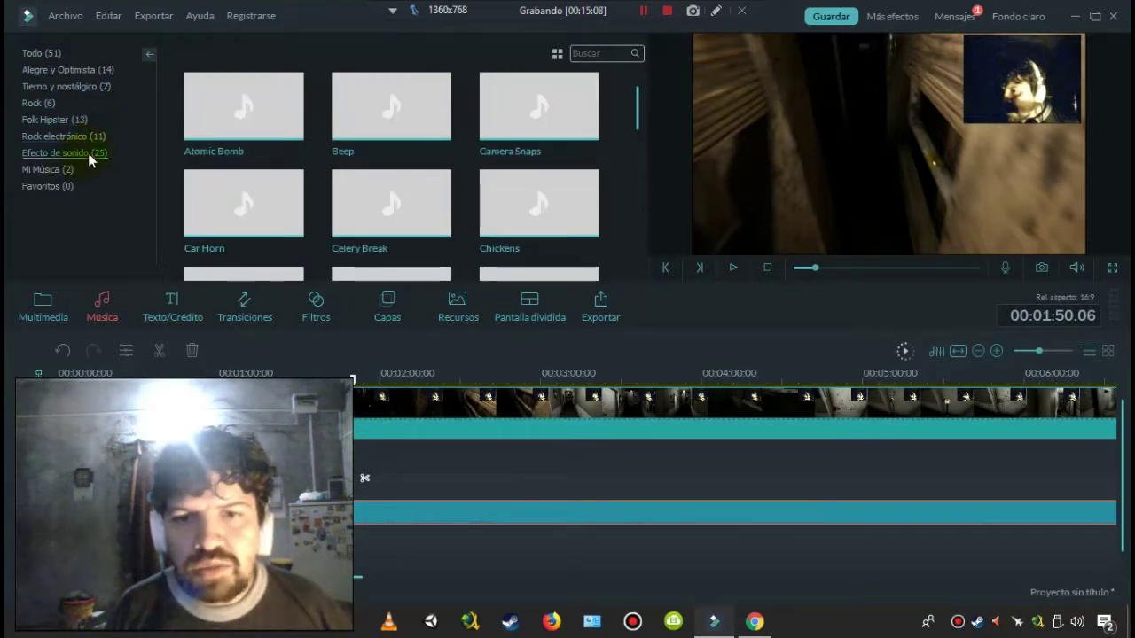
Step: Preview the Atomic Bomb and Motorcycle sound effects and browse the rest of the sound effects list
left_click(432, 115)
left_click(285, 123)
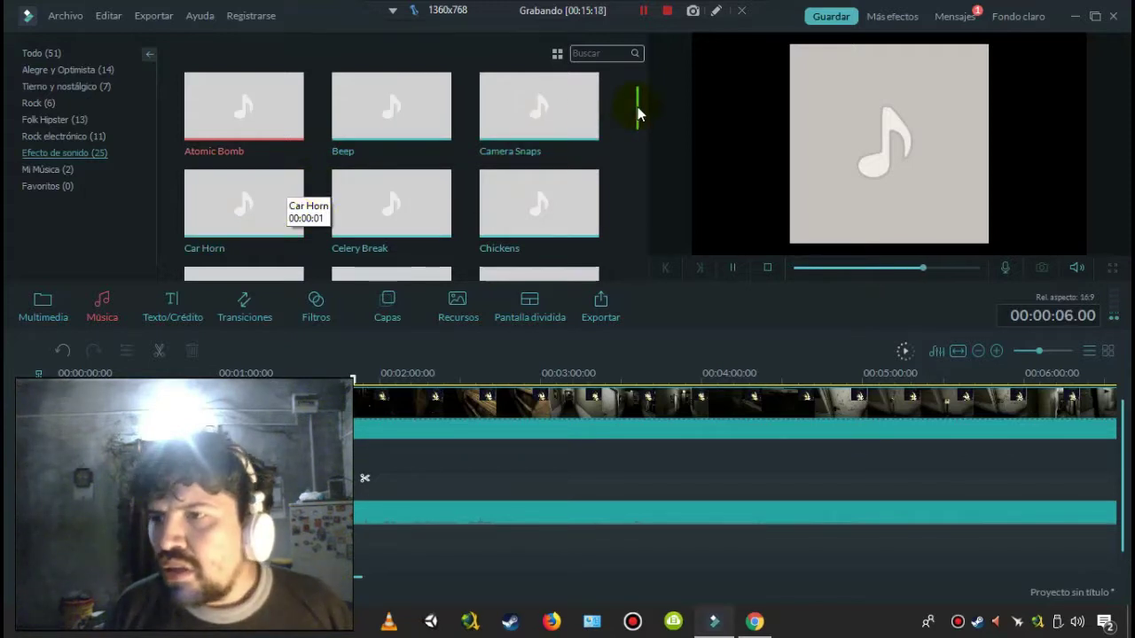
left_click_drag(638, 106, 652, 187)
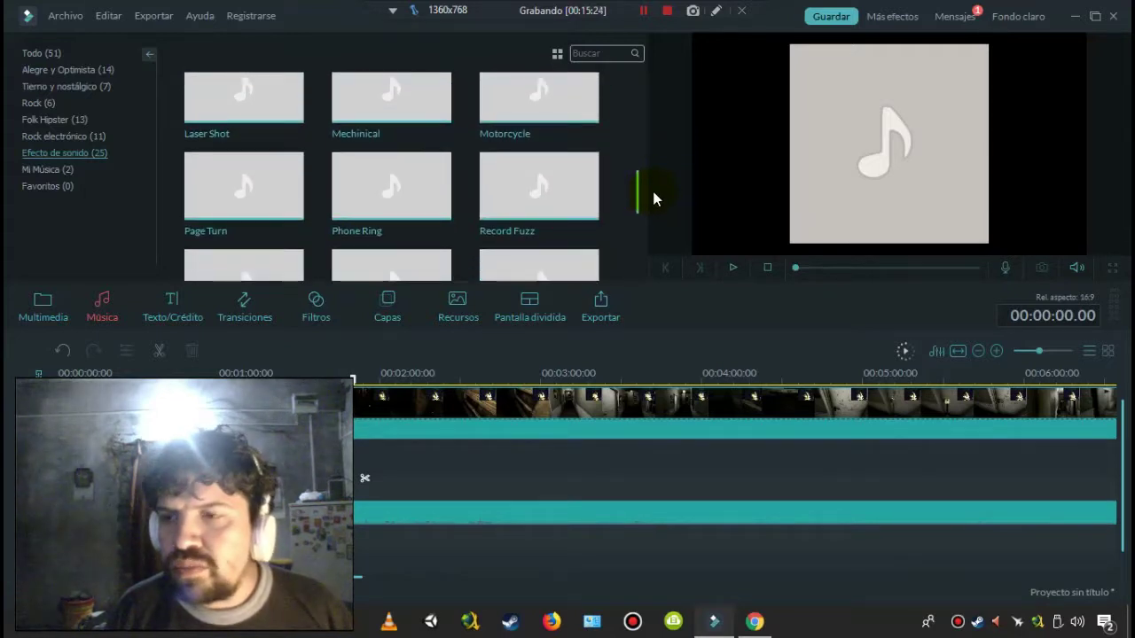
left_click(542, 137)
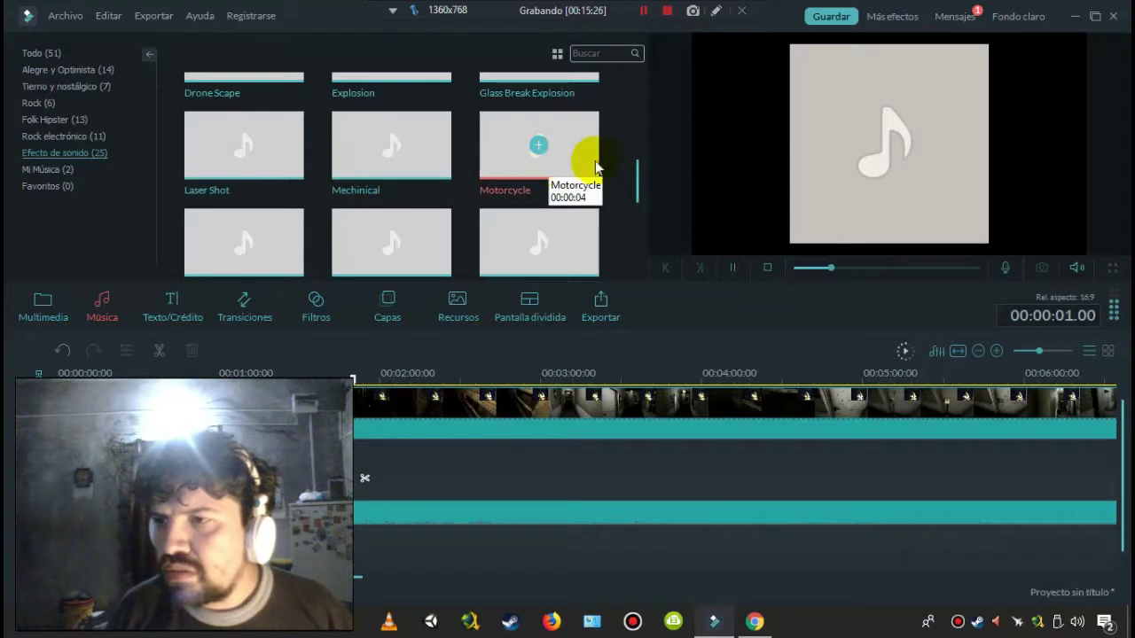
left_click_drag(638, 164, 640, 182)
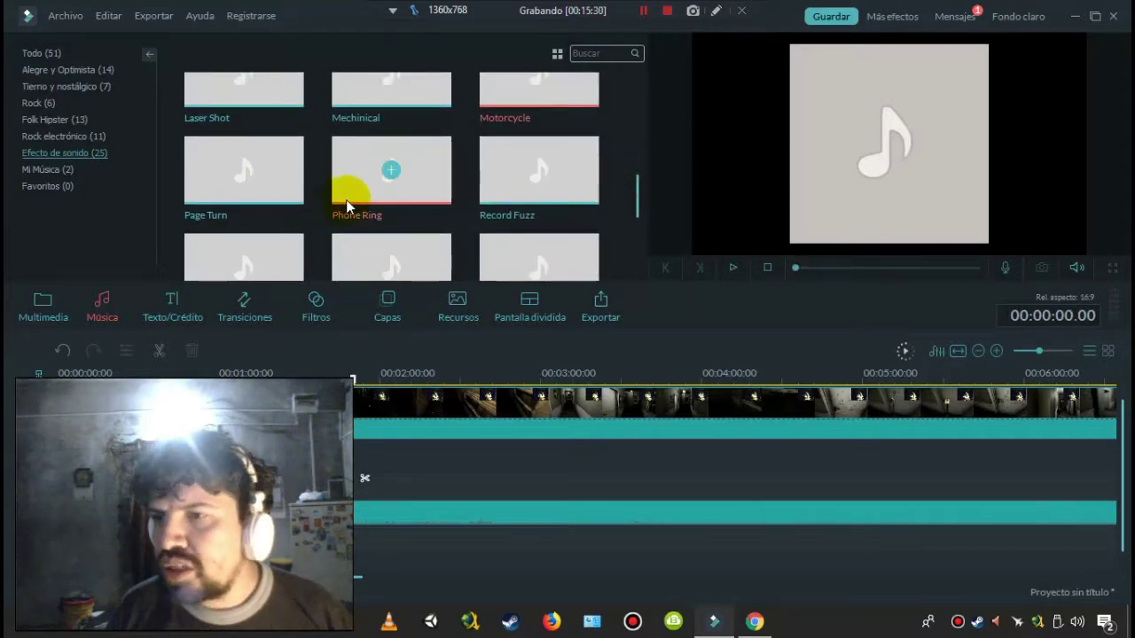
left_click_drag(638, 198, 637, 264)
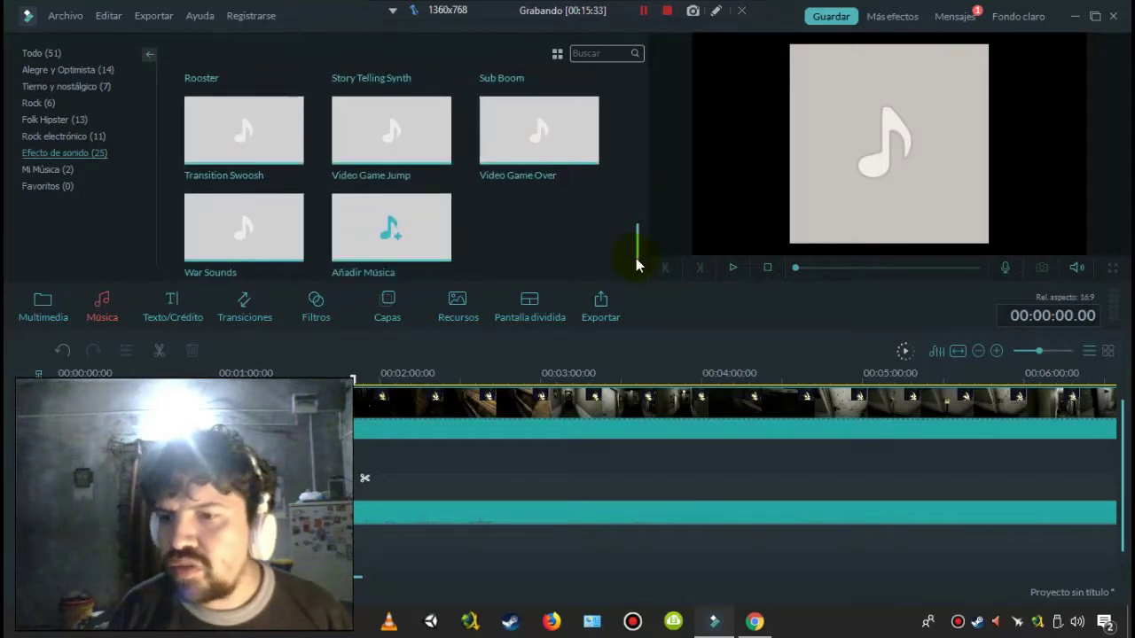
Step: Examine the Mi Música collection, its import options and the Favoritos category
left_click(389, 241)
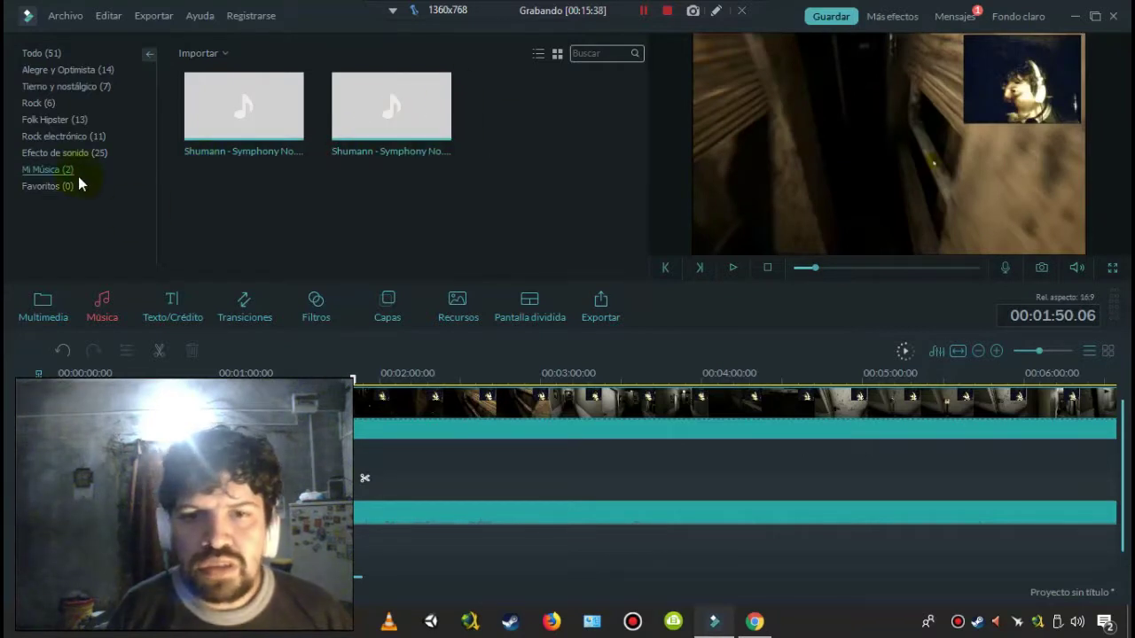
left_click(194, 54)
left_click(233, 227)
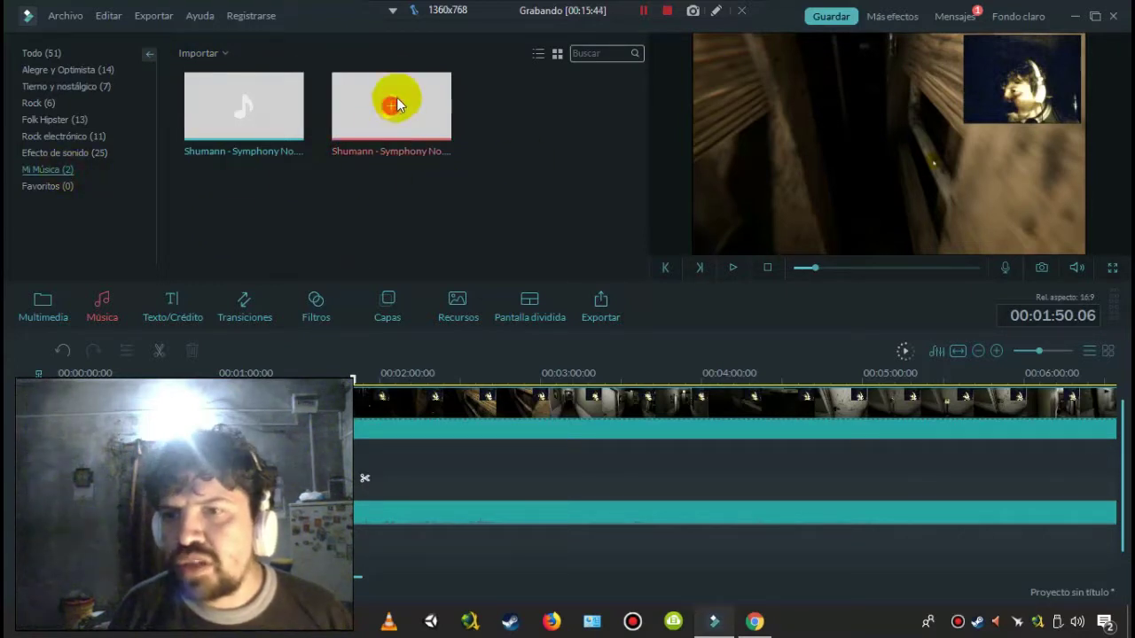
left_click(266, 183)
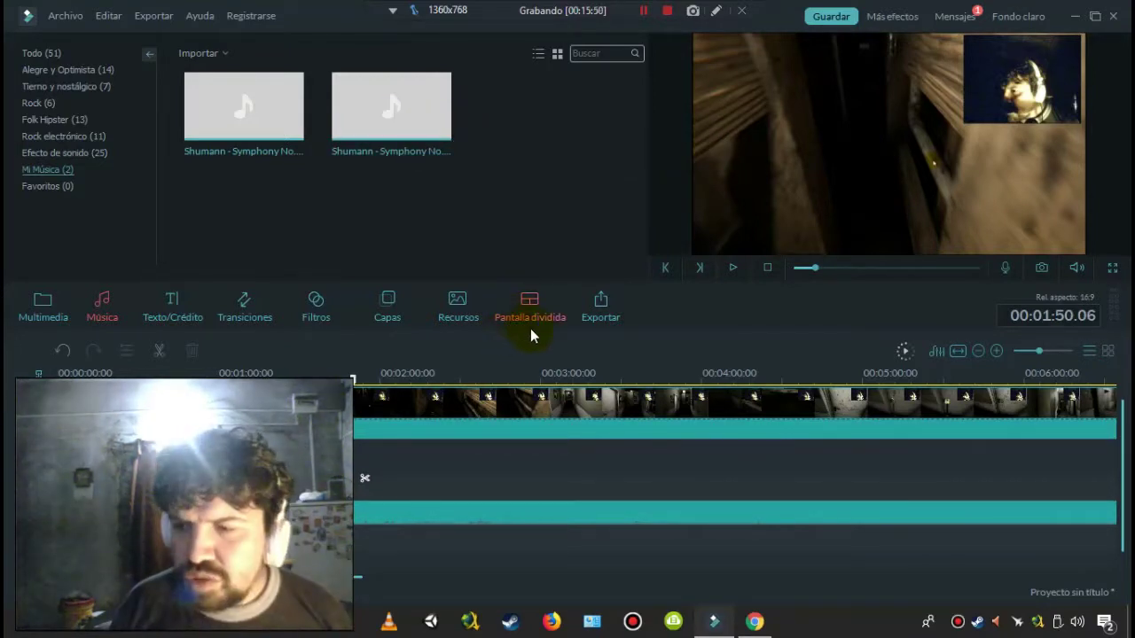
left_click(64, 186)
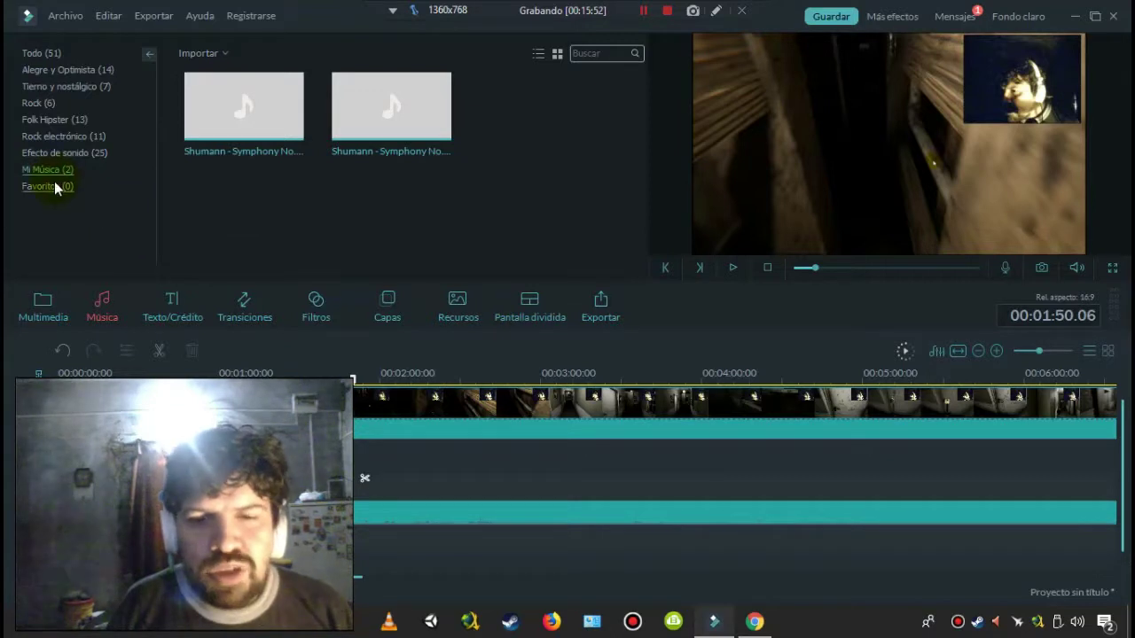
left_click(64, 170)
Step: Preview the Atomic Bomb sound effect and set the sound effects thumbnails to Imagen pequeña
left_click(65, 154)
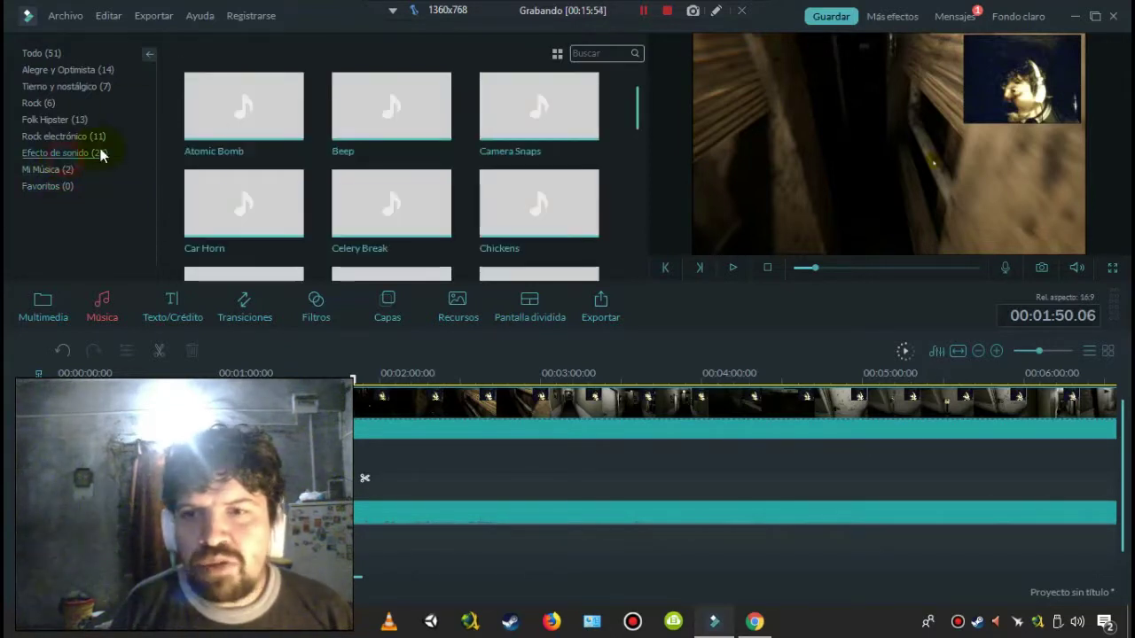
left_click(278, 99)
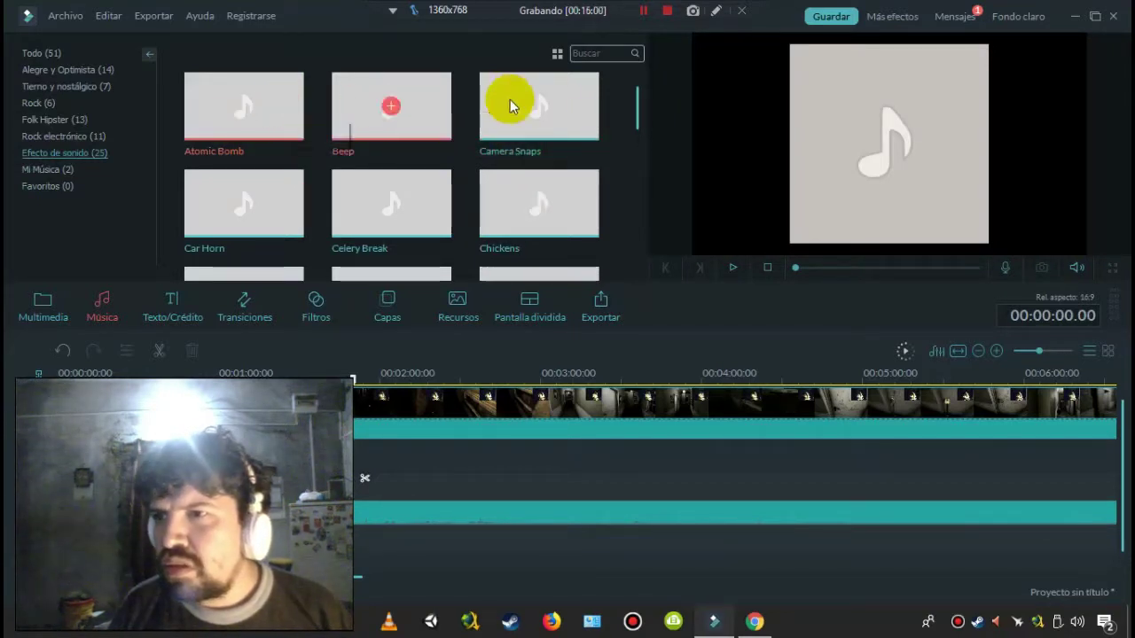
left_click(556, 53)
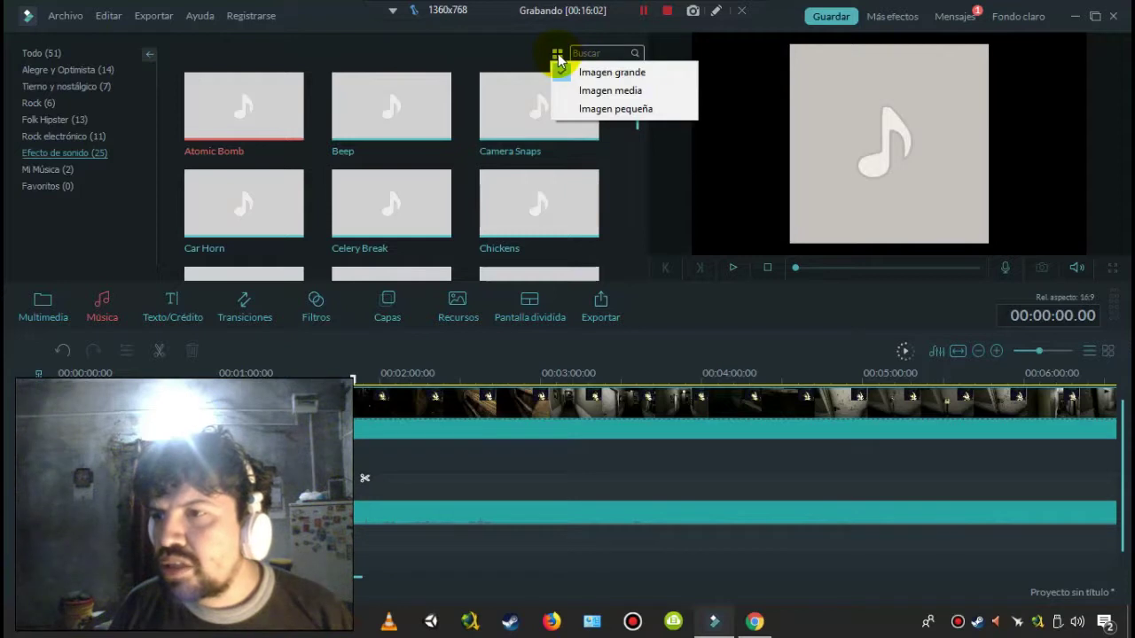
left_click(570, 107)
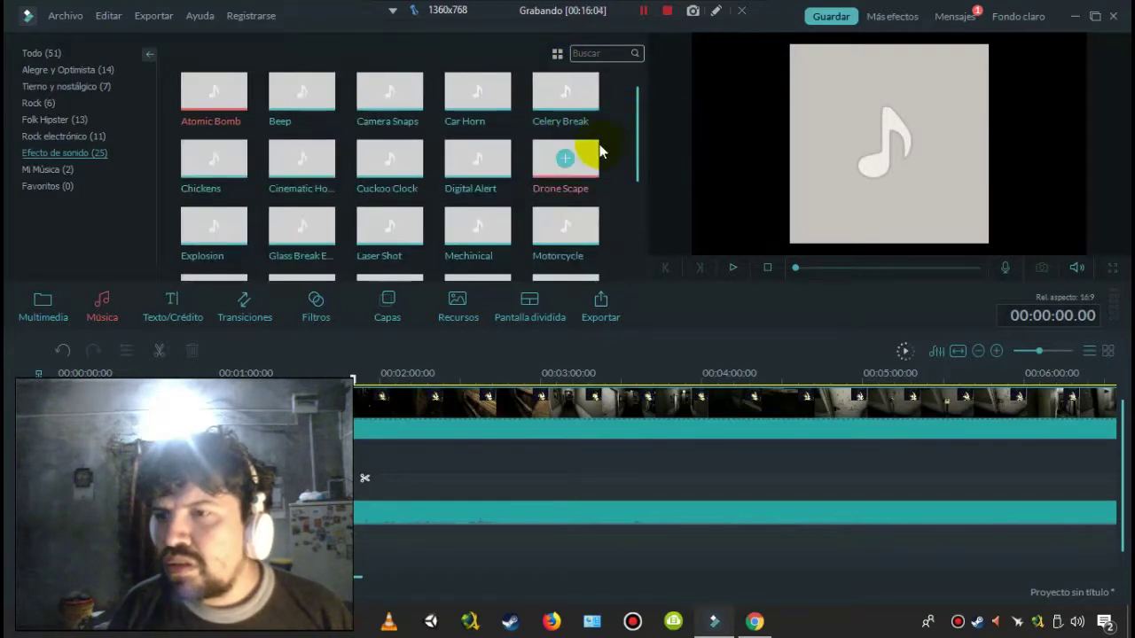
left_click_drag(637, 108, 637, 75)
left_click(556, 54)
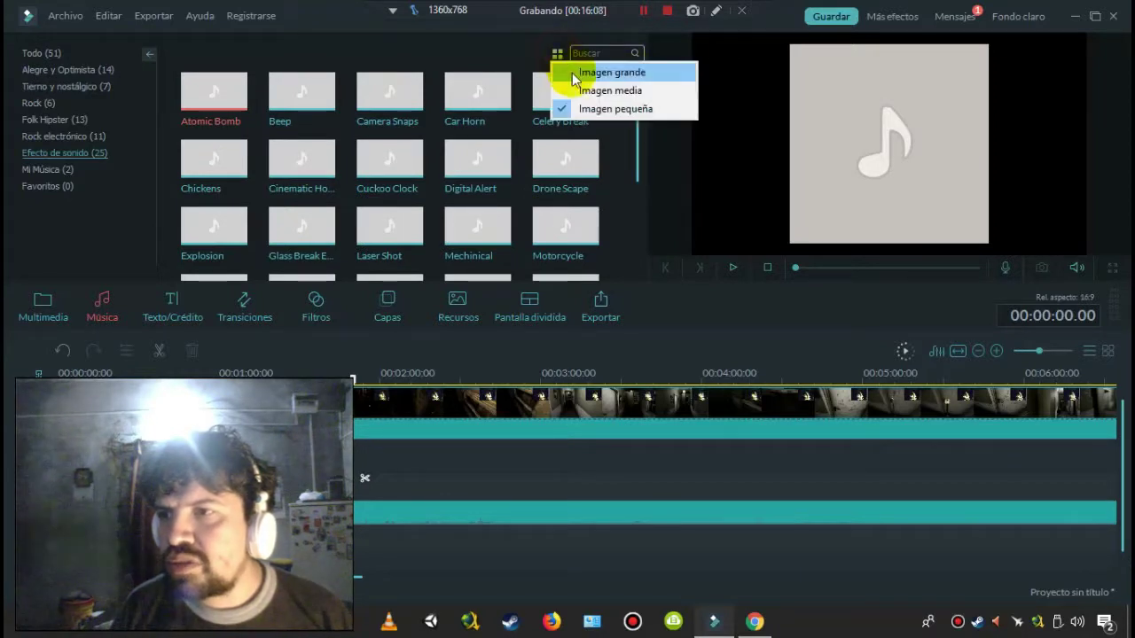
left_click(510, 55)
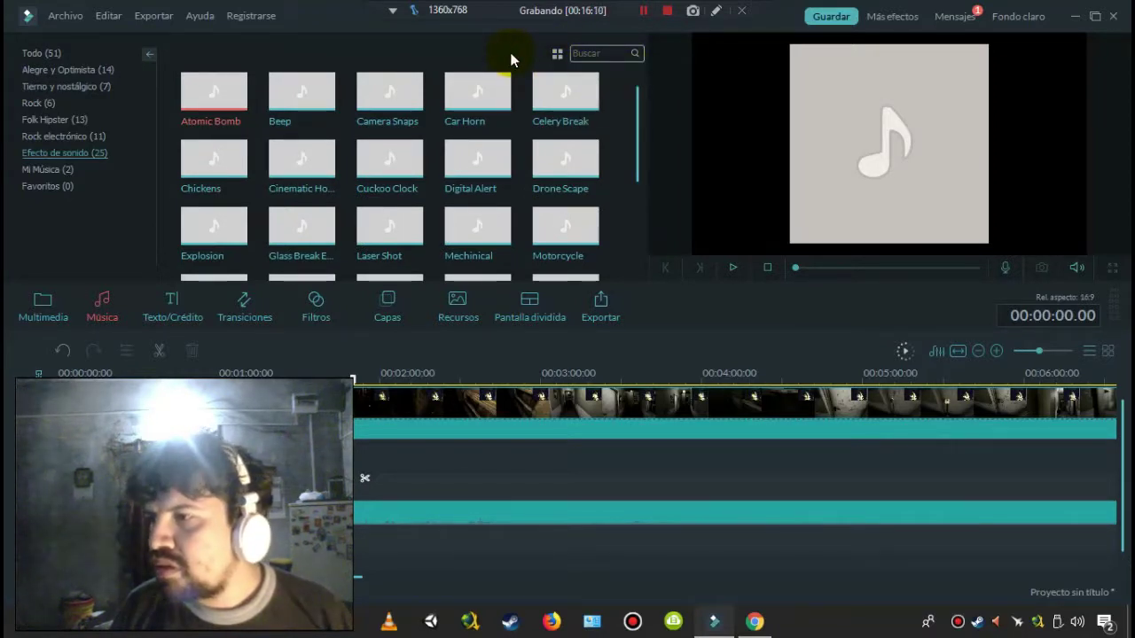
Step: Add the Atomic Bomb sound effect to the favourites and show the Favoritos category
left_click(200, 85)
right_click(201, 82)
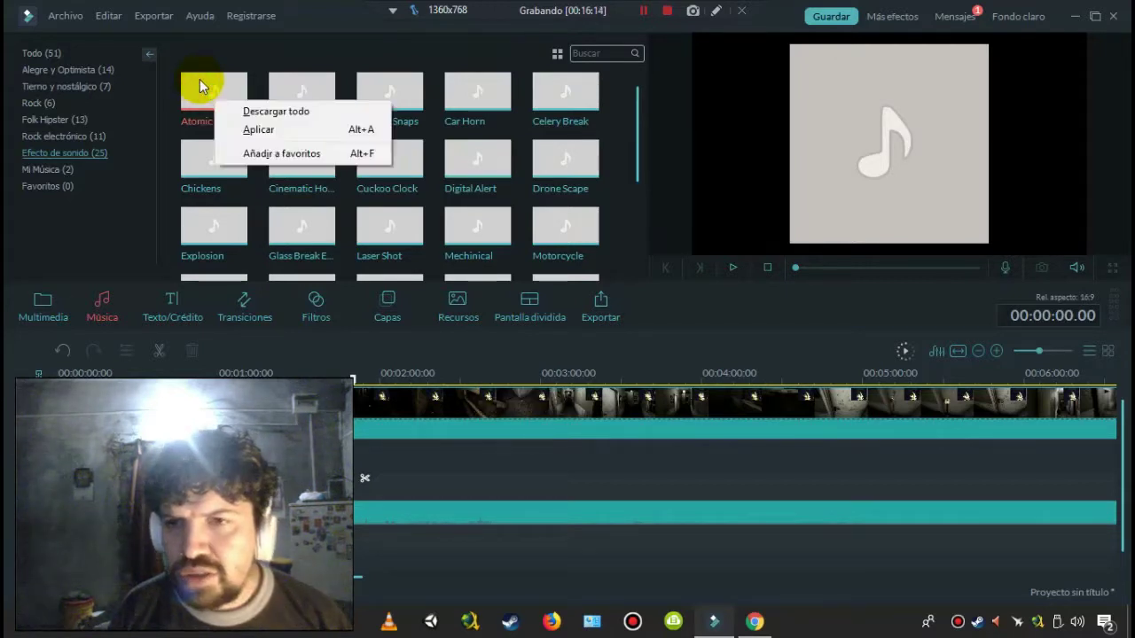
left_click(257, 154)
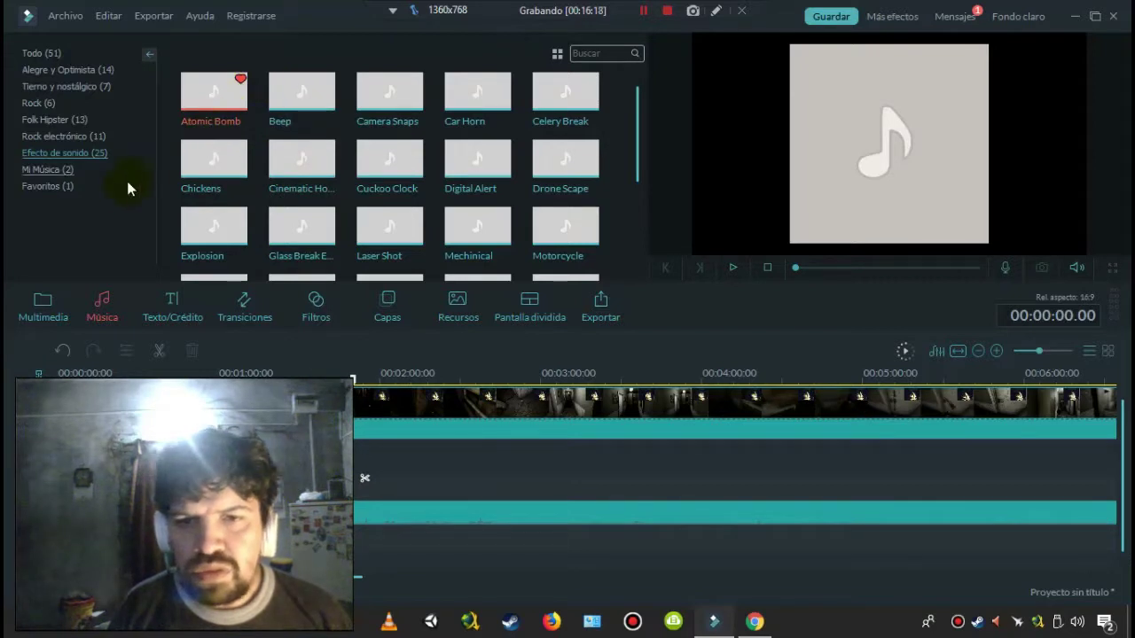
left_click(69, 186)
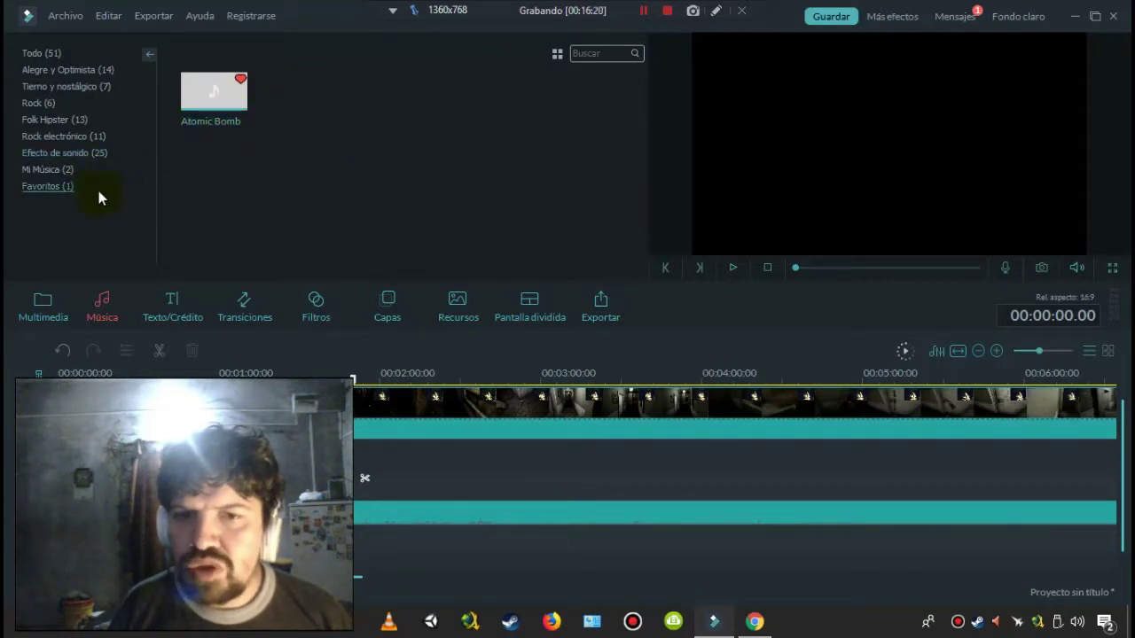
Step: Add the Record Fuzz sound effect to the favourites and check the Favoritos category
left_click(71, 152)
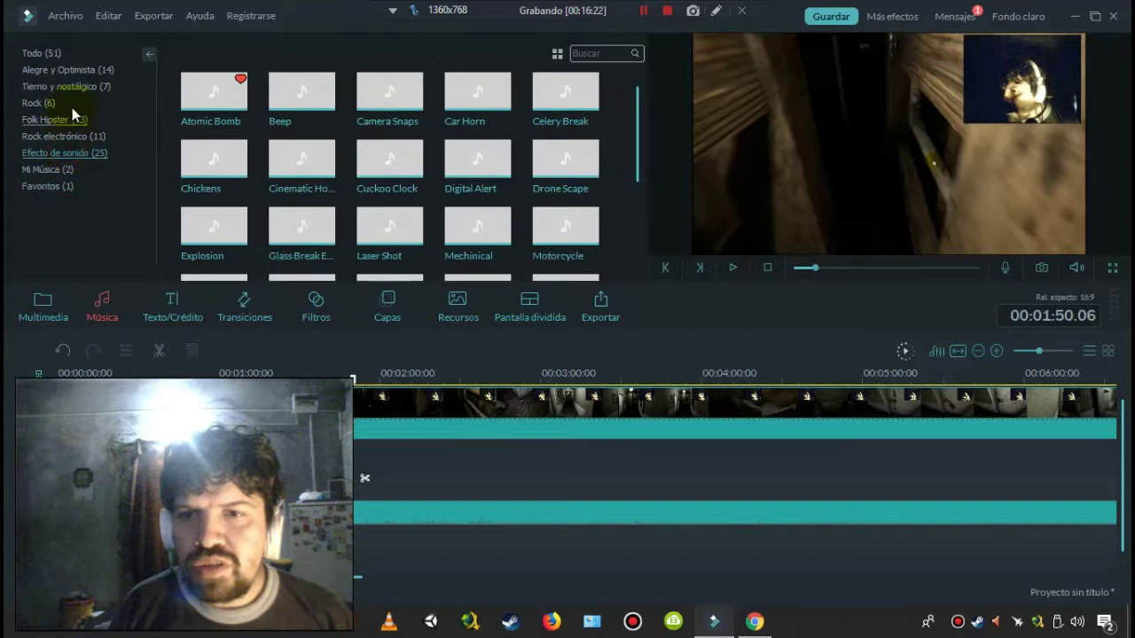
left_click_drag(638, 98, 631, 145)
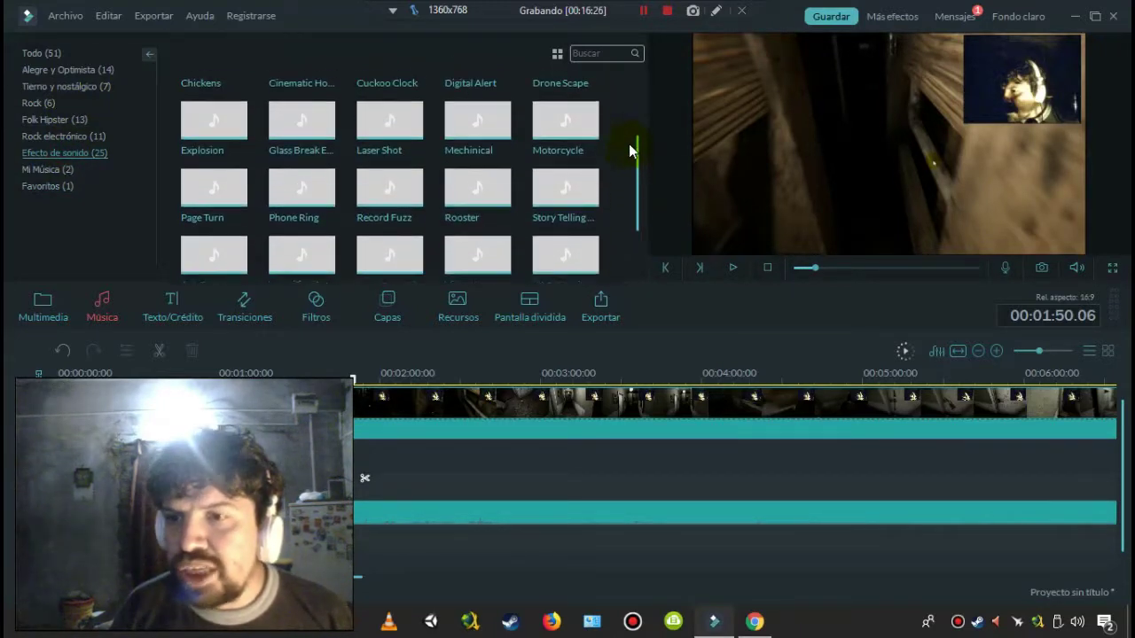
left_click(403, 208)
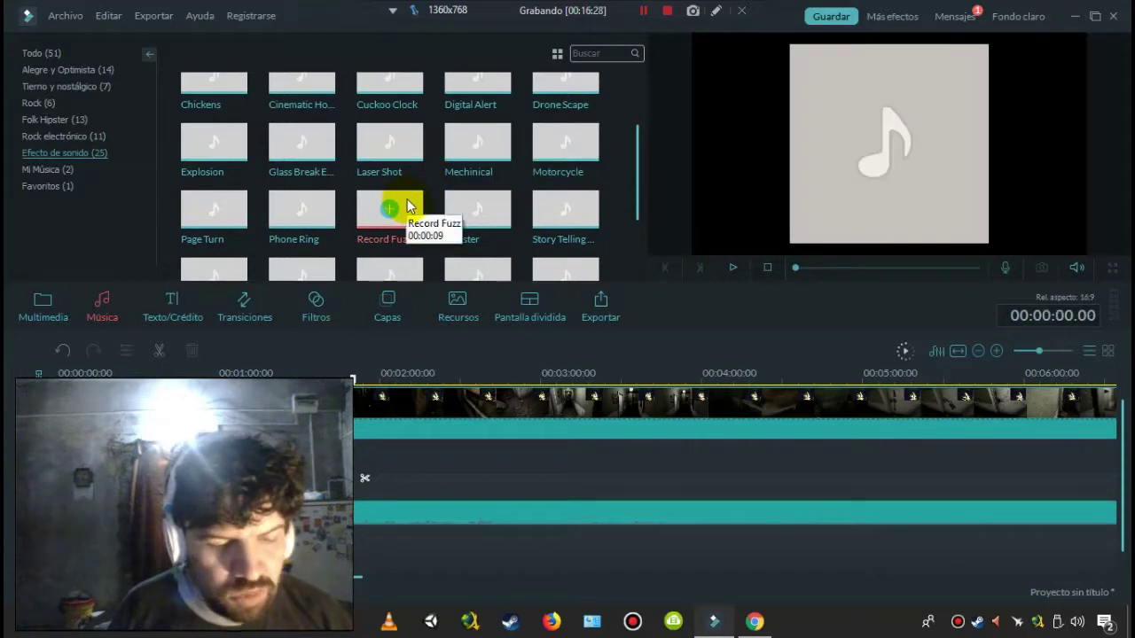
right_click(410, 213)
left_click(440, 272)
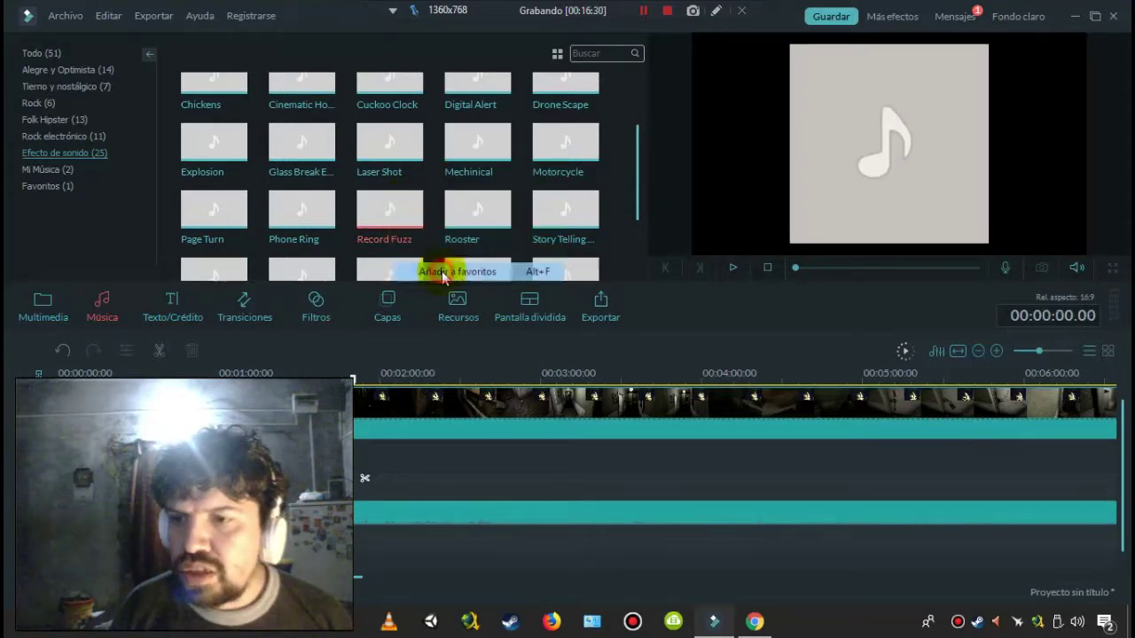
left_click(64, 186)
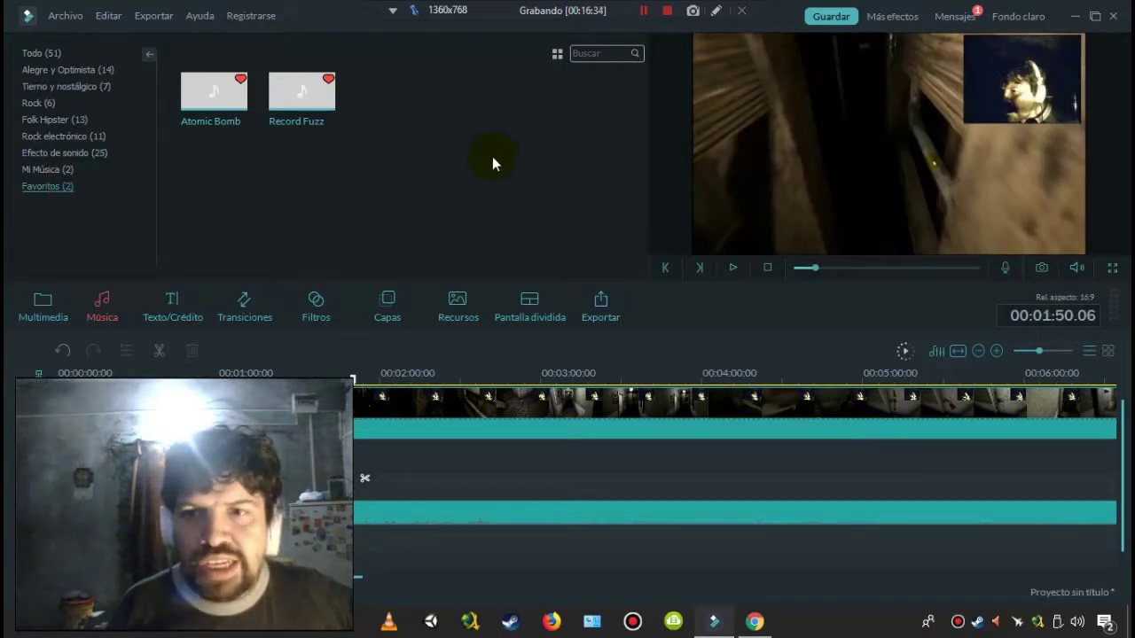
mouse_move(234, 98)
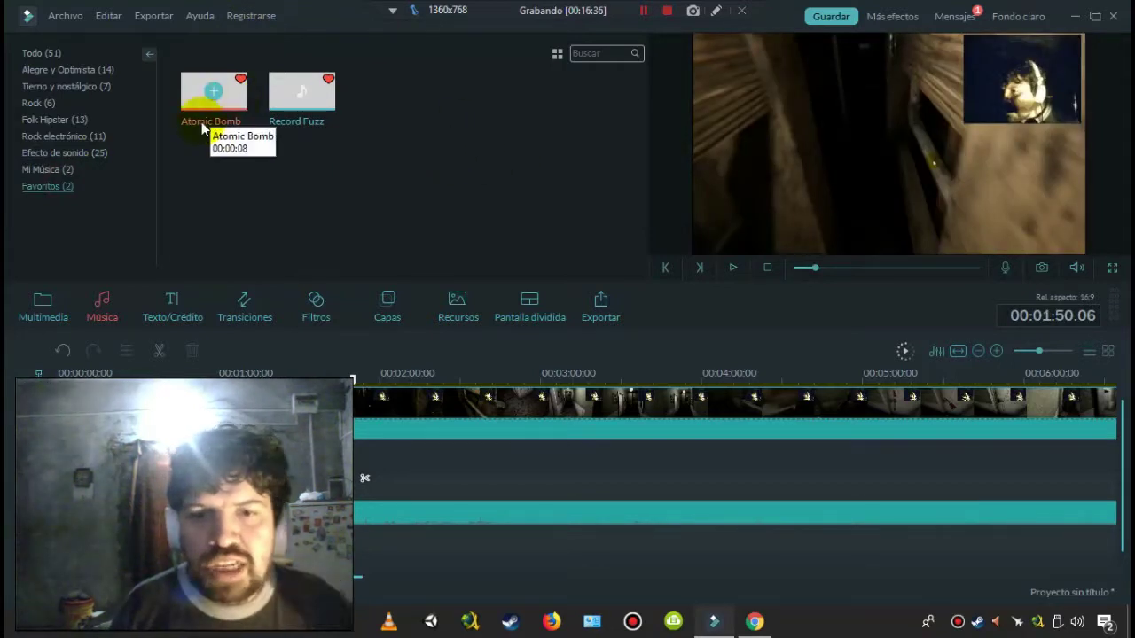
Step: Look through the Texto/Crédito library and preview the My Preset 1 title in the Personalización category
left_click(172, 302)
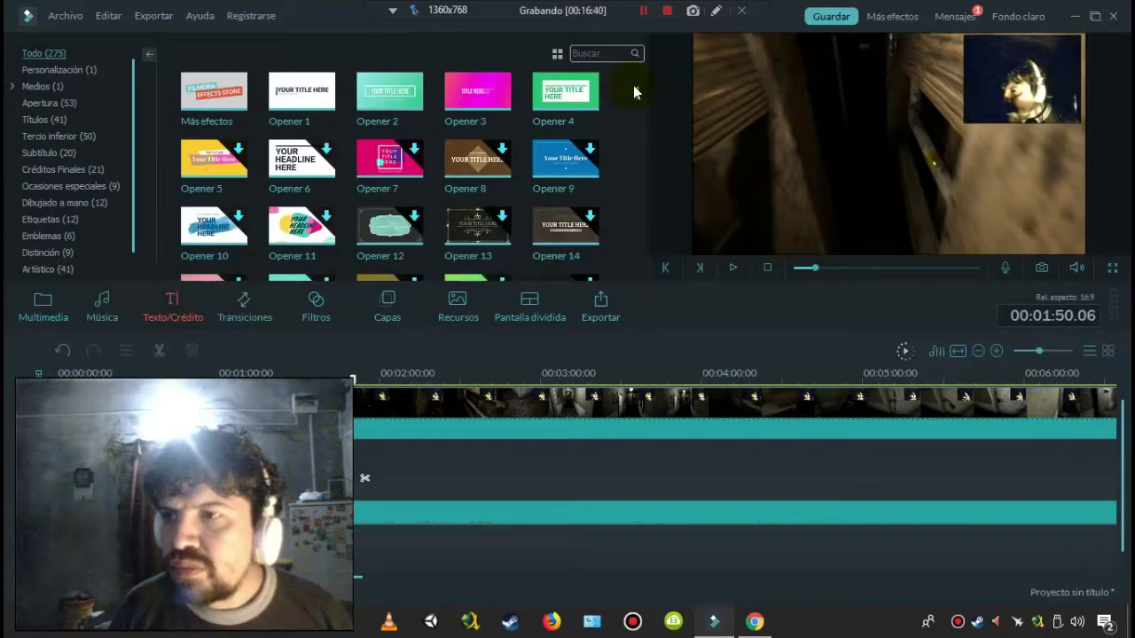
mouse_move(639, 94)
left_mouse_down()
mouse_move(635, 121)
mouse_move(638, 76)
left_mouse_up()
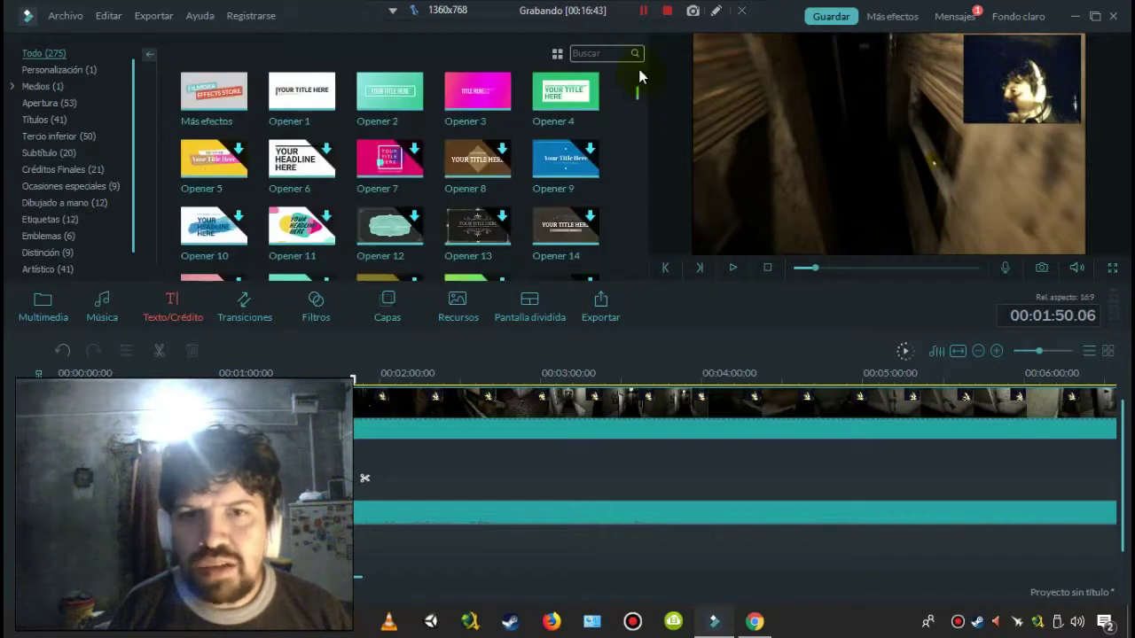
left_click(88, 71)
left_click(235, 98)
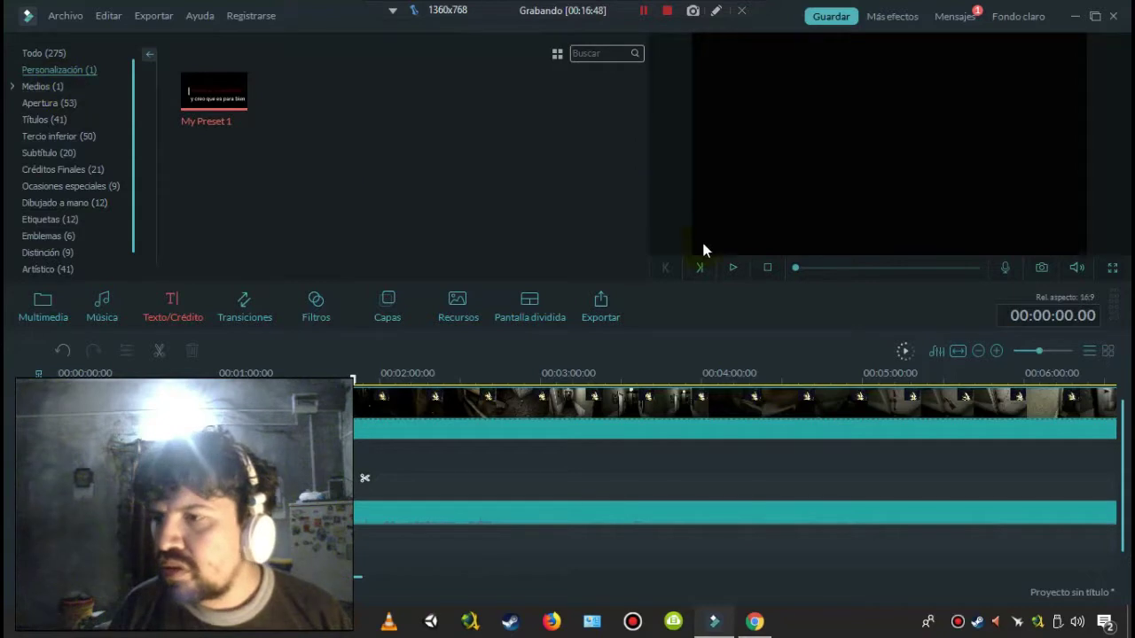
left_click(733, 268)
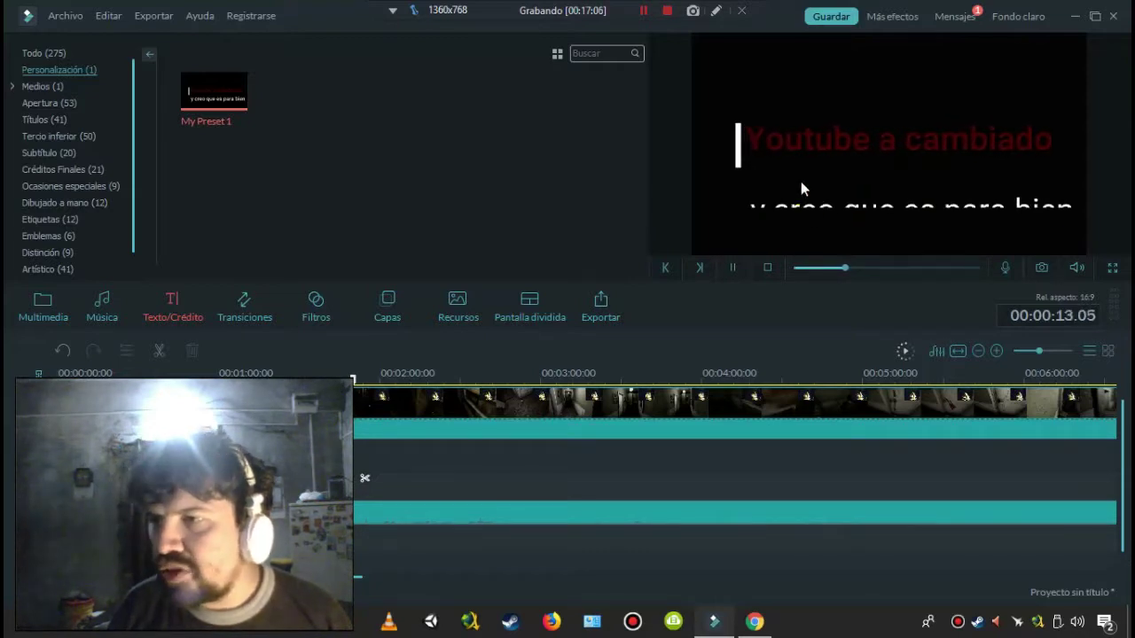
left_click(769, 267)
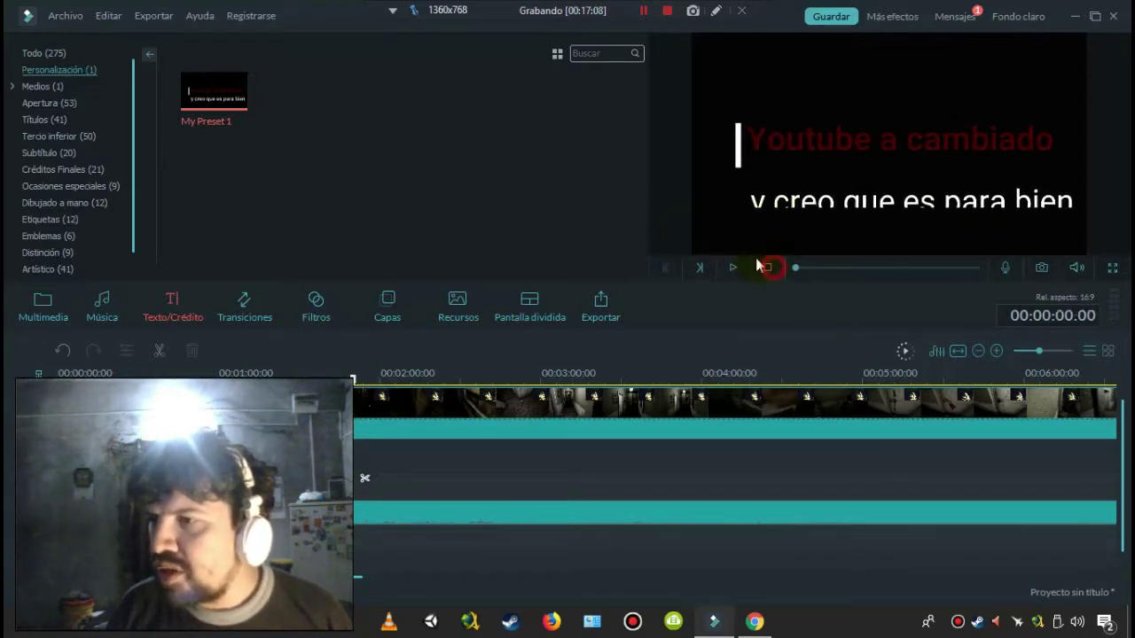
Step: Look through the Medios and Apertura title categories, selecting Opener 17 among the opening titles
left_click(52, 84)
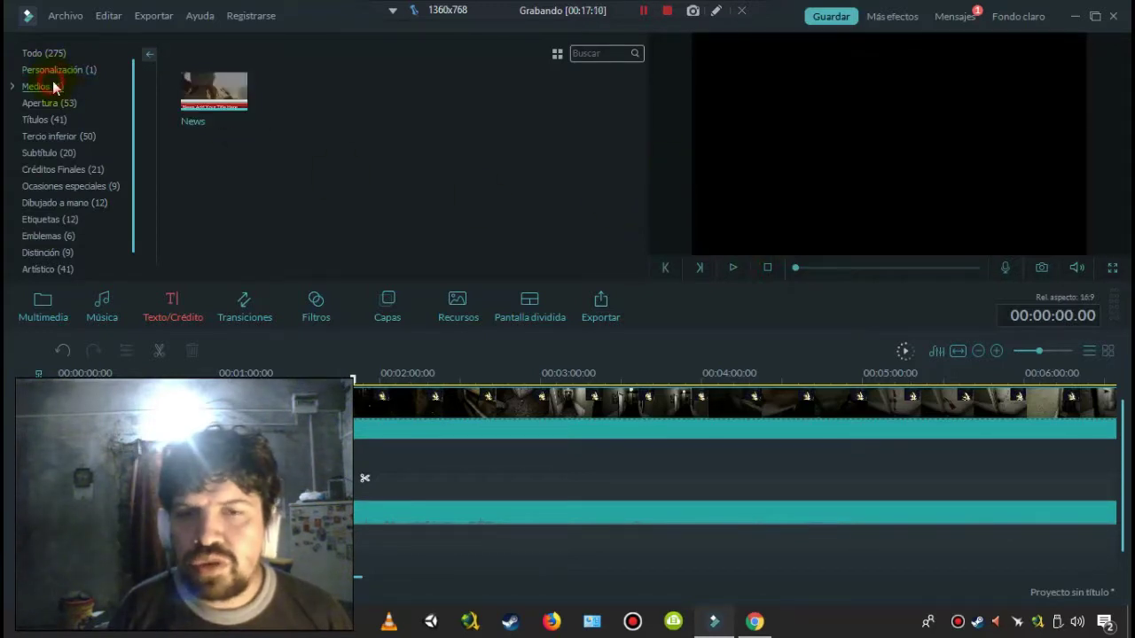
left_click(78, 104)
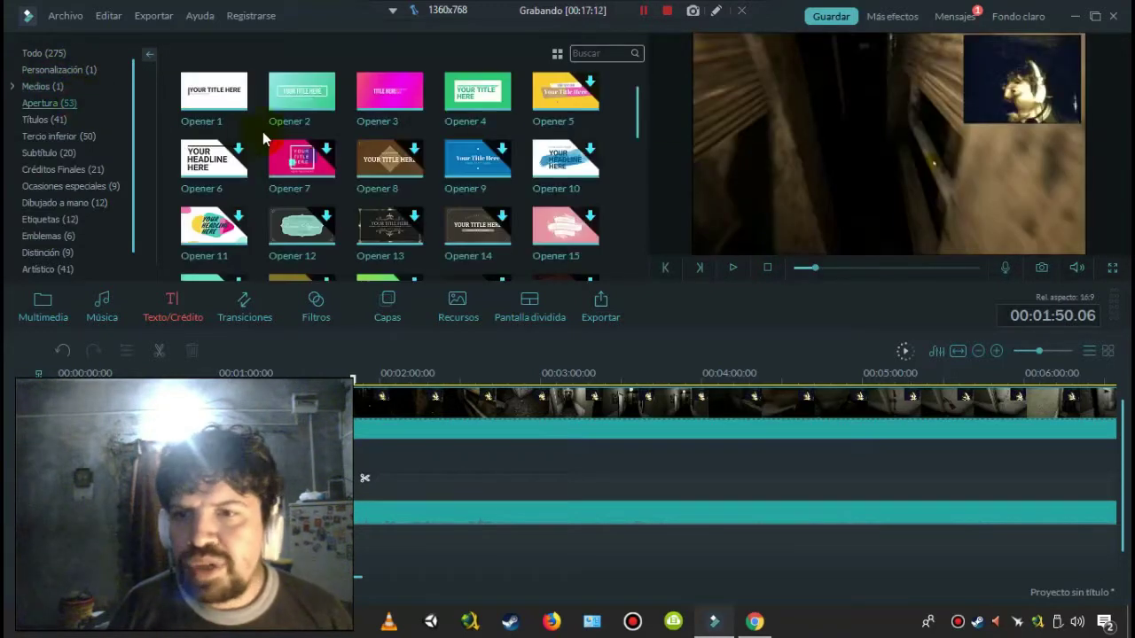
left_click_drag(640, 110, 647, 140)
left_click(309, 158)
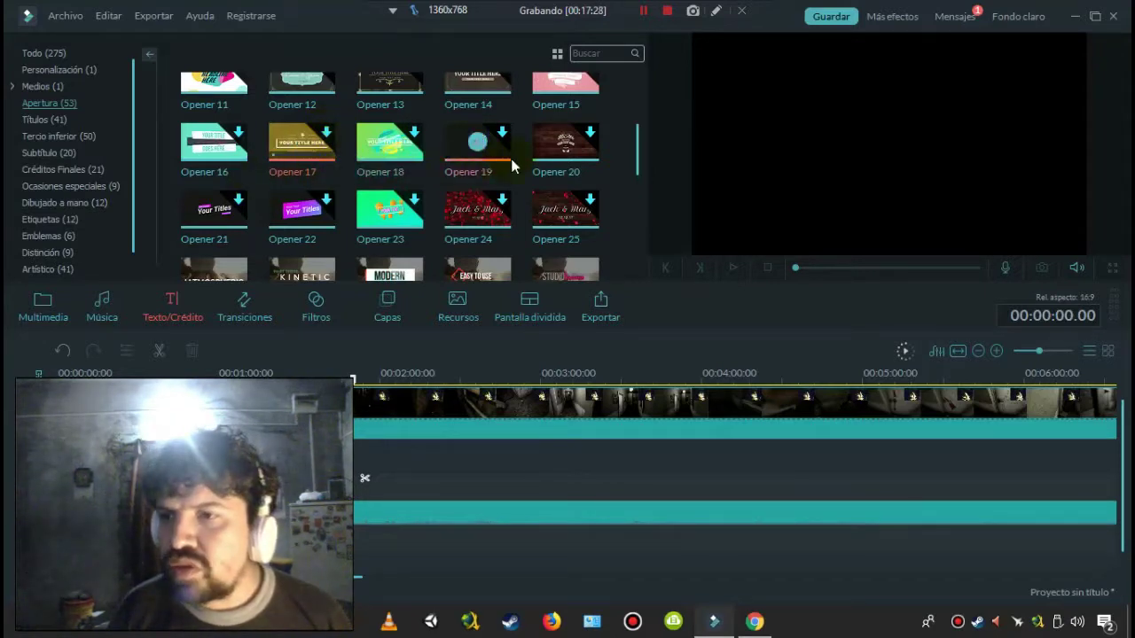
left_click_drag(642, 135, 643, 157)
Step: Add the Modern 1 opening title to the timeline at the playhead and open it for text editing
left_click(488, 197)
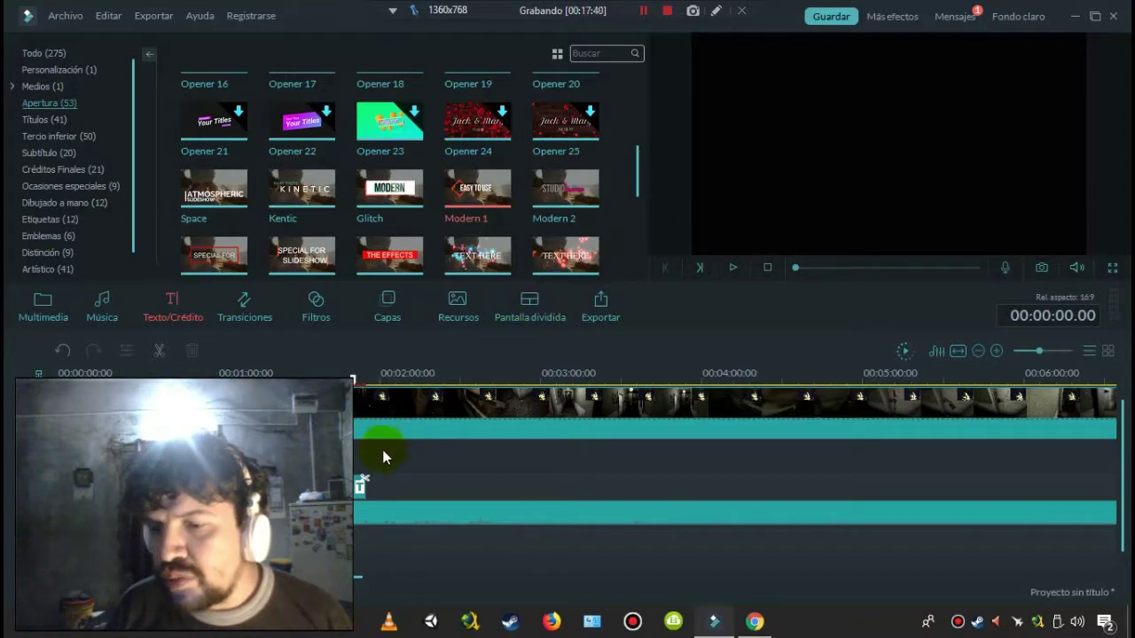
left_click_drag(361, 484, 361, 485)
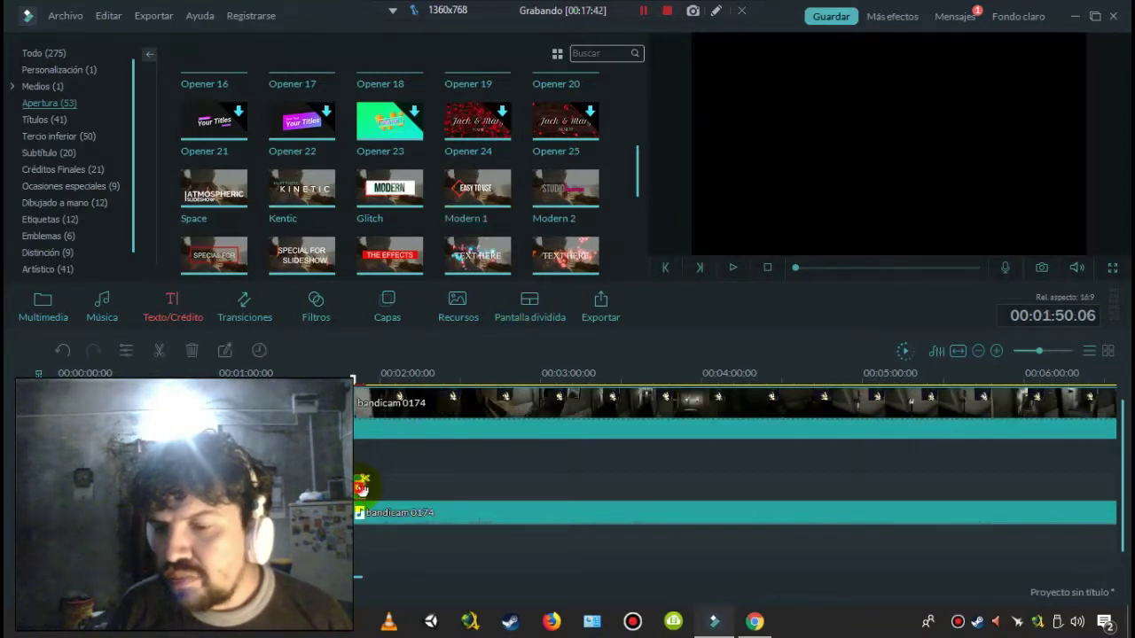
double_click(362, 486)
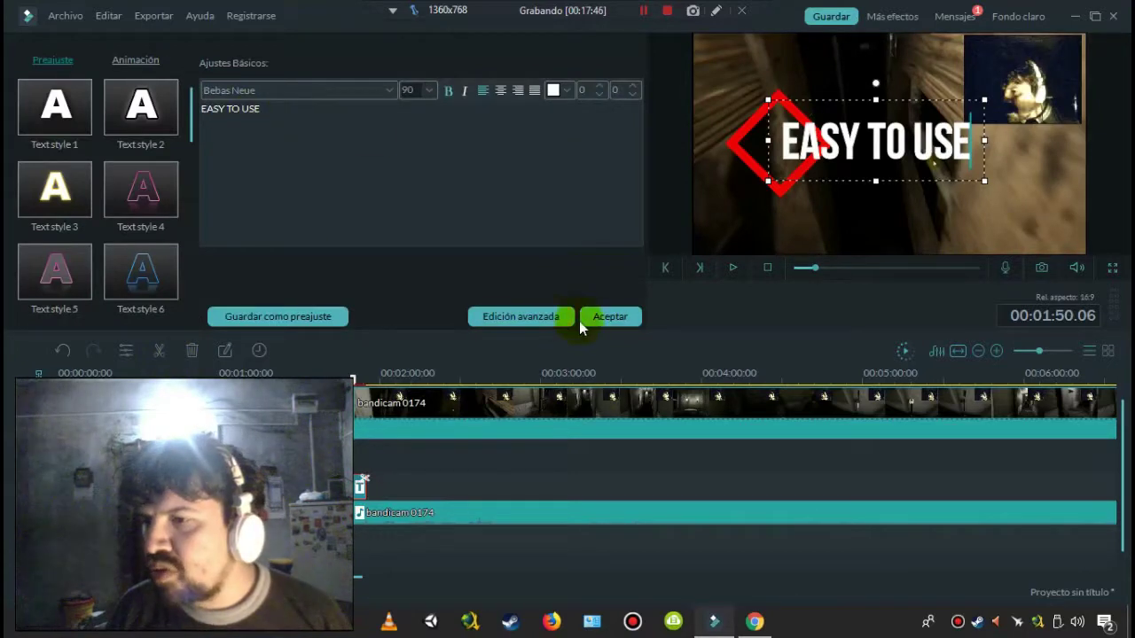
Step: Open the title's advanced editing and move the red square outline slightly up and left of the text
left_click(507, 315)
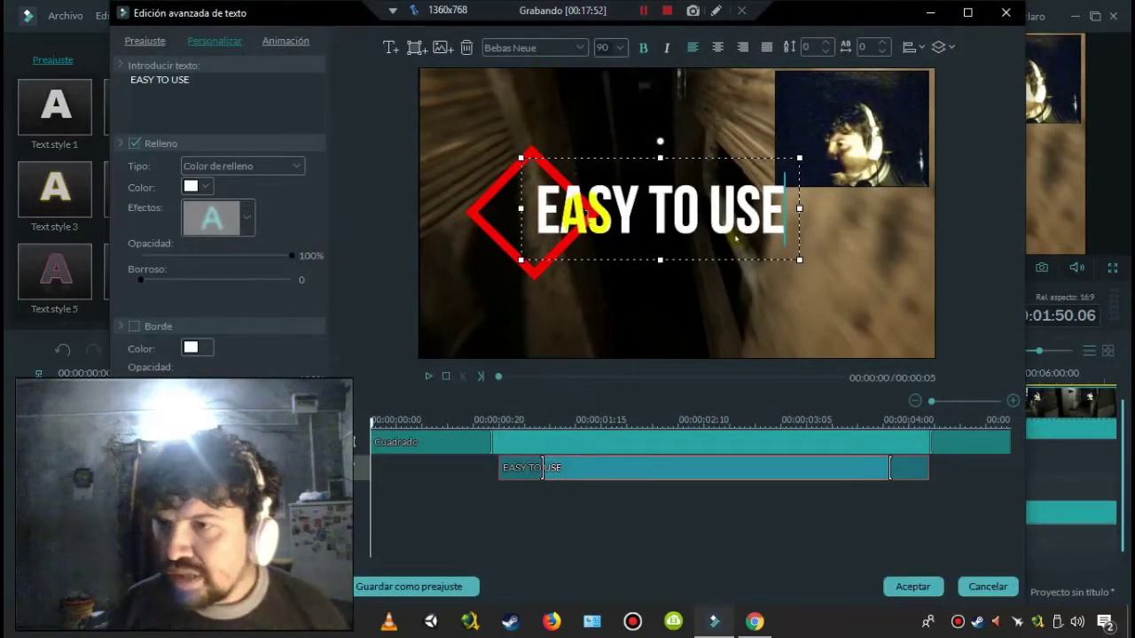
left_click(507, 231)
left_click(472, 222)
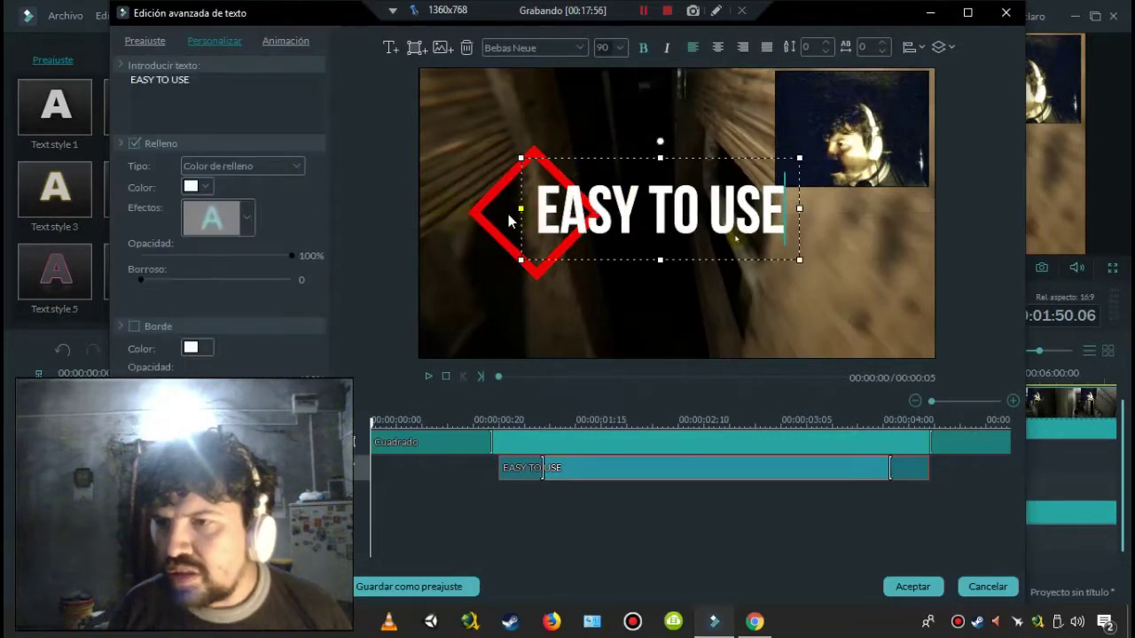
left_click(514, 222)
left_click_drag(514, 223, 482, 217)
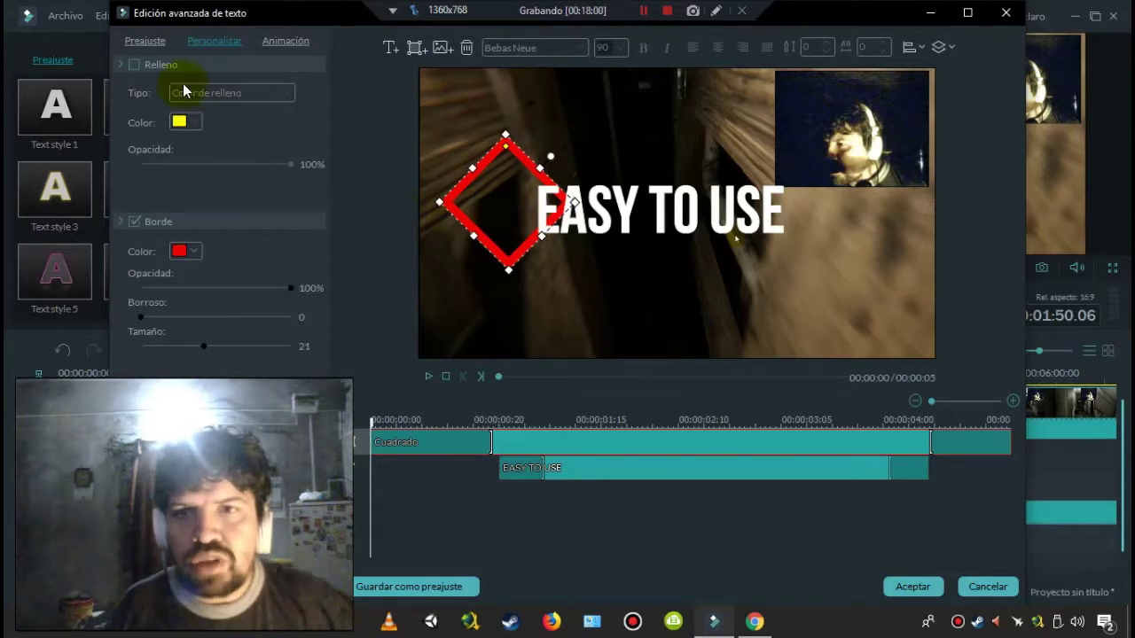
left_click(158, 43)
left_click(221, 44)
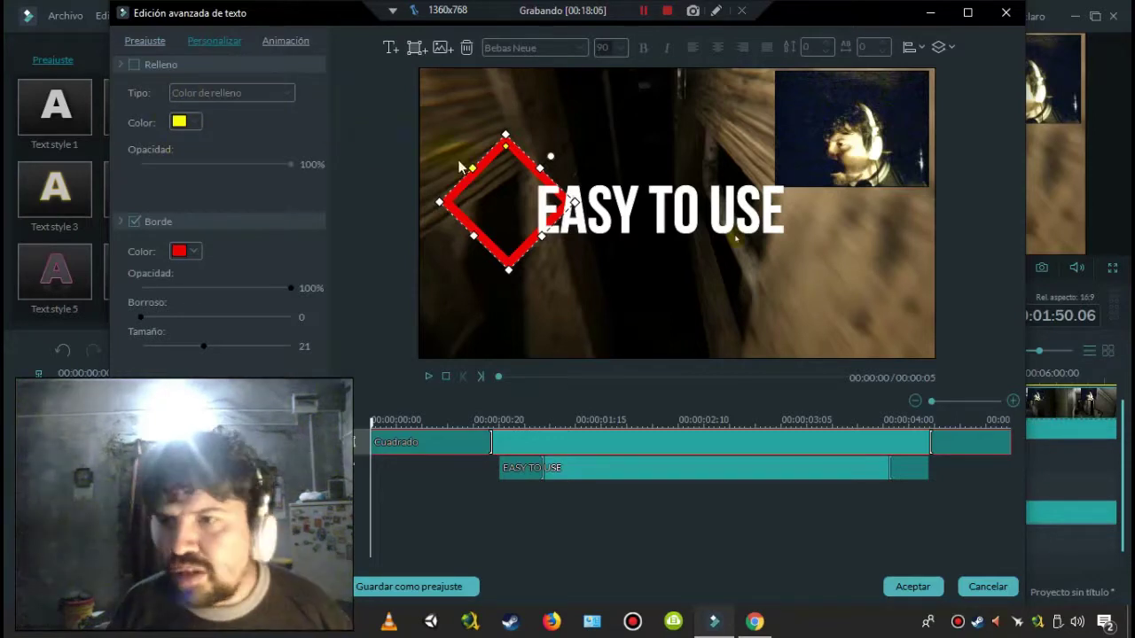
Step: Replace the title text EASY TO USE with "hola"
left_click(576, 208)
left_click_drag(785, 210, 437, 180)
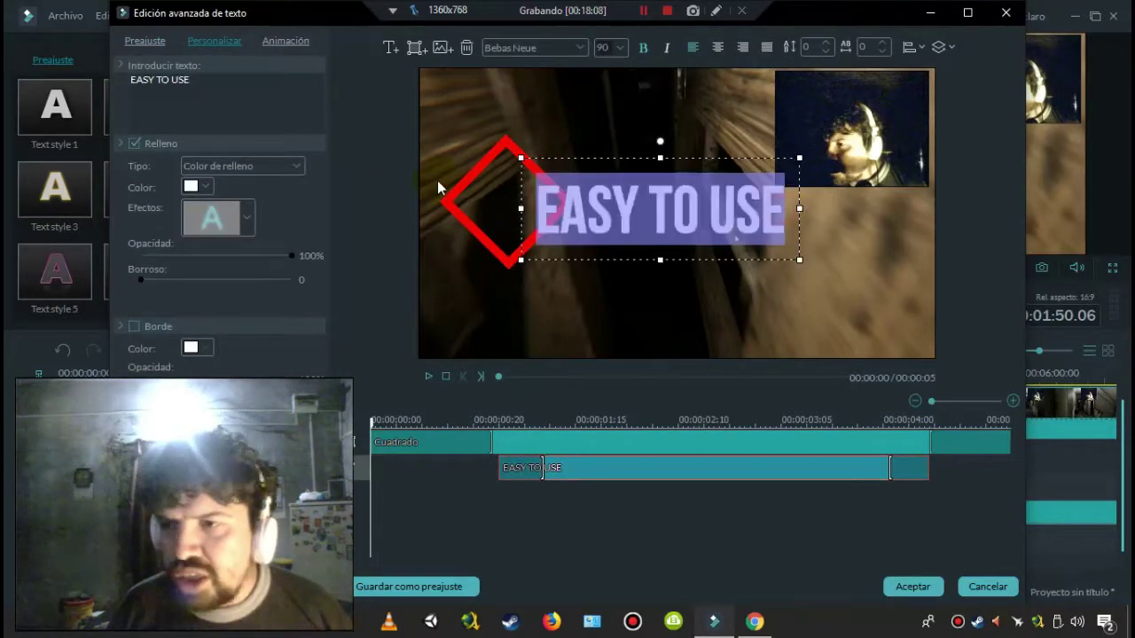
type("ho")
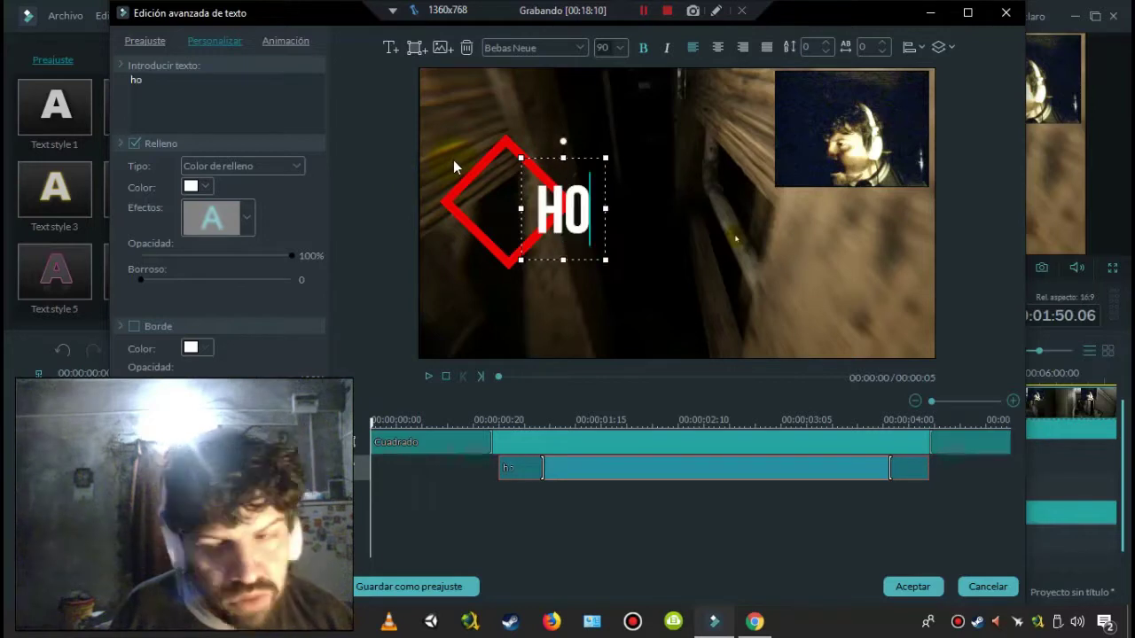
type("la")
left_click(713, 235)
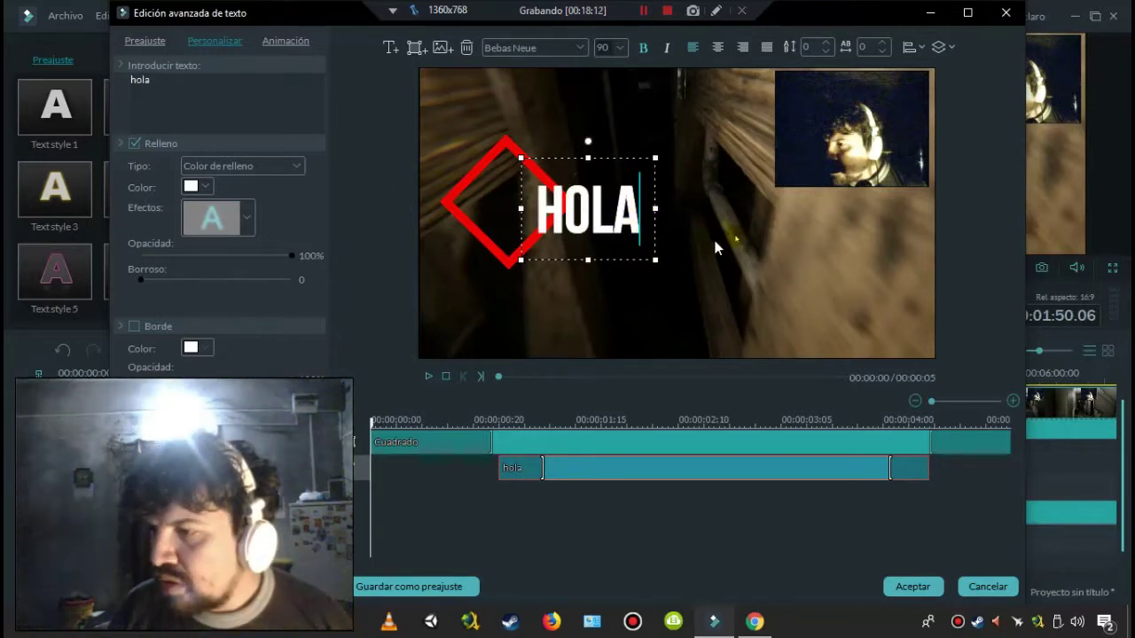
Step: Preview the edited title, discard the advanced editing changes and close the text editor
left_click(431, 378)
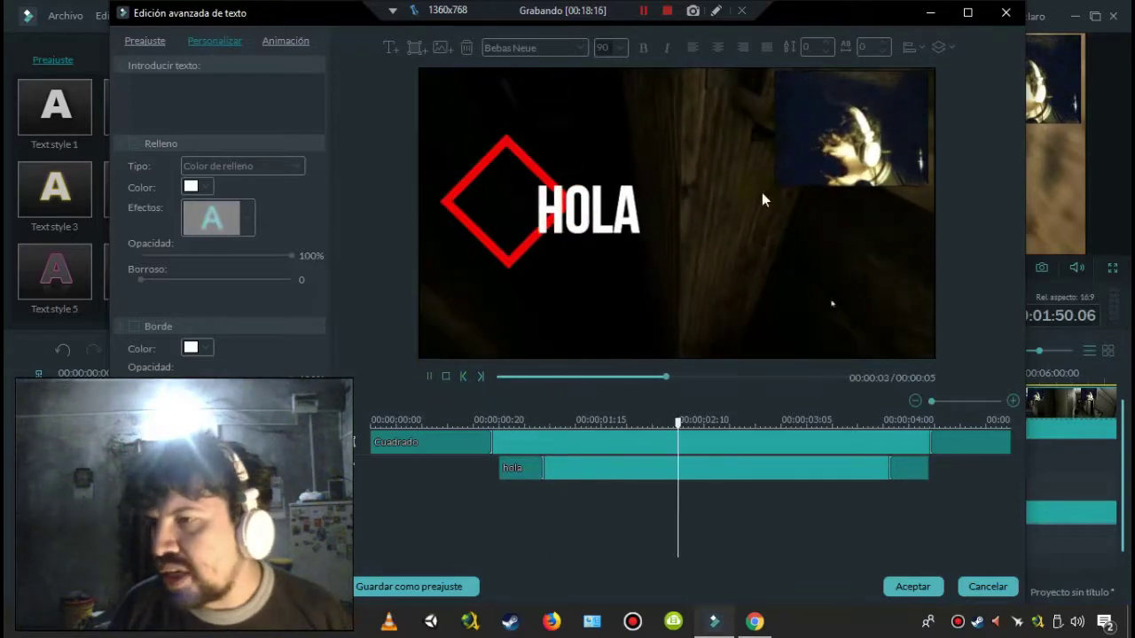
left_click(988, 586)
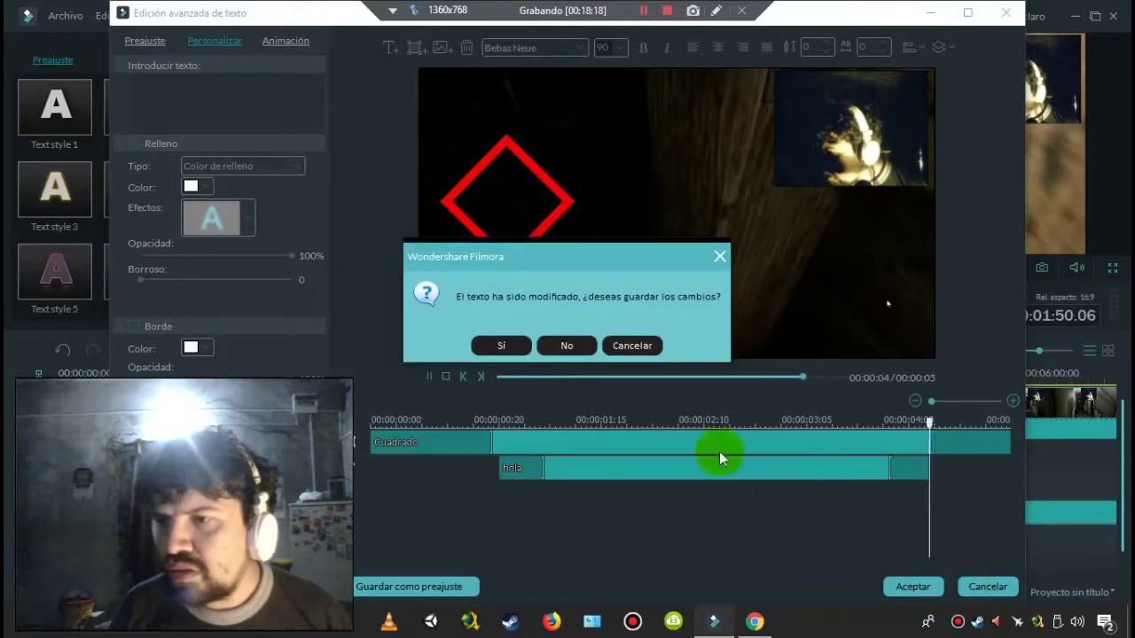
left_click(572, 345)
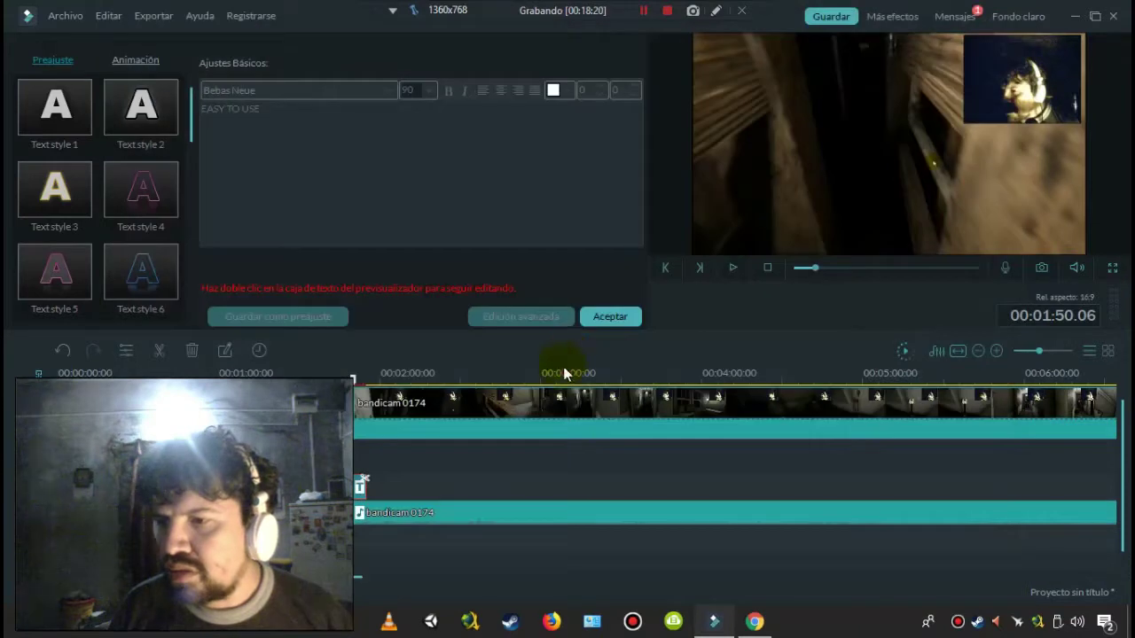
left_click(609, 317)
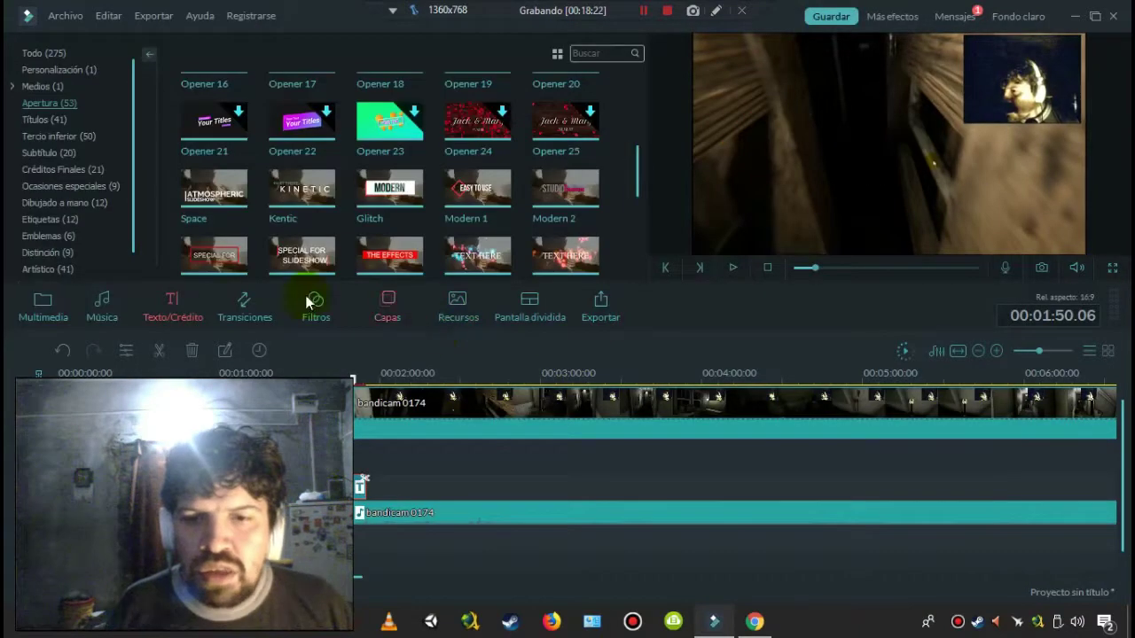
Step: Add the Col_split transition between the opening countdown clip and the following gameplay clip, and preview it
left_click(255, 319)
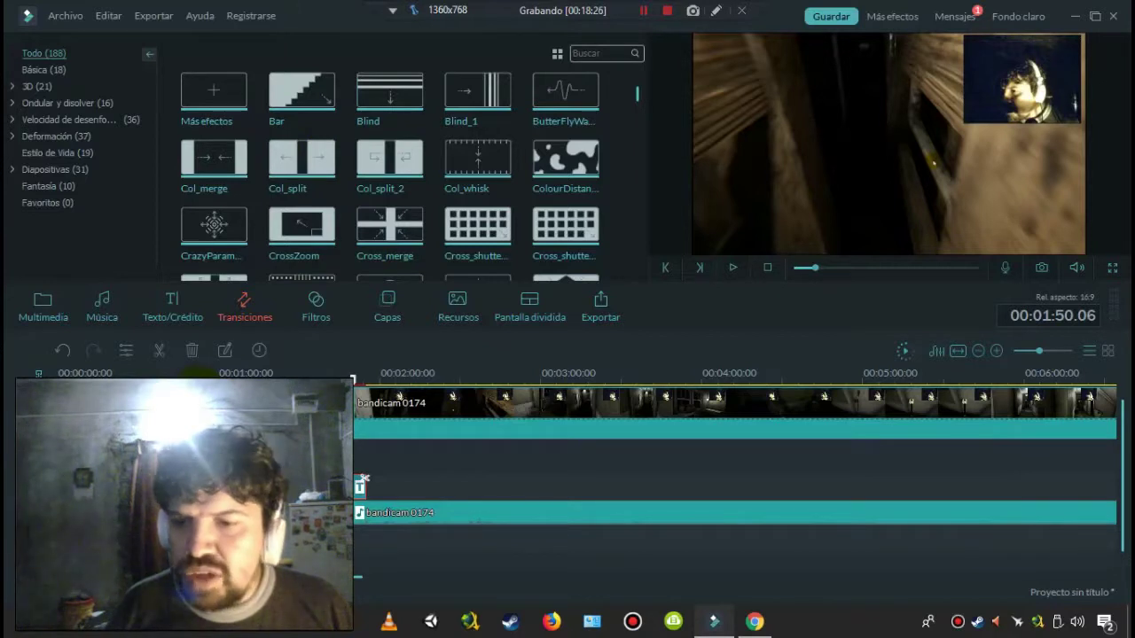
left_click(316, 164)
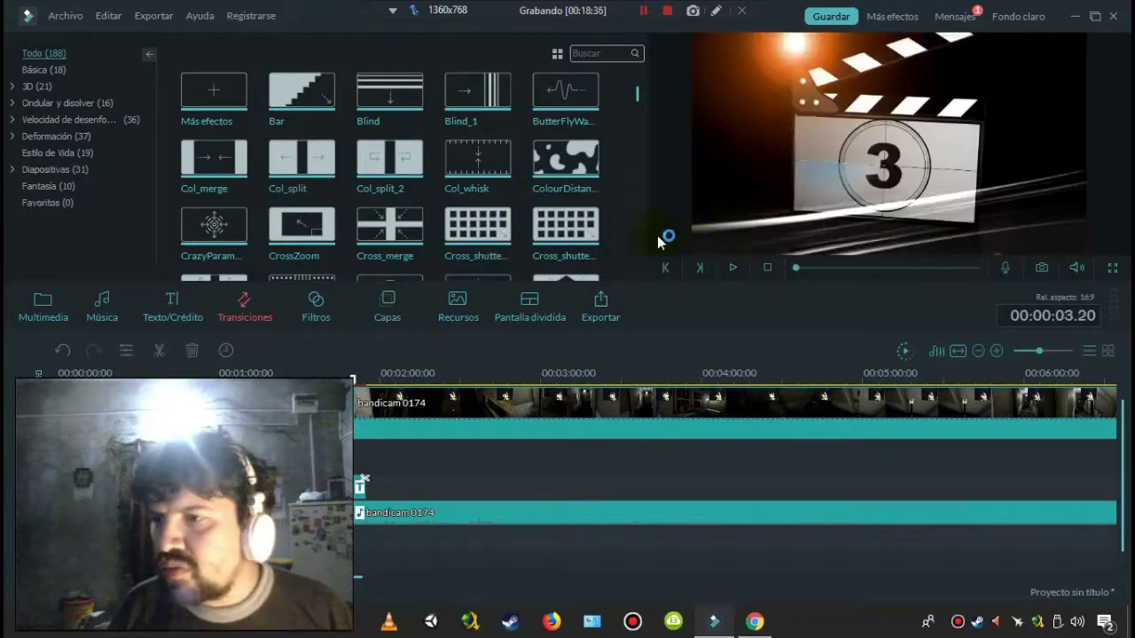
left_click(733, 269)
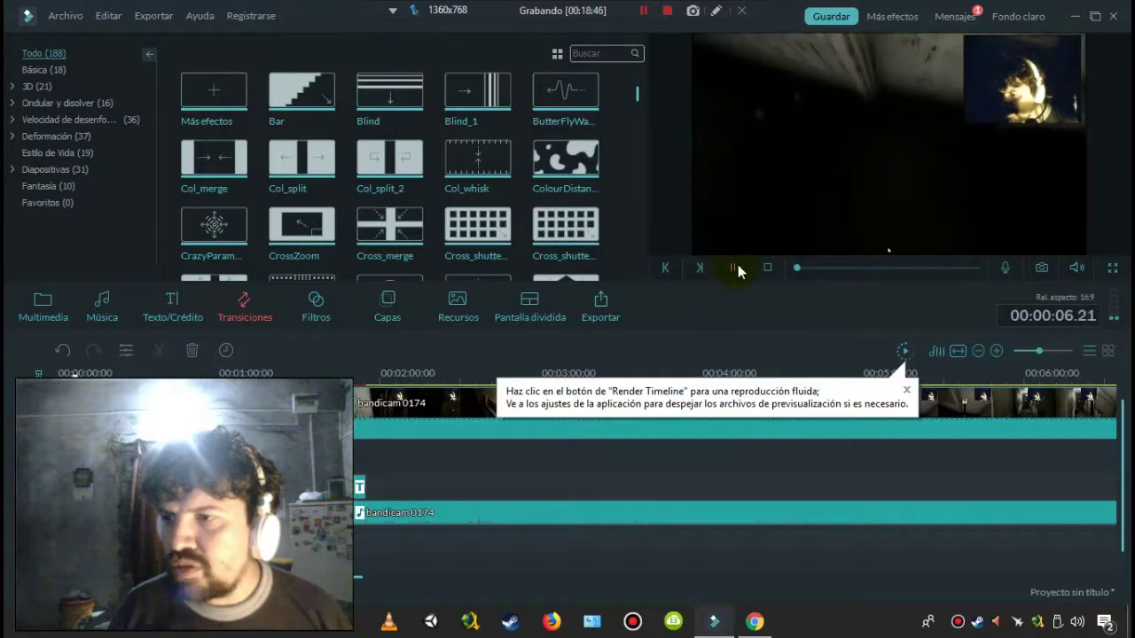
key("space")
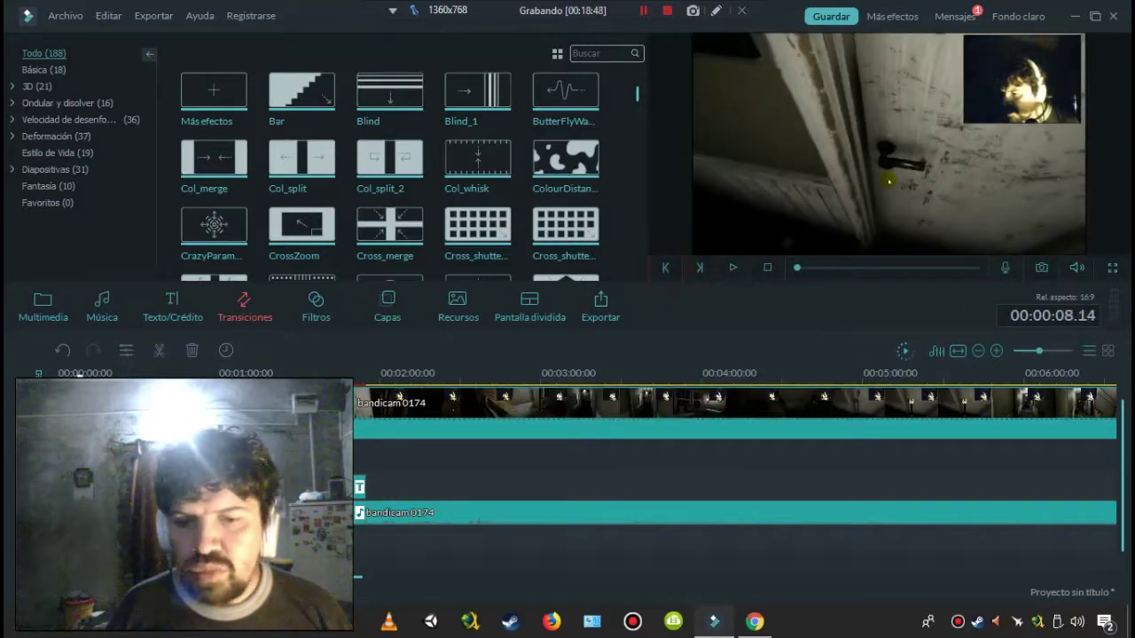
Step: Open the Col_split transition's settings and set its duration to 00:00:05.03
left_click(40, 372)
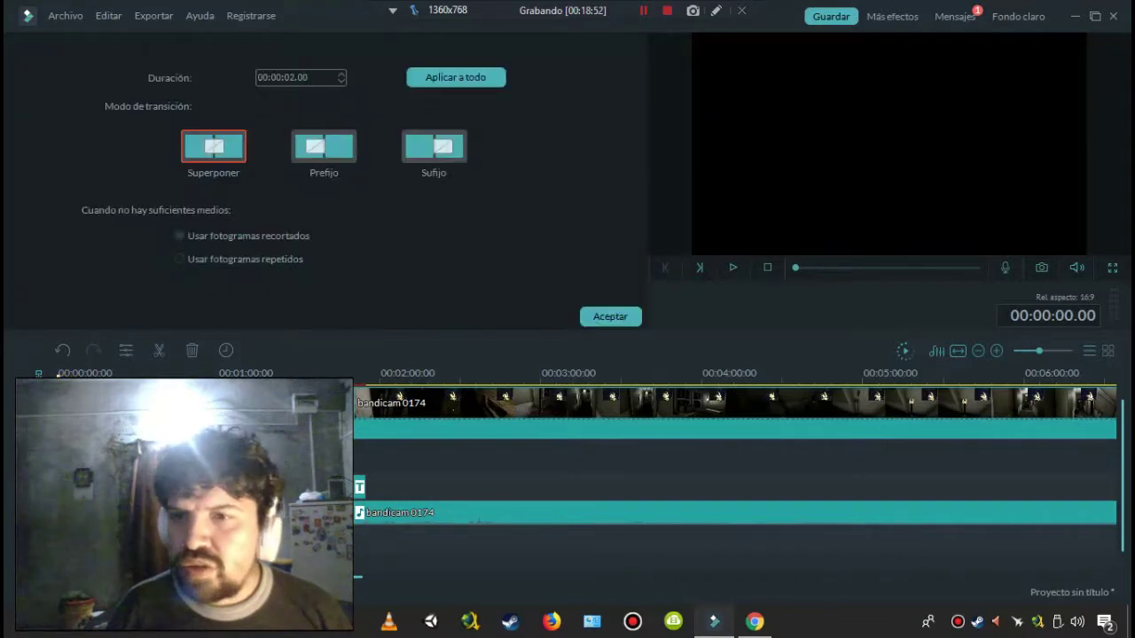
left_click(340, 74)
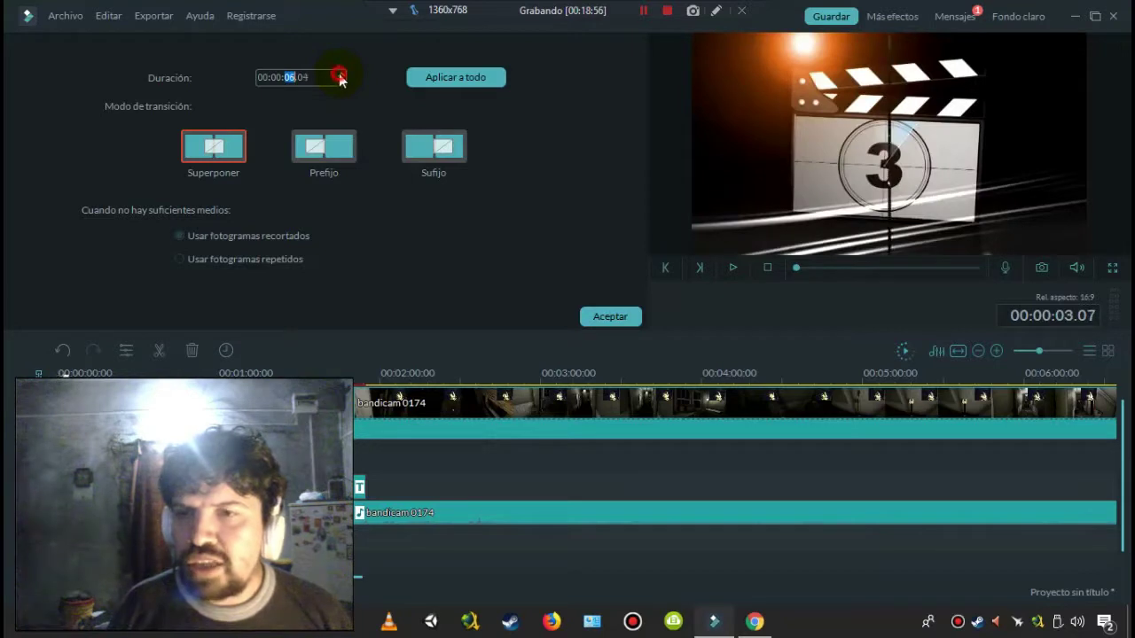
left_click(340, 83)
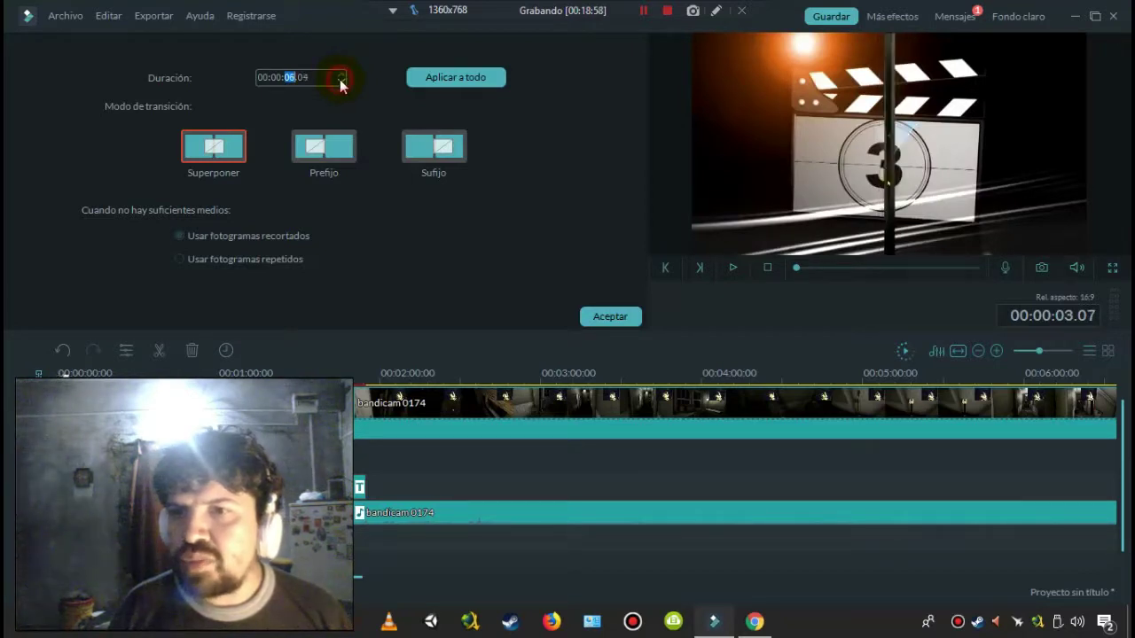
left_click(341, 80)
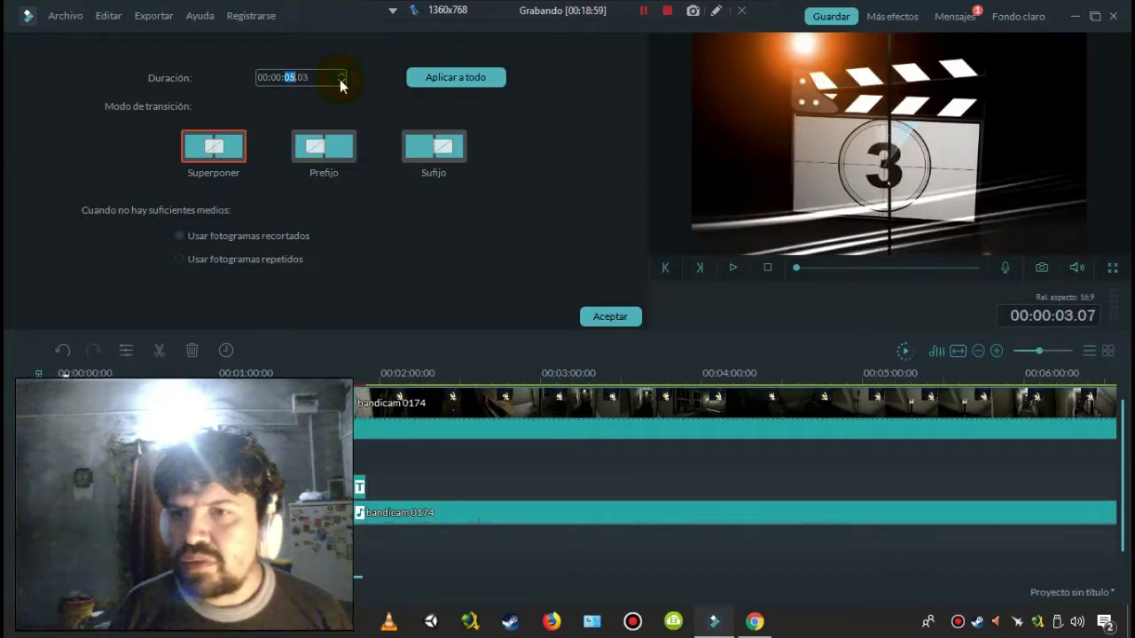
Step: Try the Prefijo transition mode, accept the settings with the Superponer mode and preview the Col_split transition
left_click(335, 154)
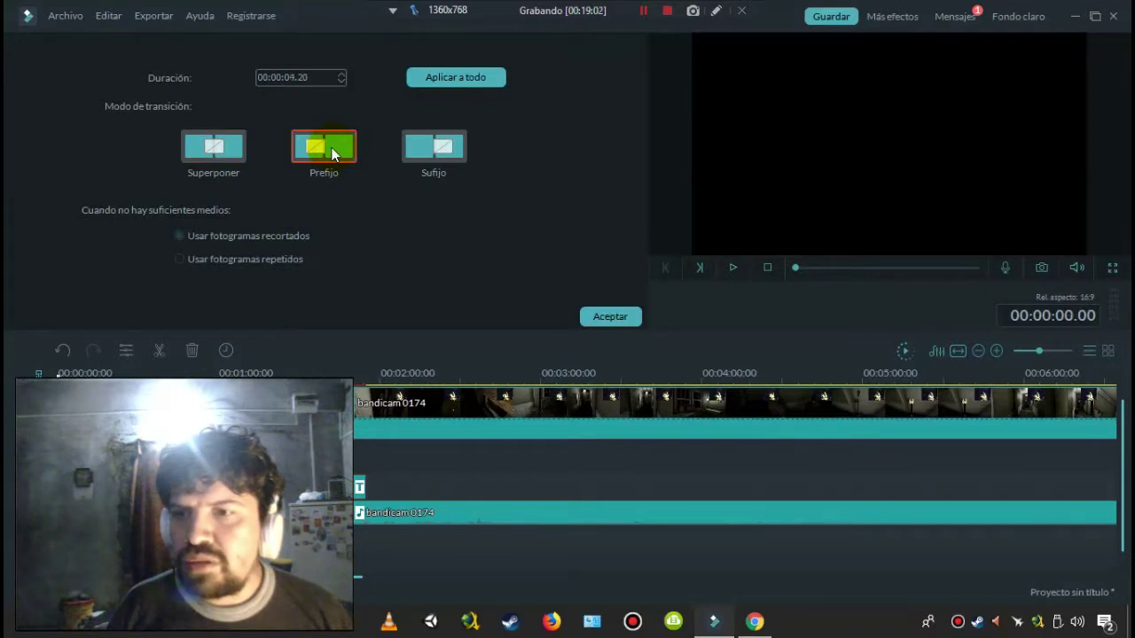
left_click(213, 149)
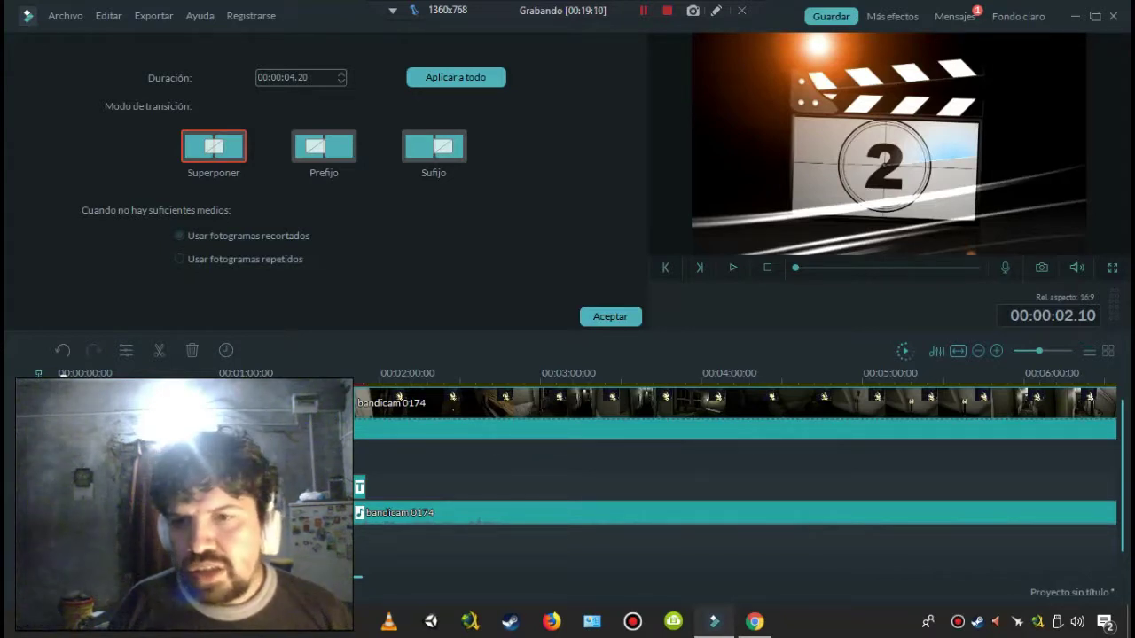
left_click(320, 151)
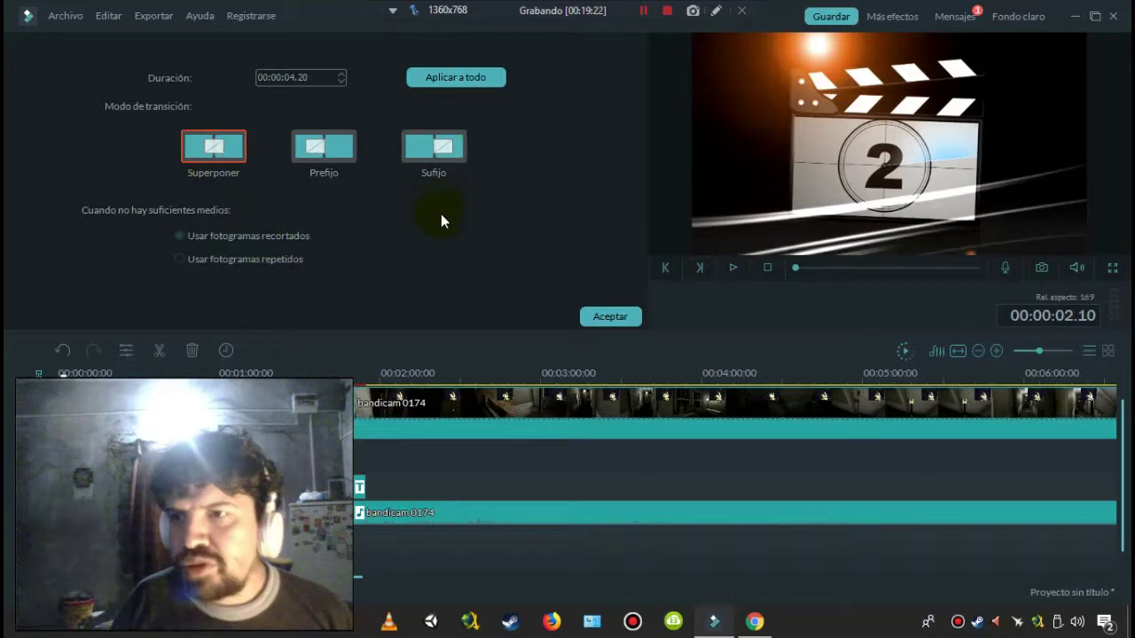
left_click(599, 317)
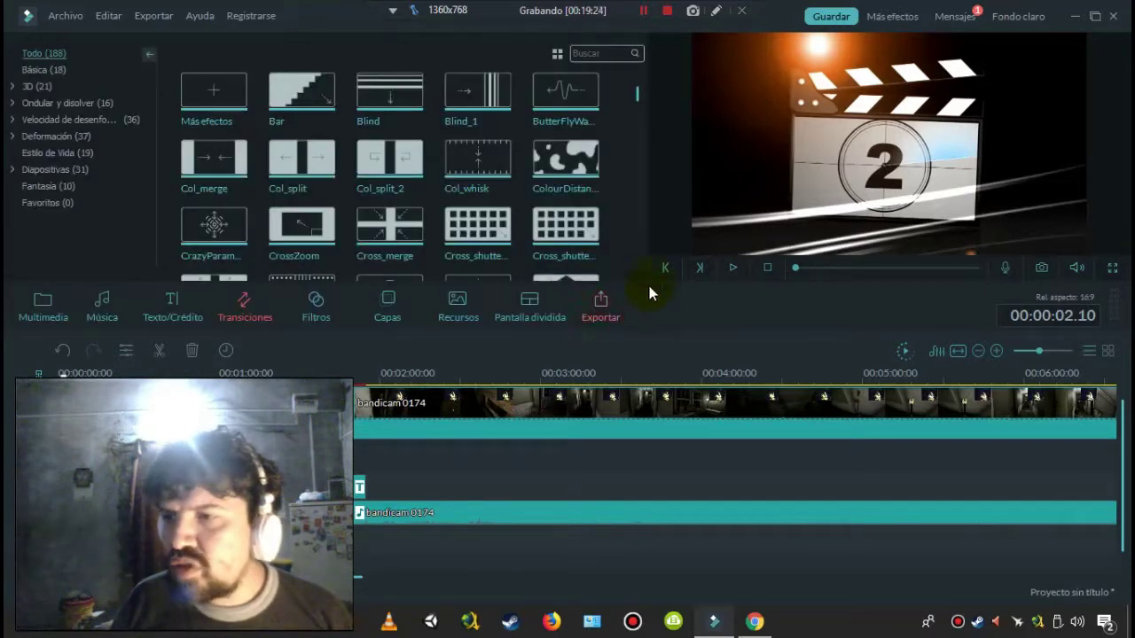
left_click(734, 267)
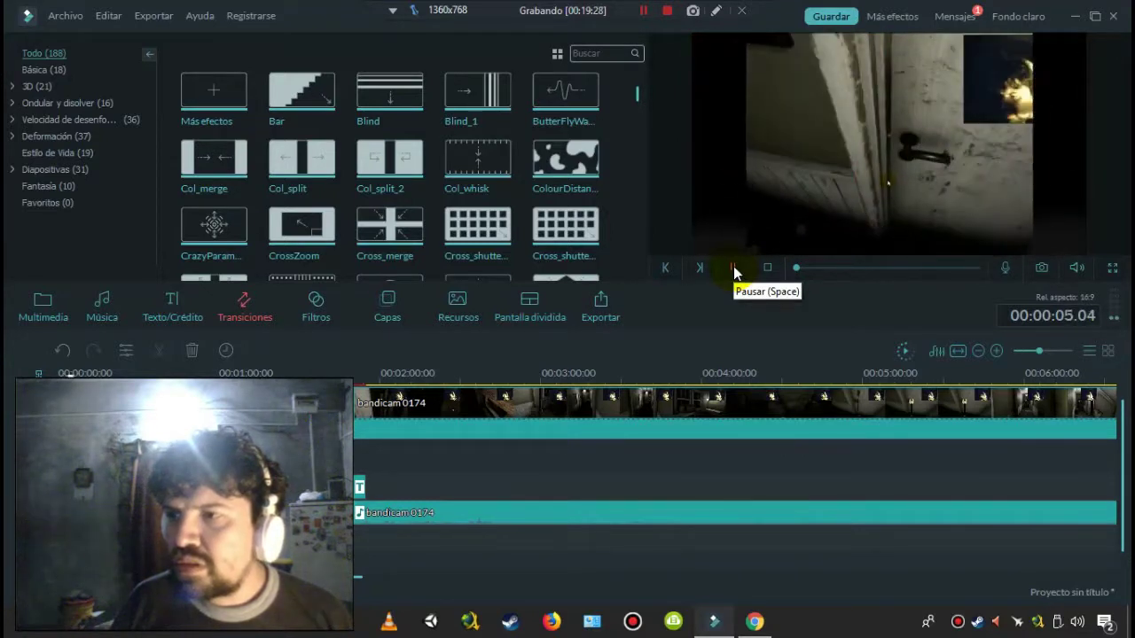
left_click(734, 267)
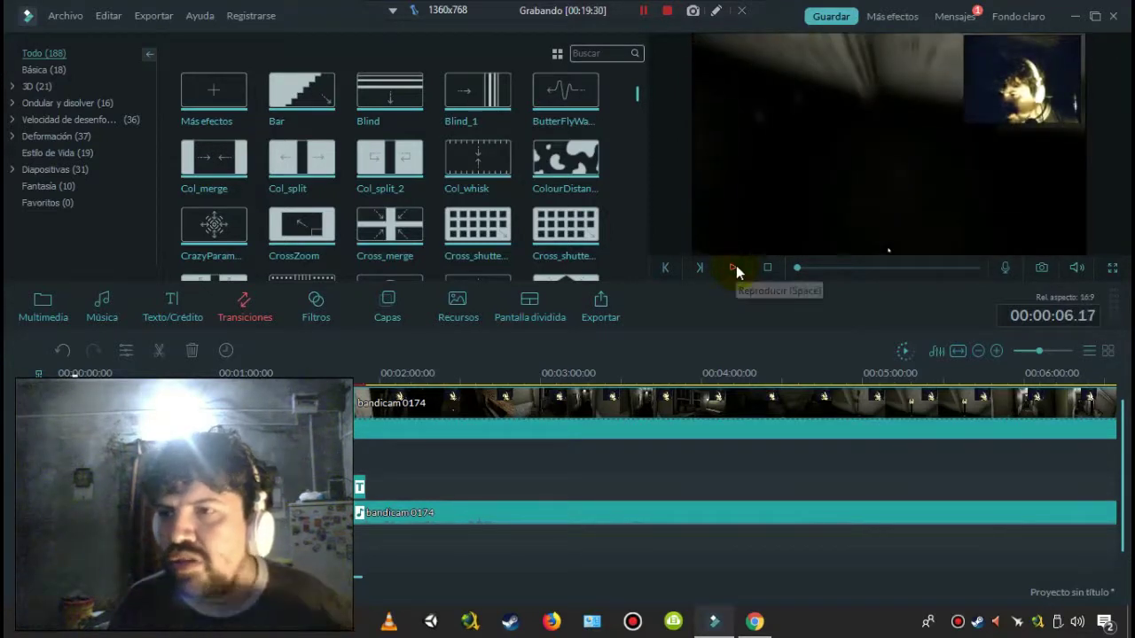
Step: Replace the transition between the countdown and gameplay clips with the Cube transition and open its settings
mouse_move(637, 96)
left_mouse_down()
mouse_move(641, 113)
mouse_move(642, 101)
left_mouse_up()
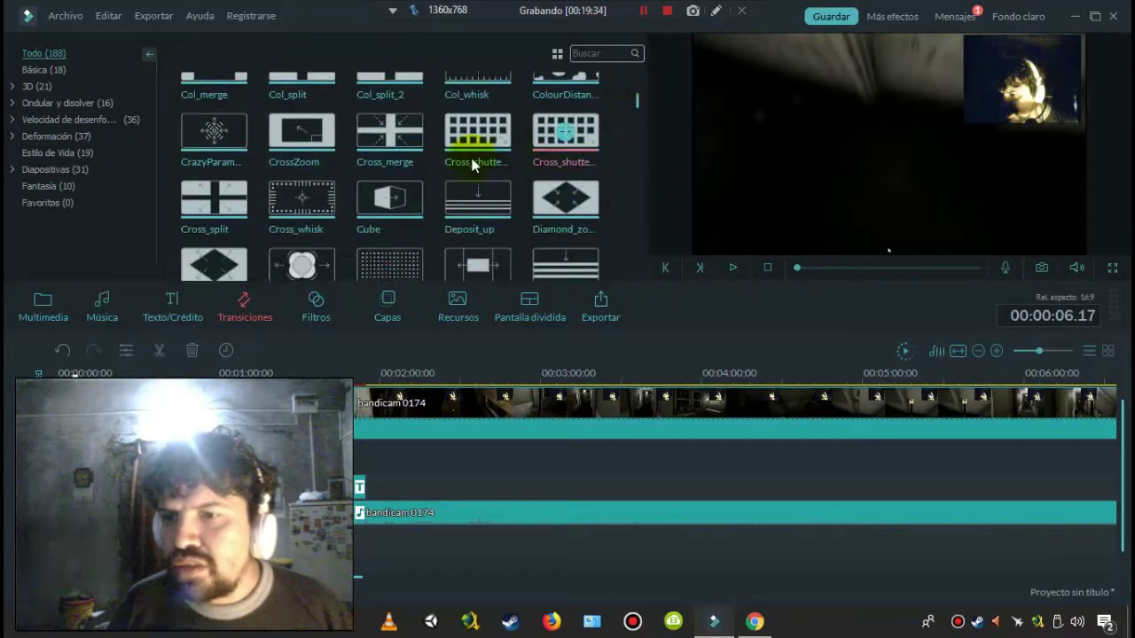
left_click(390, 201)
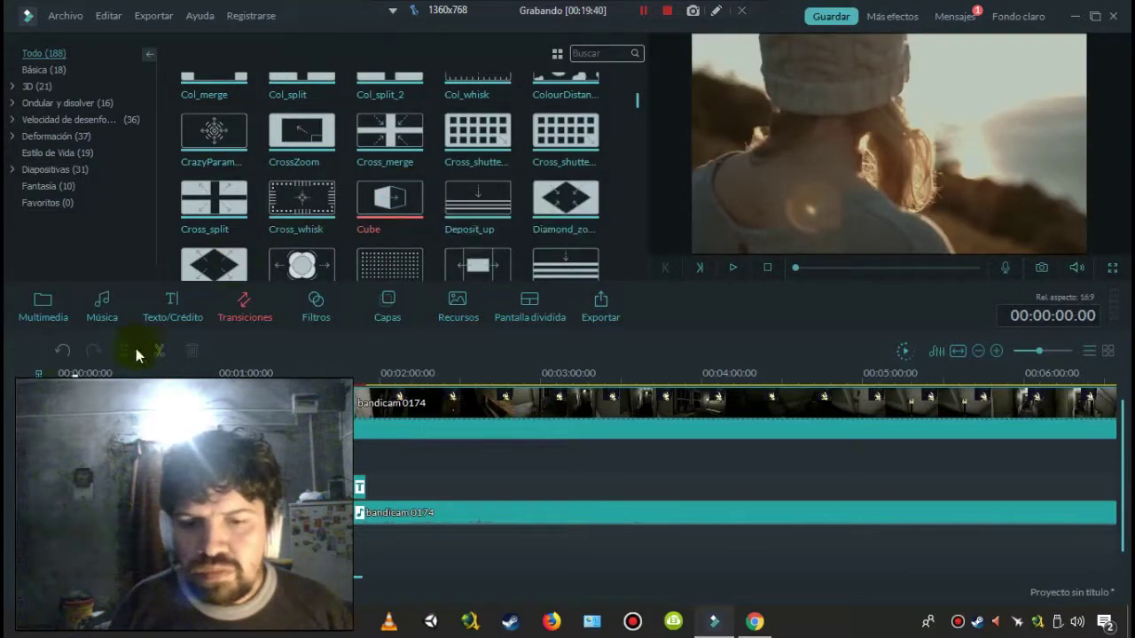
left_click(101, 404)
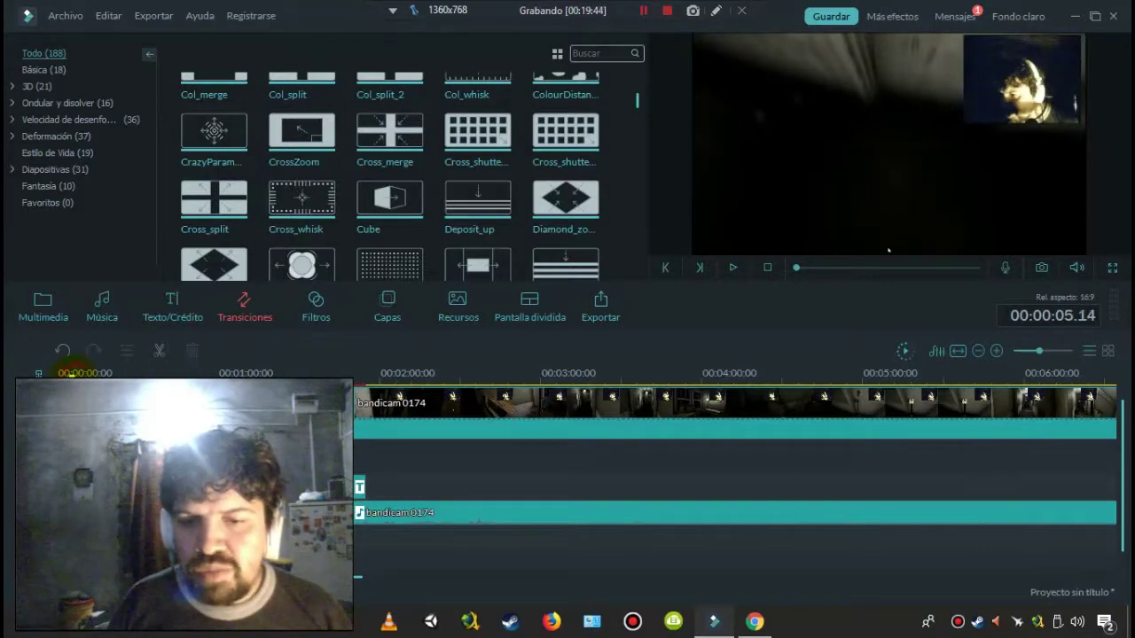
left_click_drag(76, 369, 67, 371)
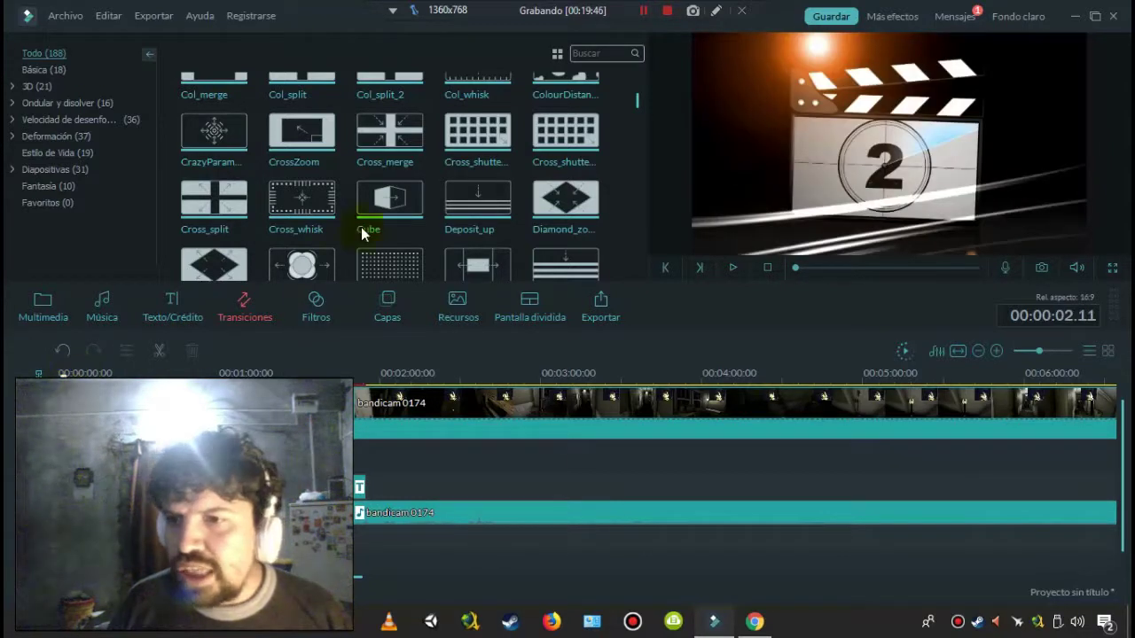
left_click_drag(391, 199, 161, 371)
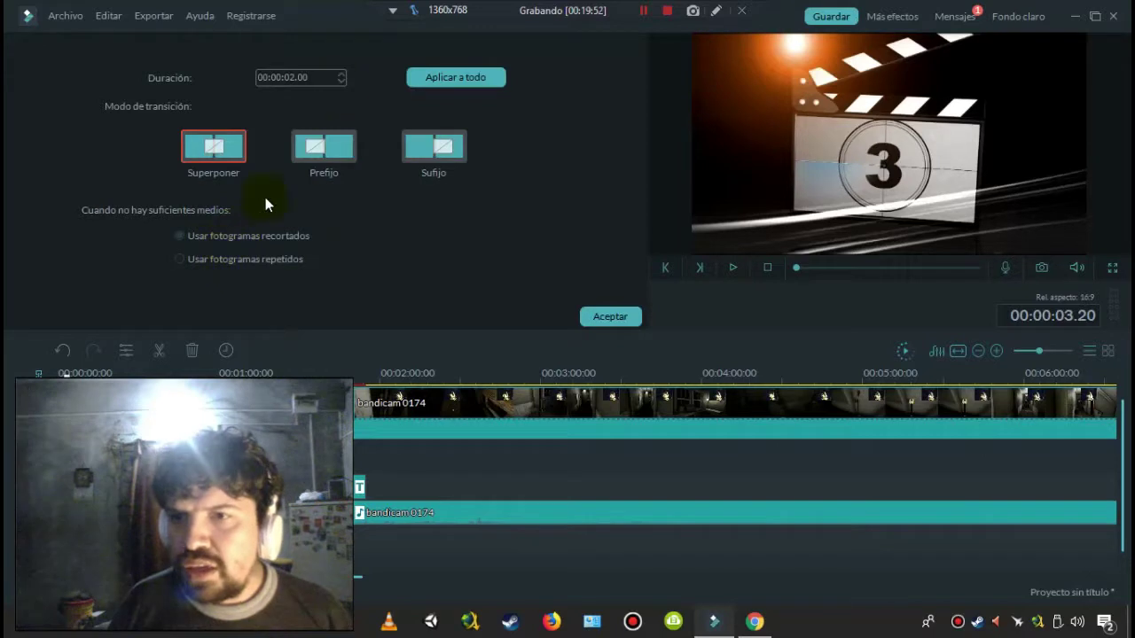
Step: Set the Cube transition's duration to 00:00:06.04, accept it and go back towards the timeline's start
left_click(344, 72)
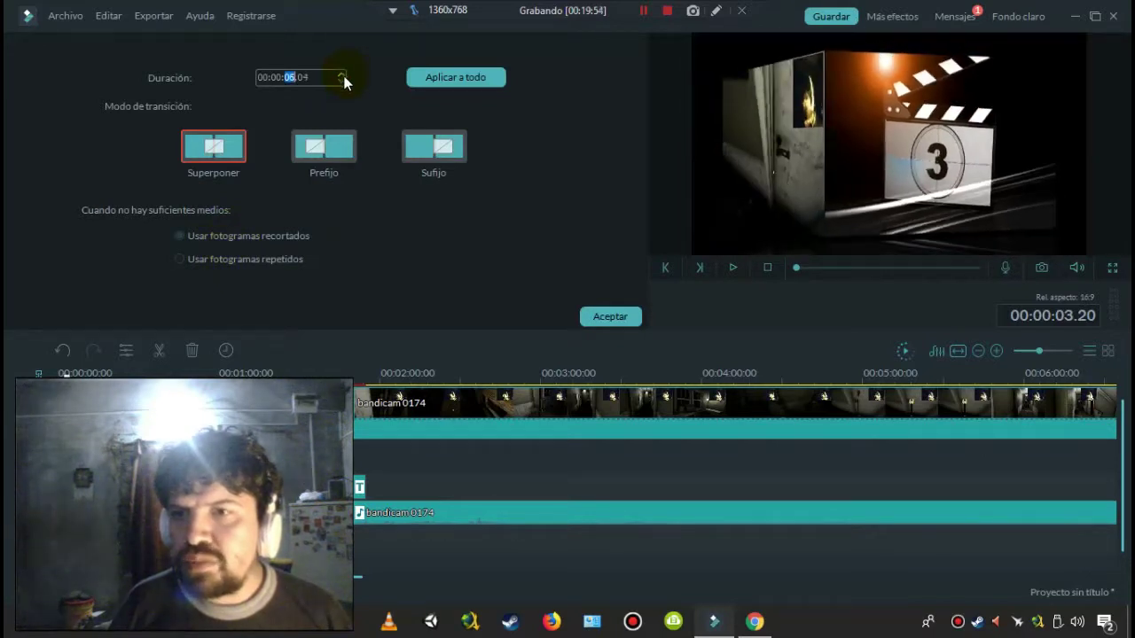
left_click(611, 319)
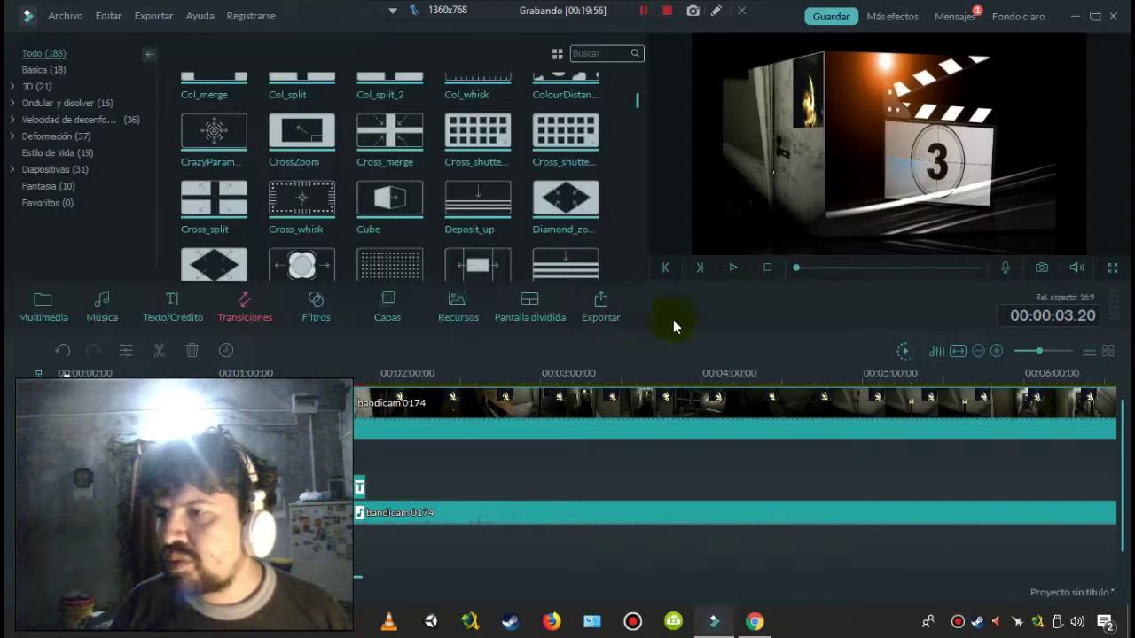
left_click(64, 373)
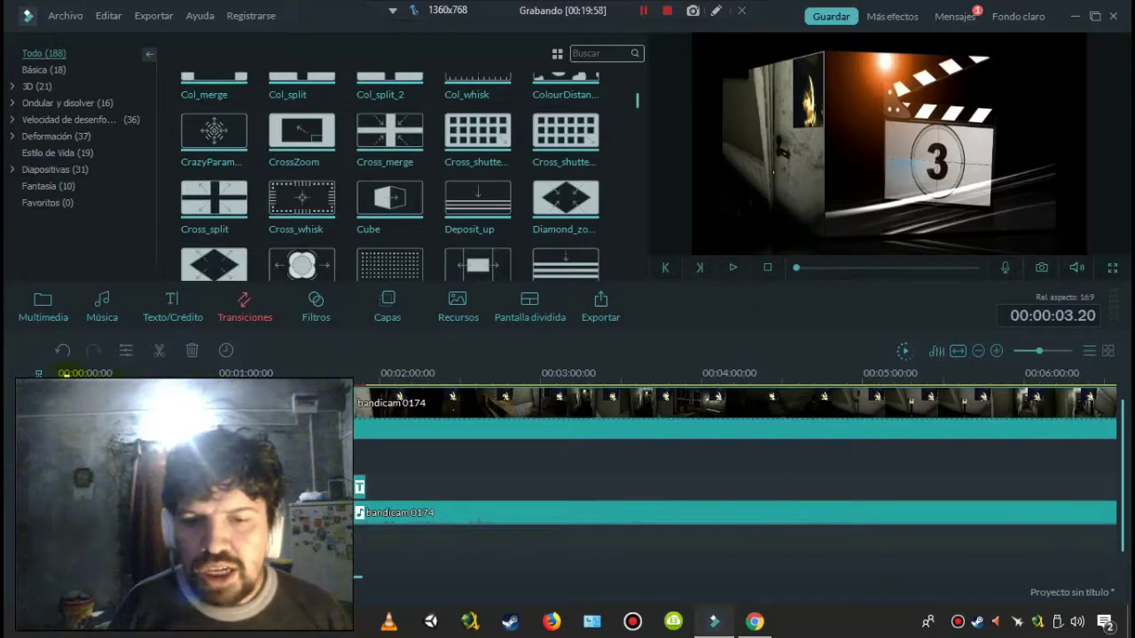